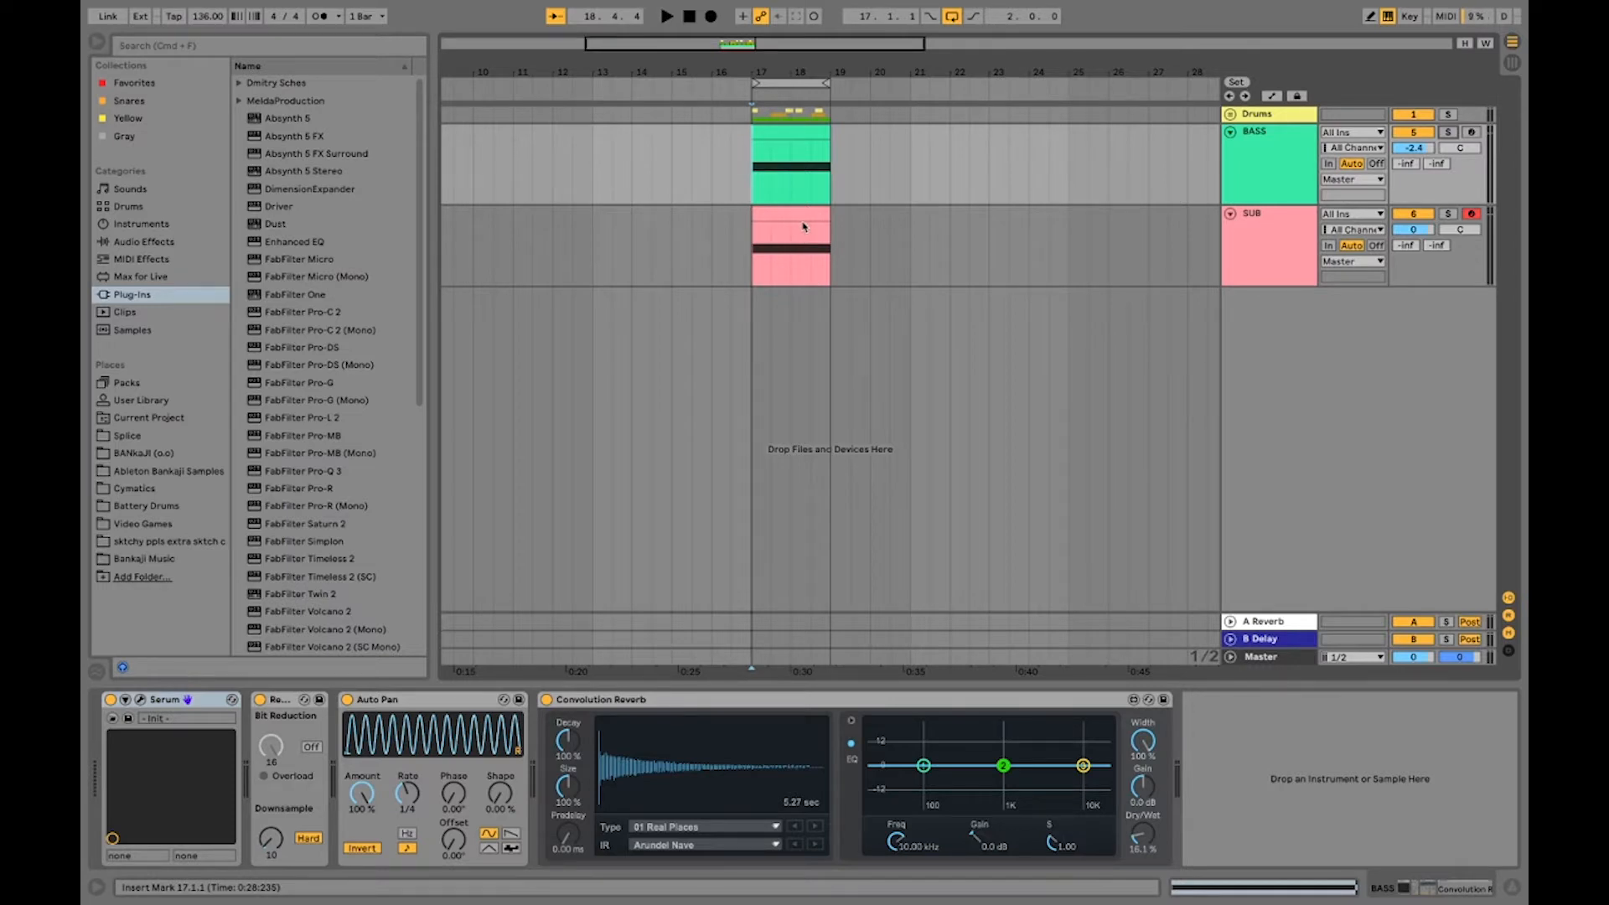
left_click(802, 134)
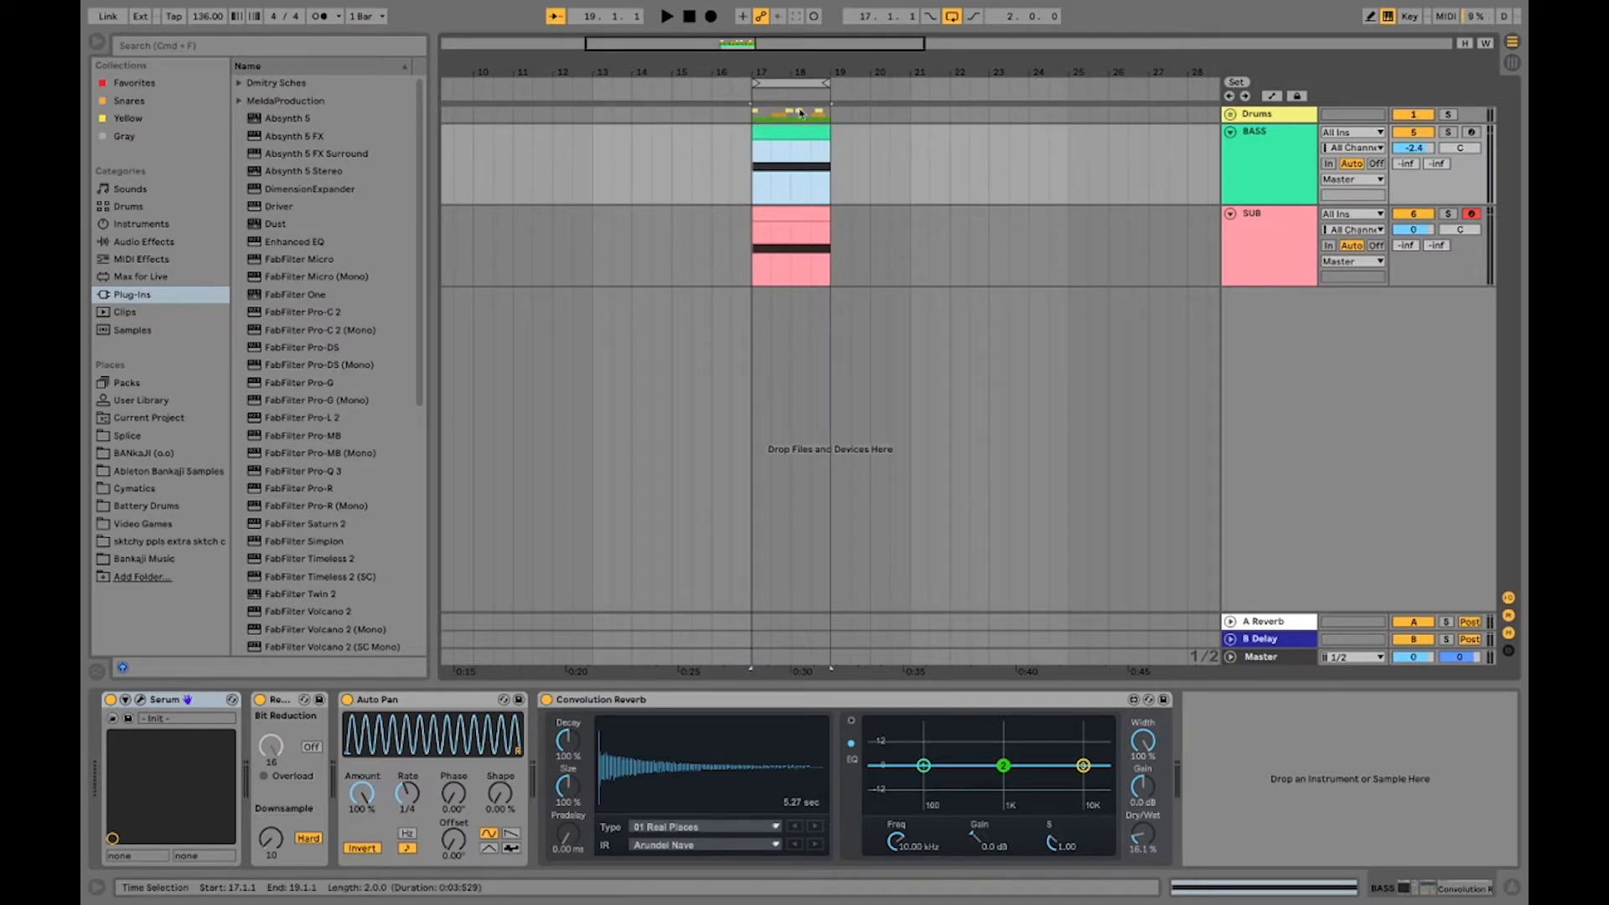
left_click(800, 113)
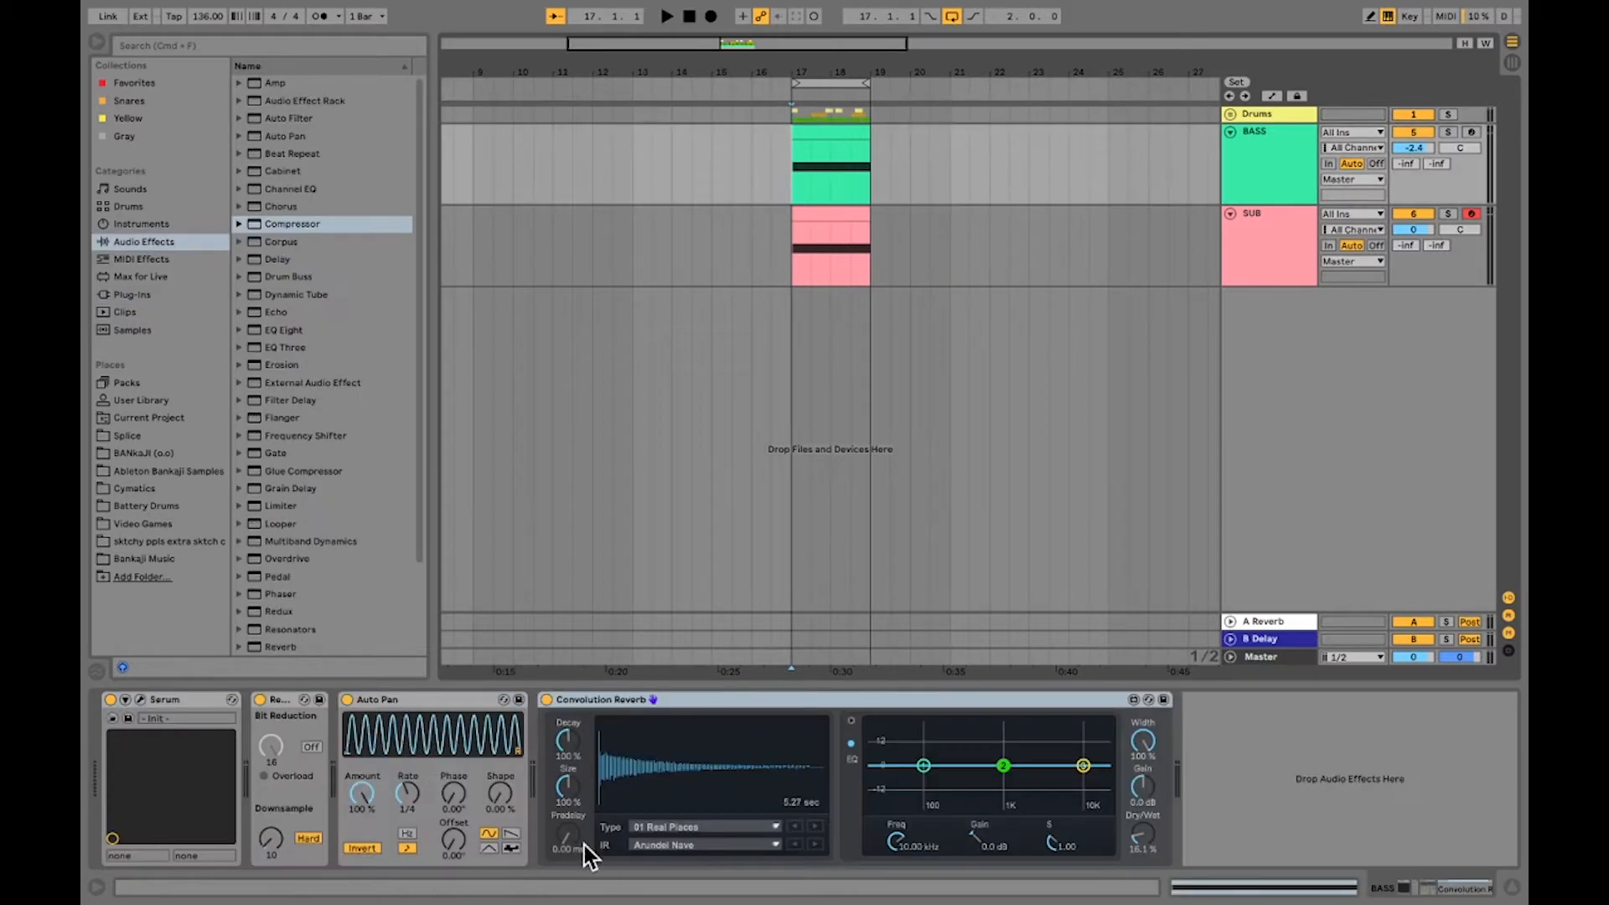
Search the audio effects for "compre" and add a Compressor to the end of the BASS track's device chain.
left_click(267, 44)
type("compre")
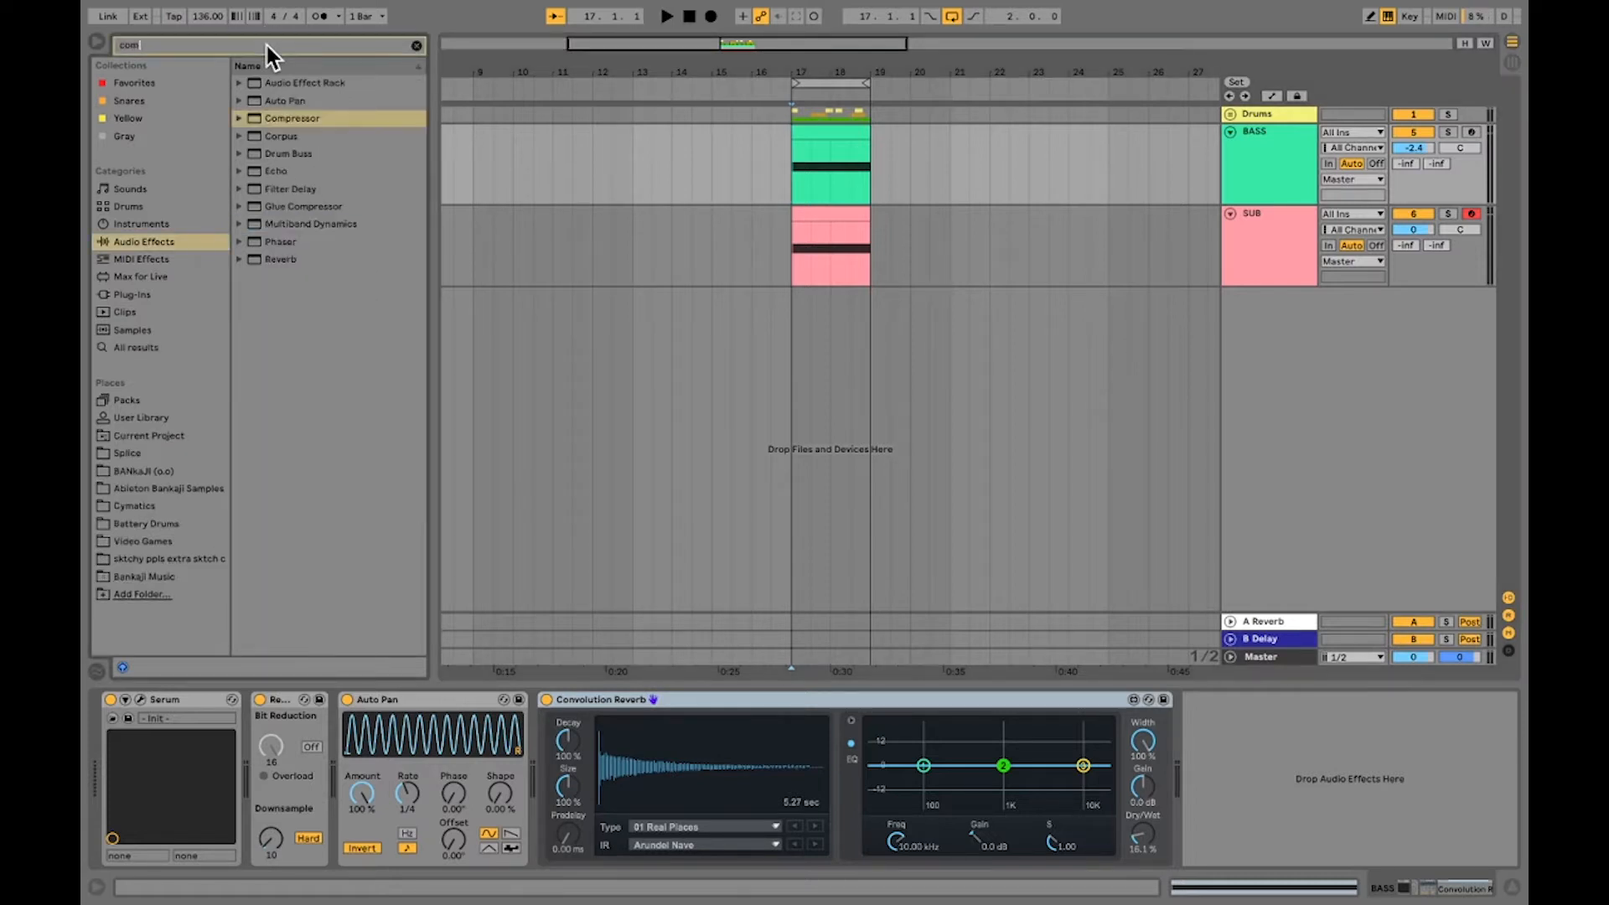
left_click(142, 249)
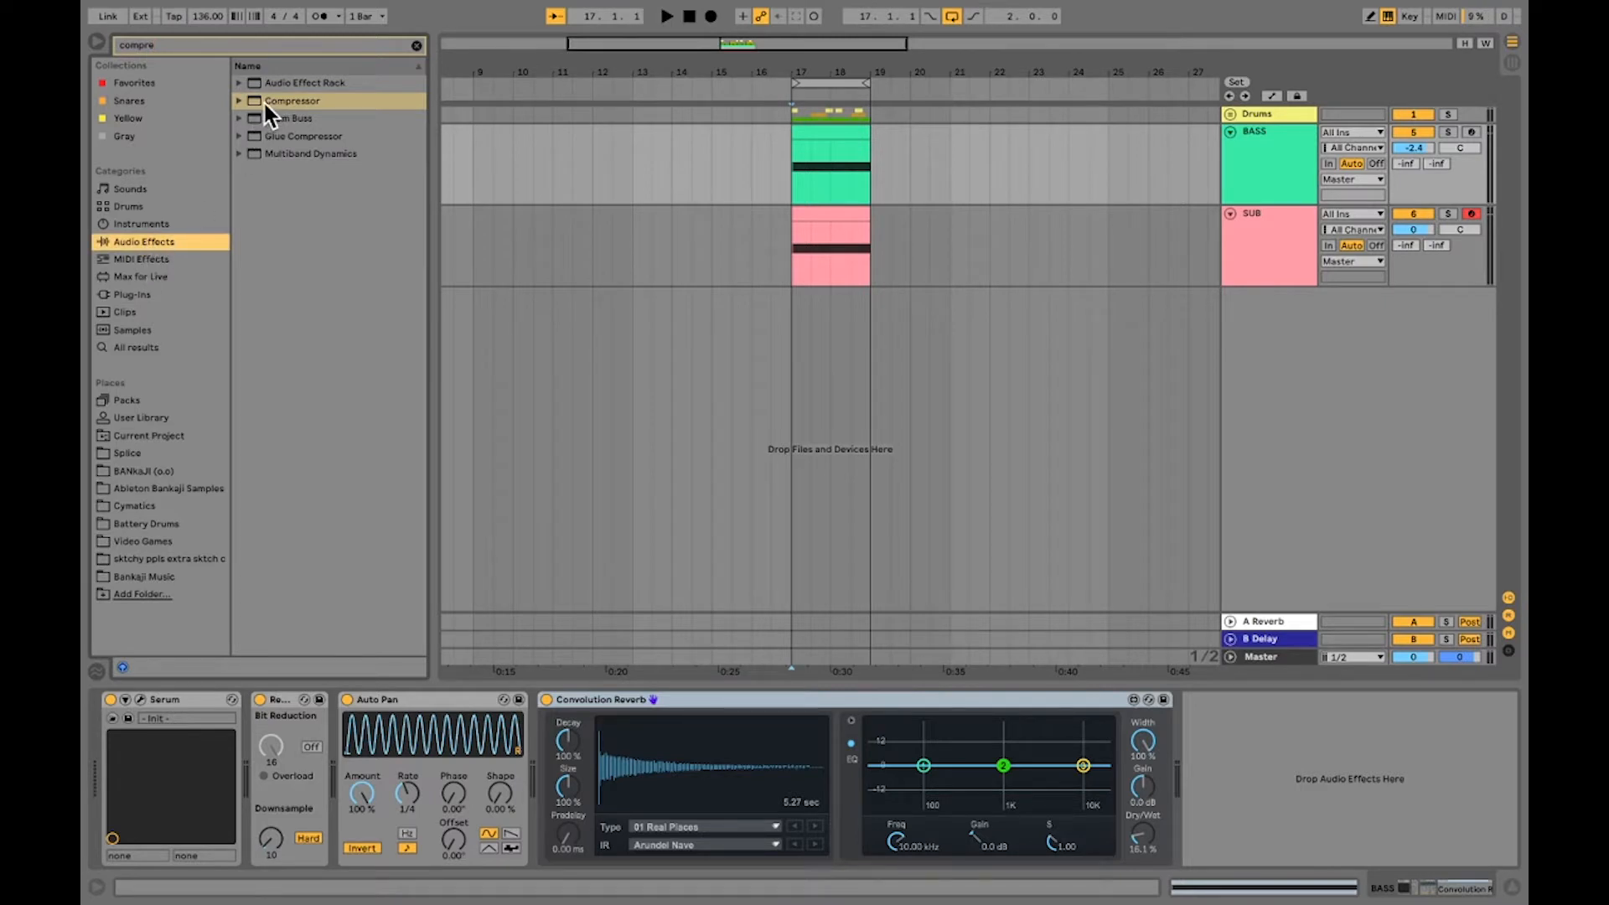
left_click_drag(265, 103, 1270, 162)
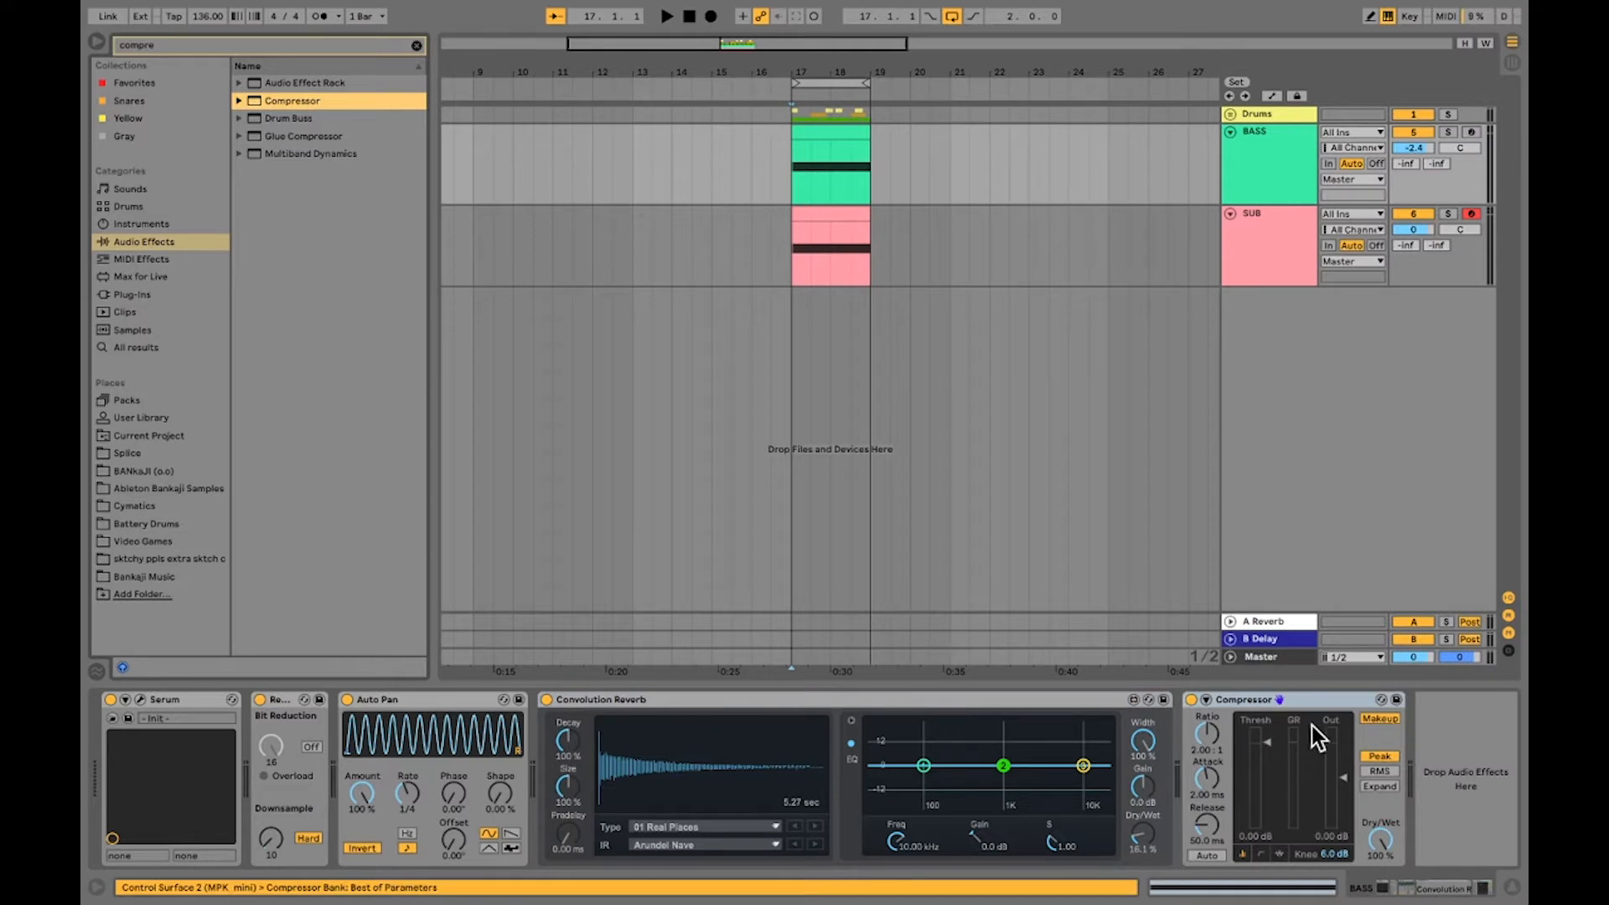
left_click(1321, 702)
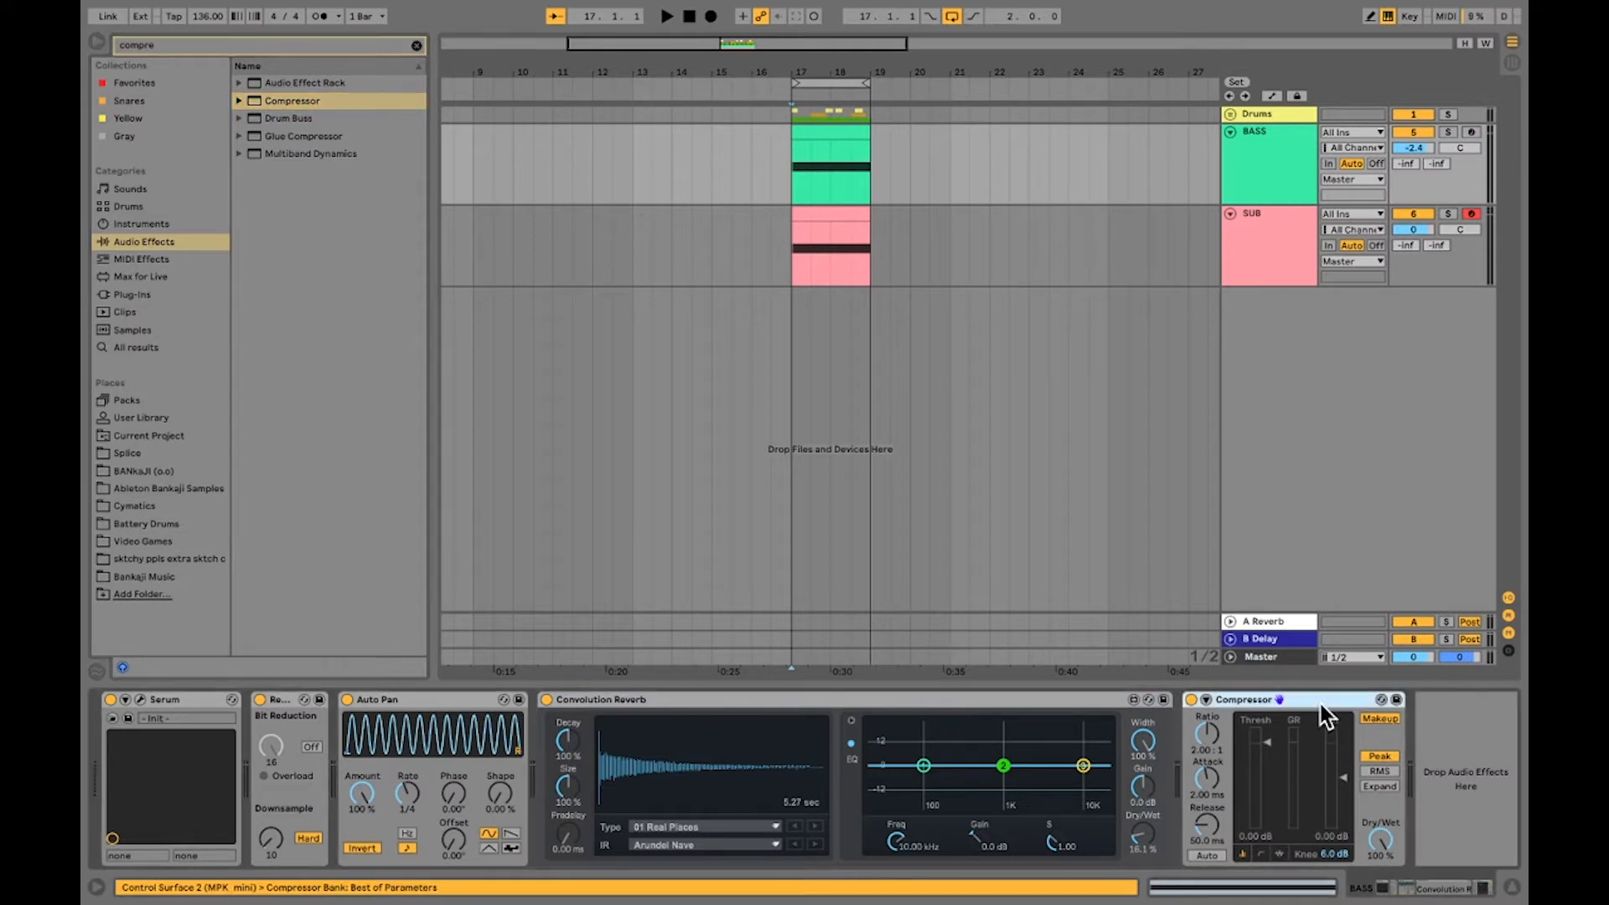
Enable the BASS compressor's sidechain with Kick as its audio source, and set it to RMS with the threshold at -inf dB.
left_click(1207, 700)
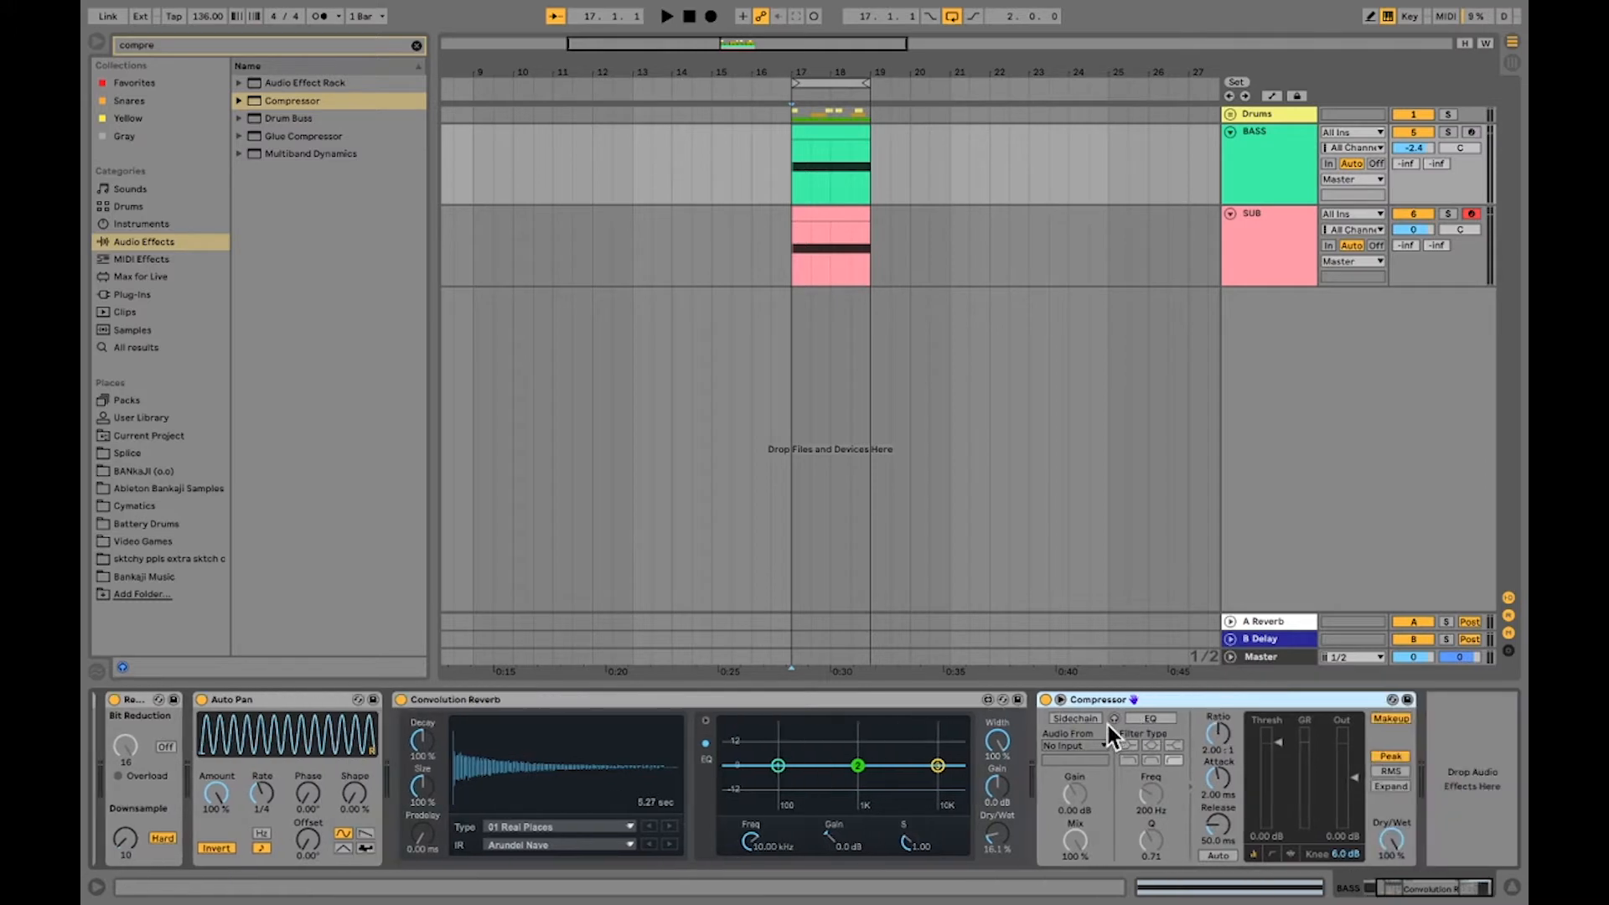
left_click(1093, 719)
left_click(1093, 742)
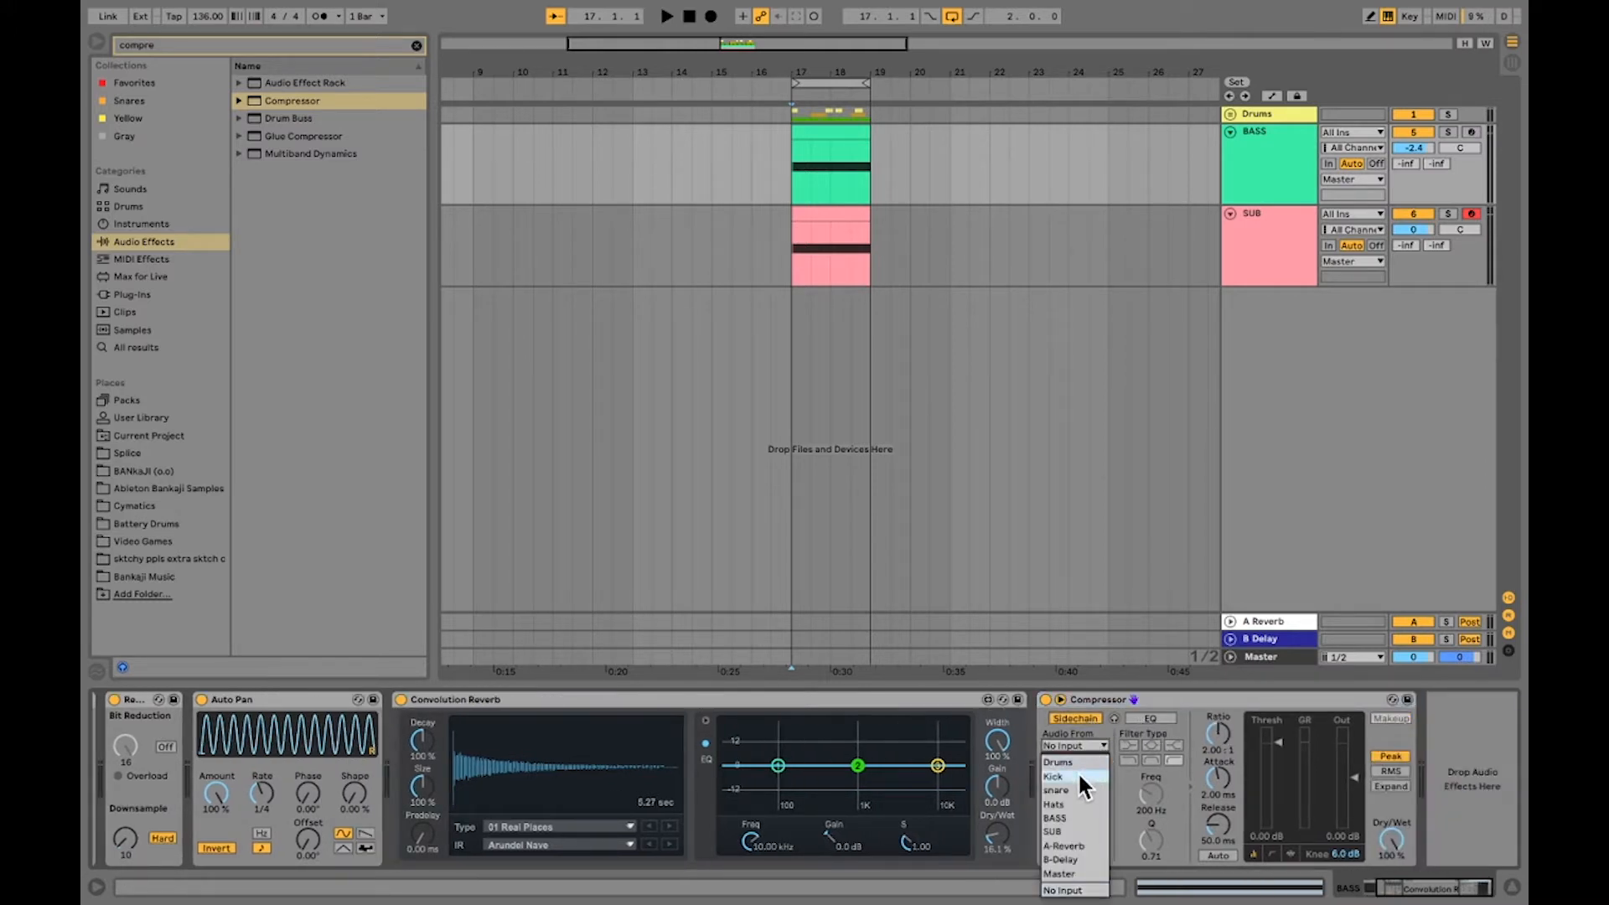
left_click(1078, 776)
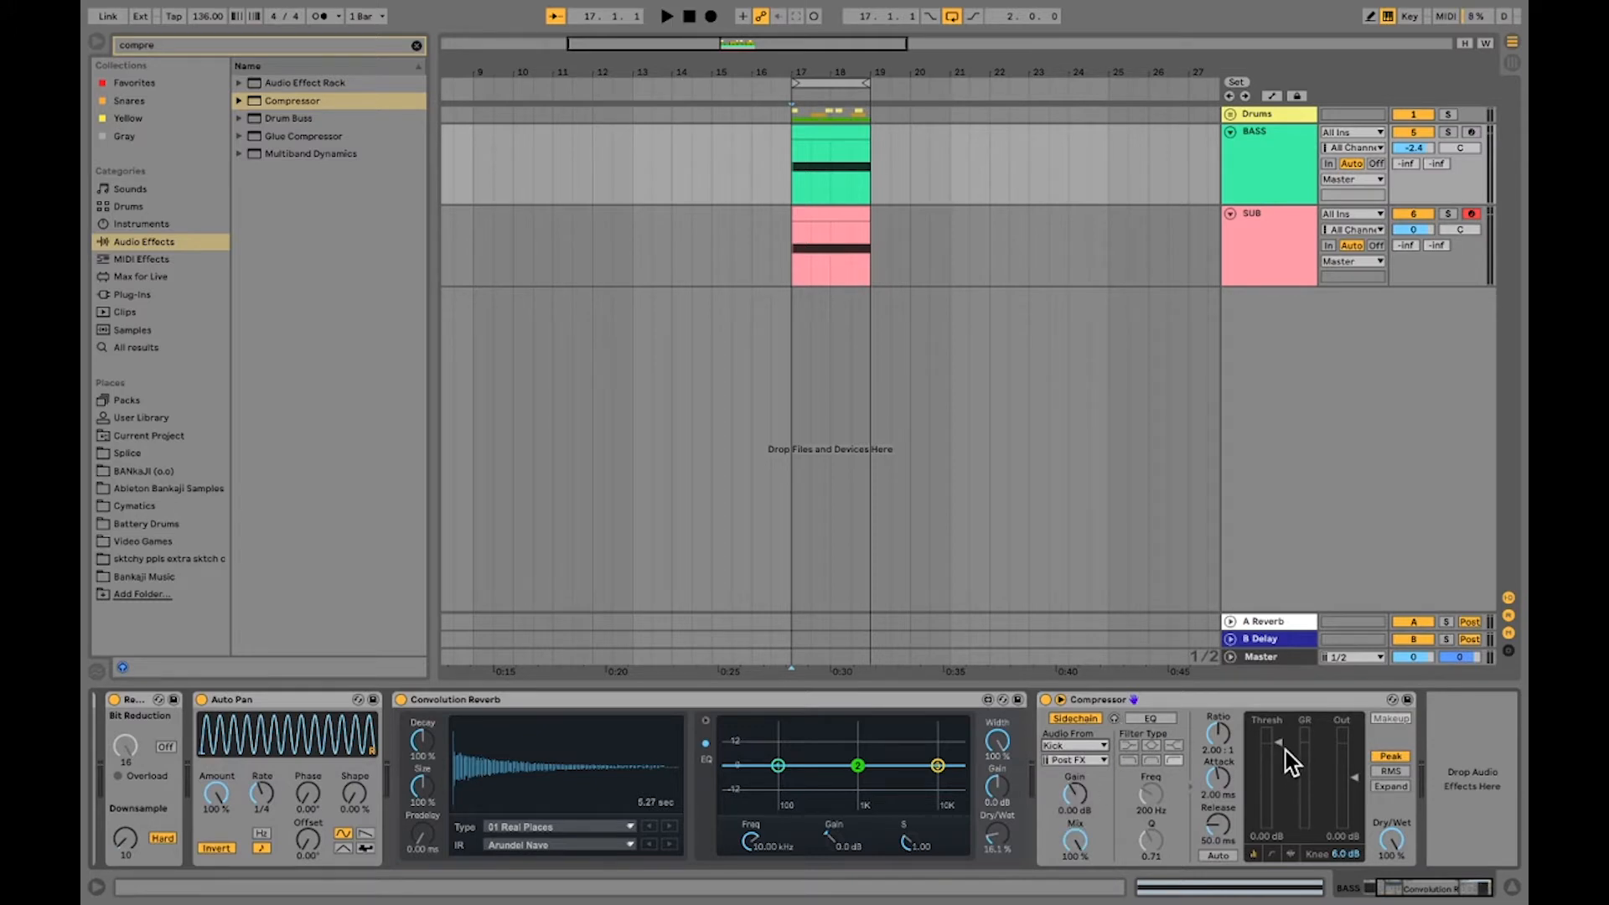
left_click_drag(1280, 741, 1280, 829)
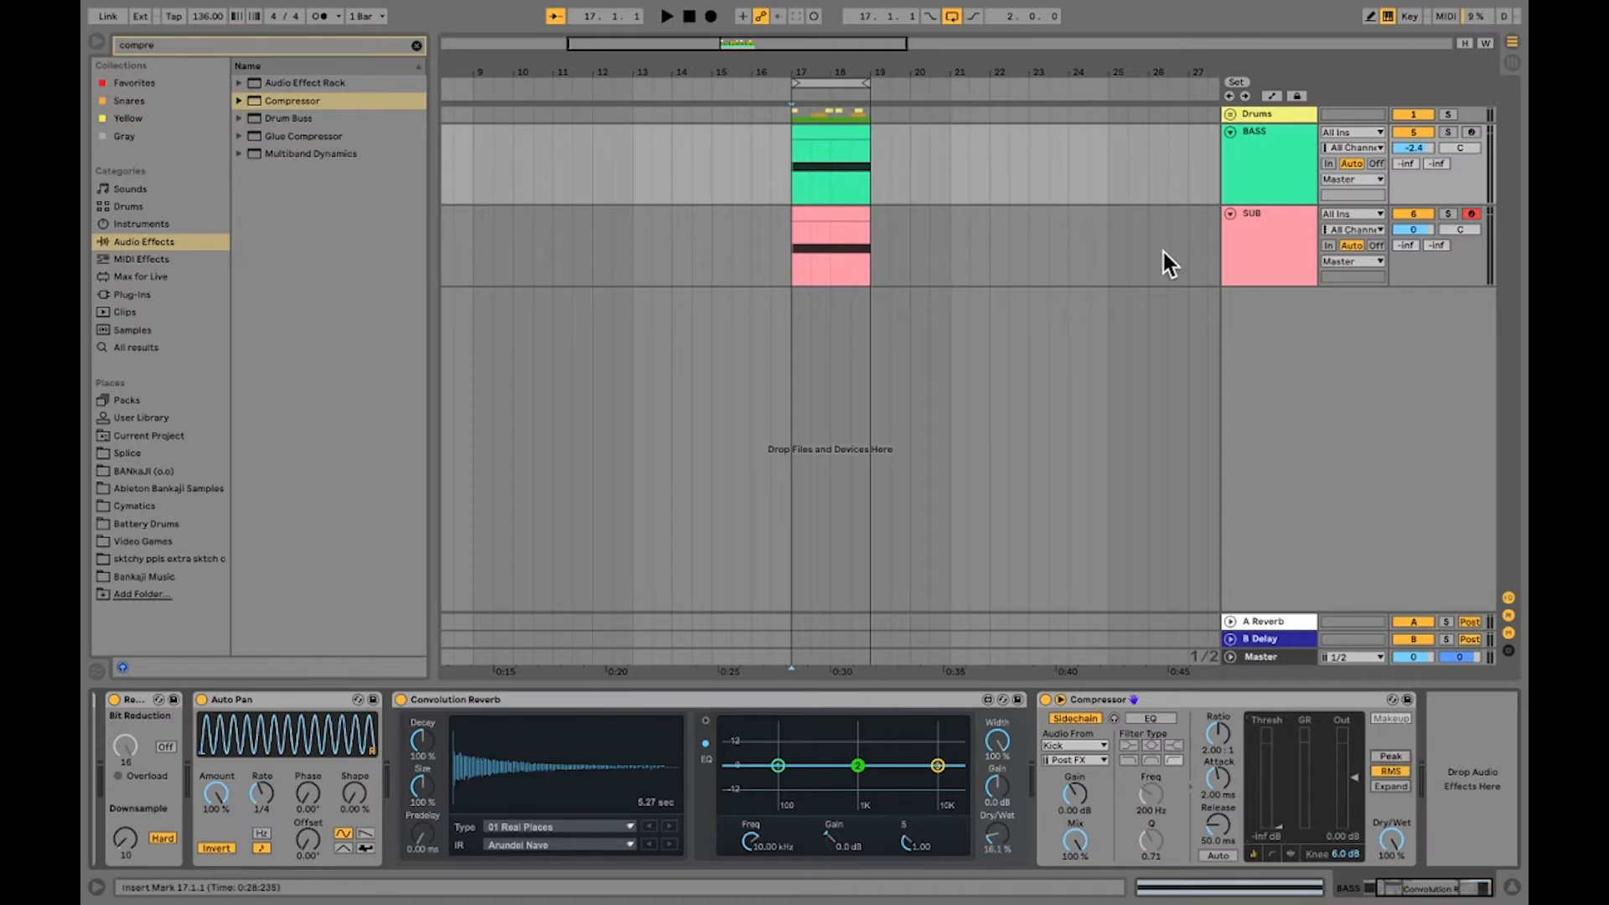
Solo the Drums and BASS tracks and play the loop from bar 17 to hear the sidechain ducking.
left_click(1448, 132)
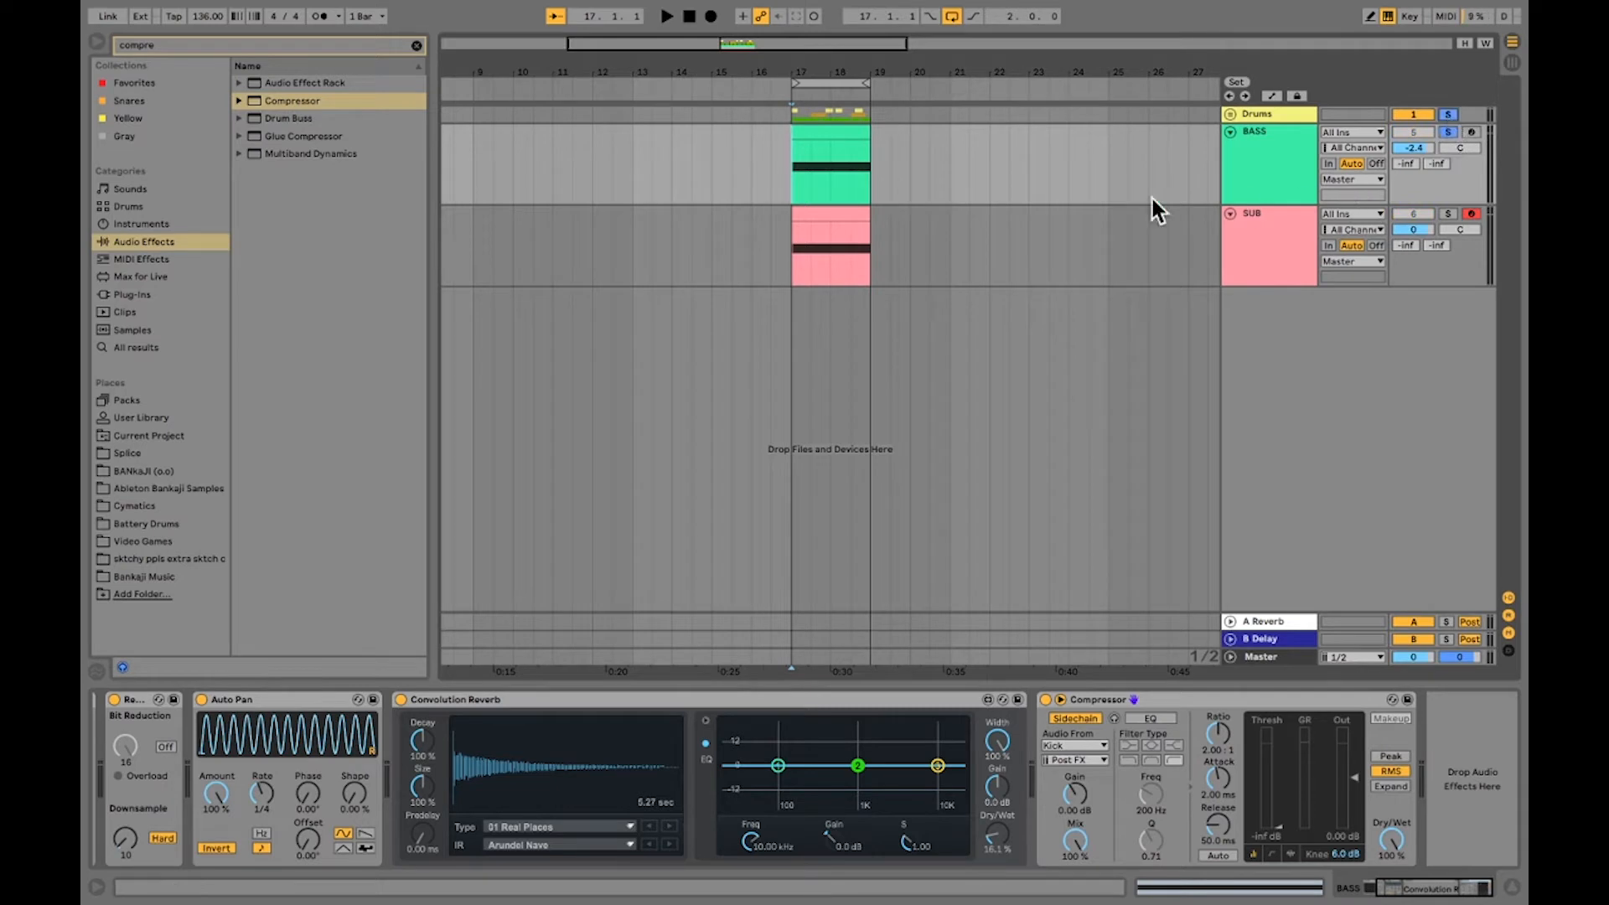
key("space")
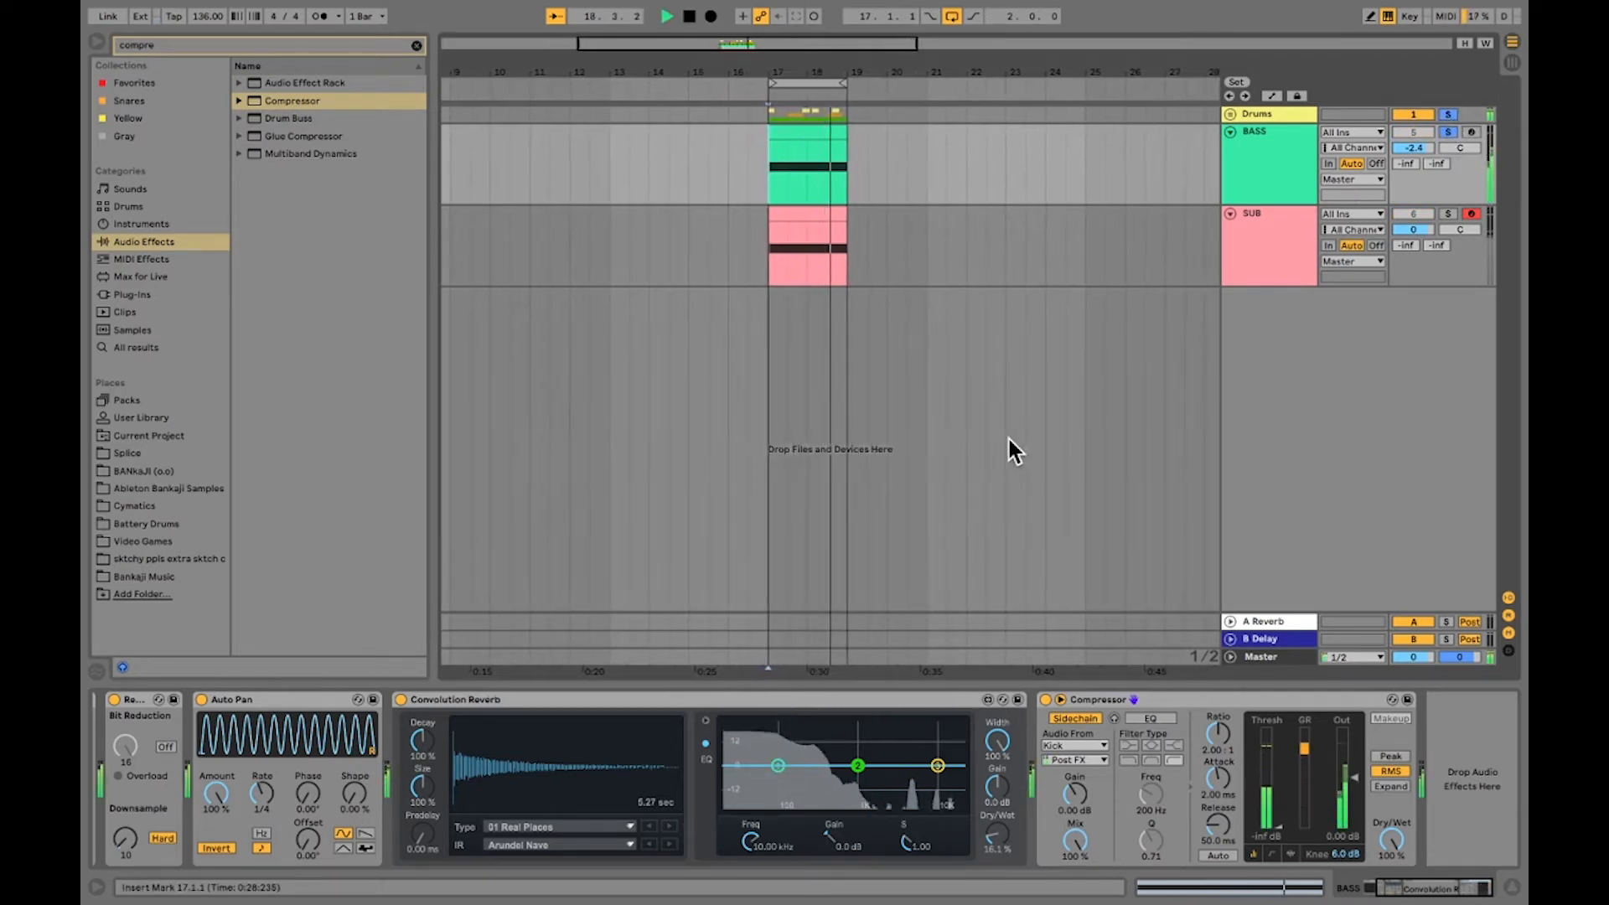
key("space")
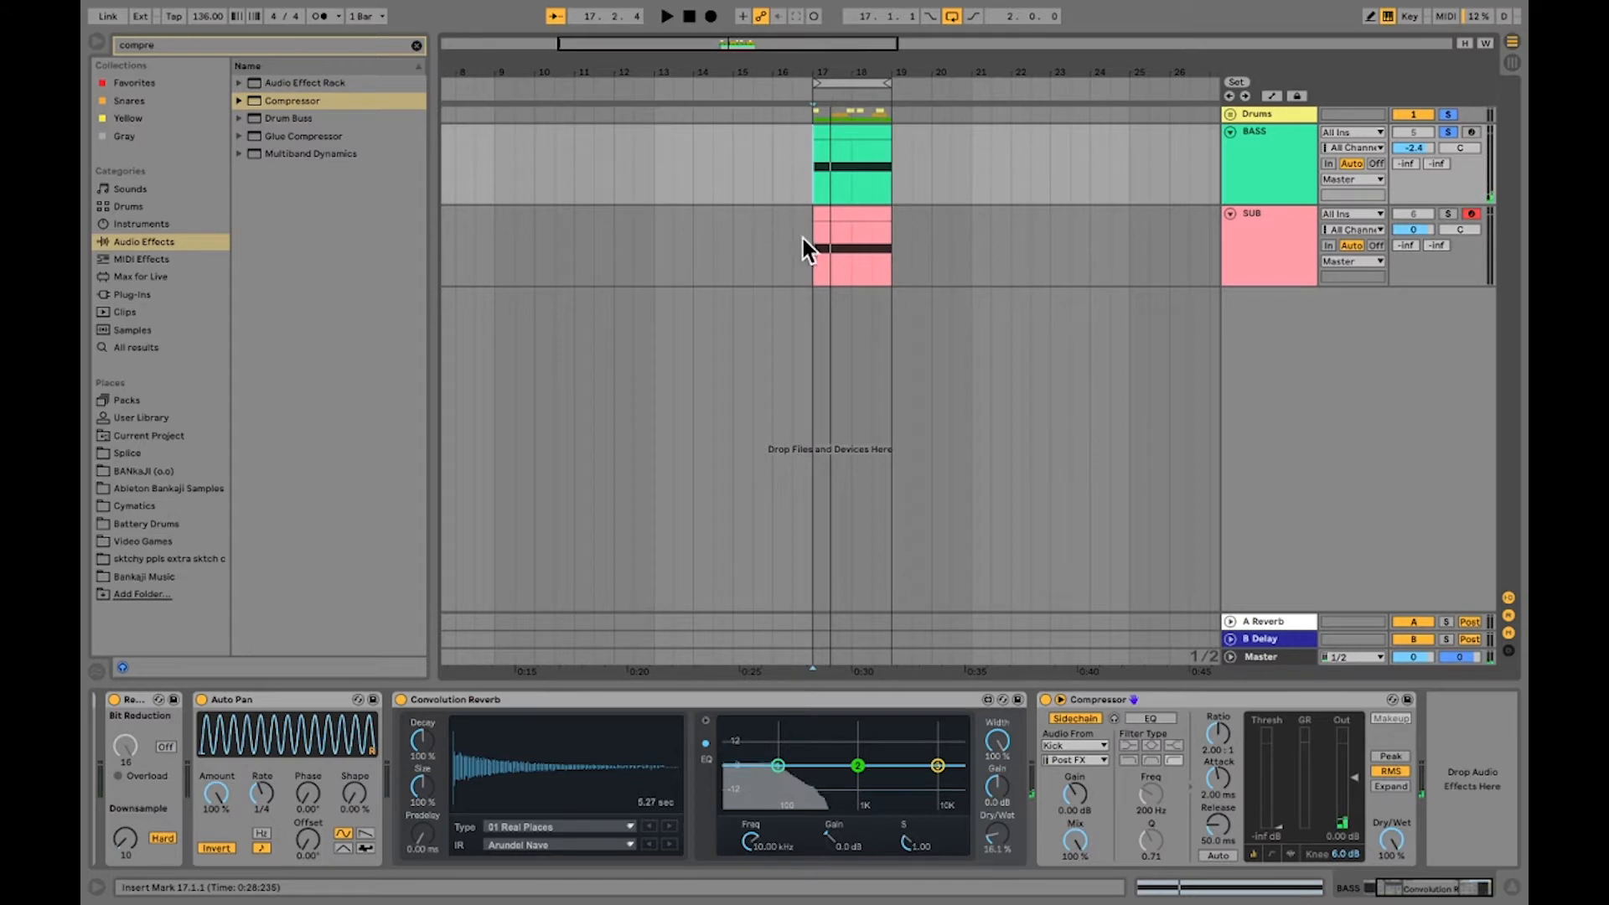
left_click(810, 186)
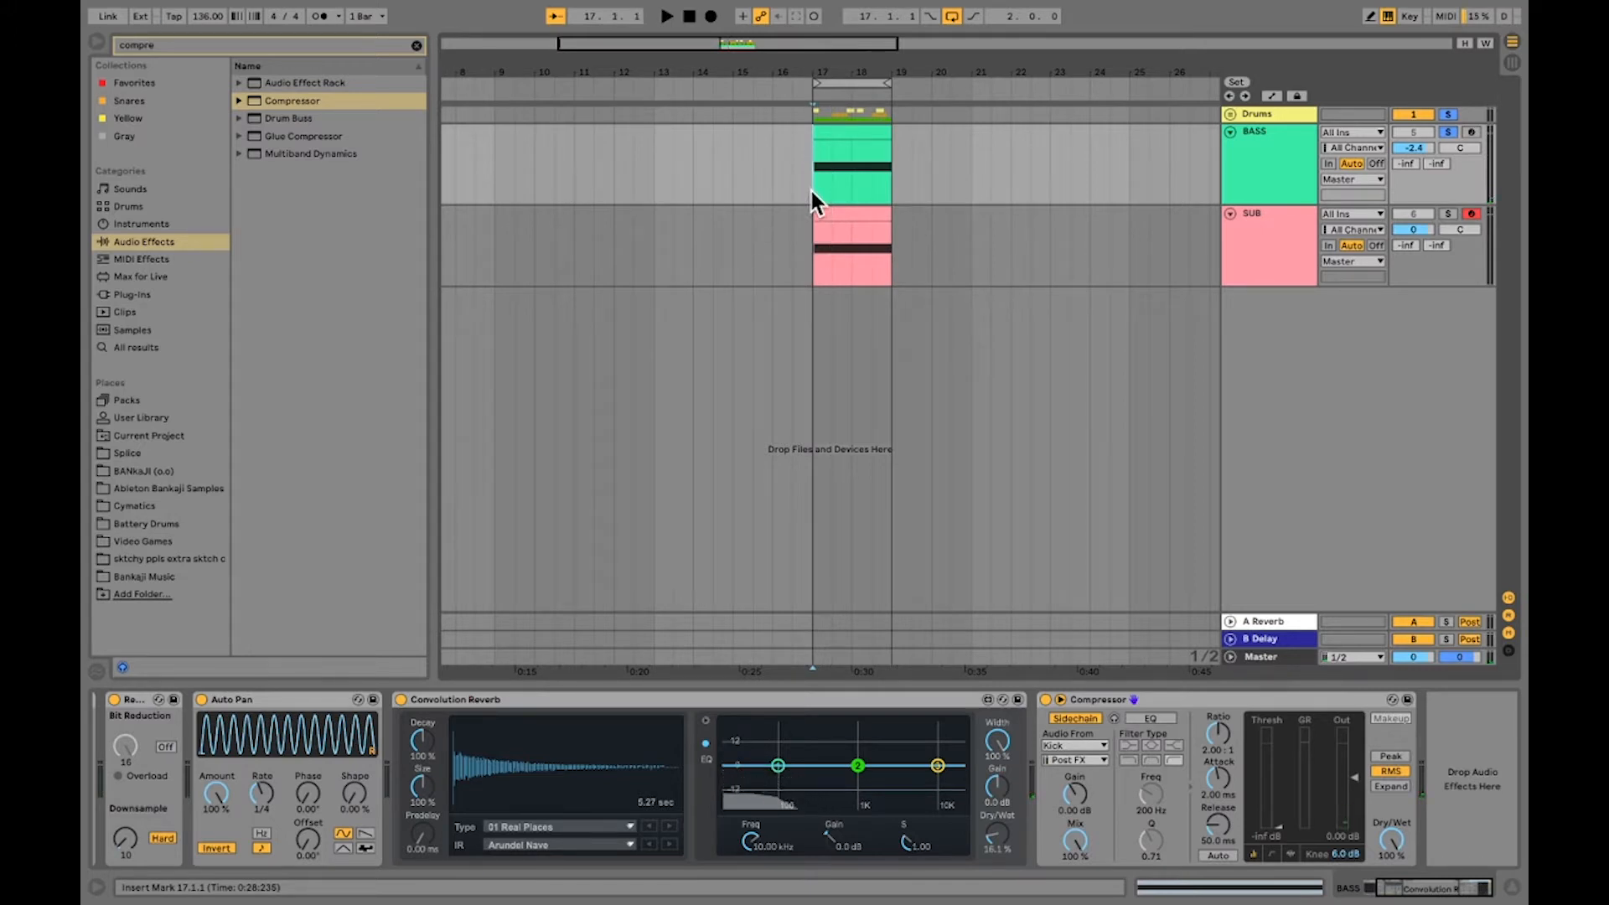
key("space")
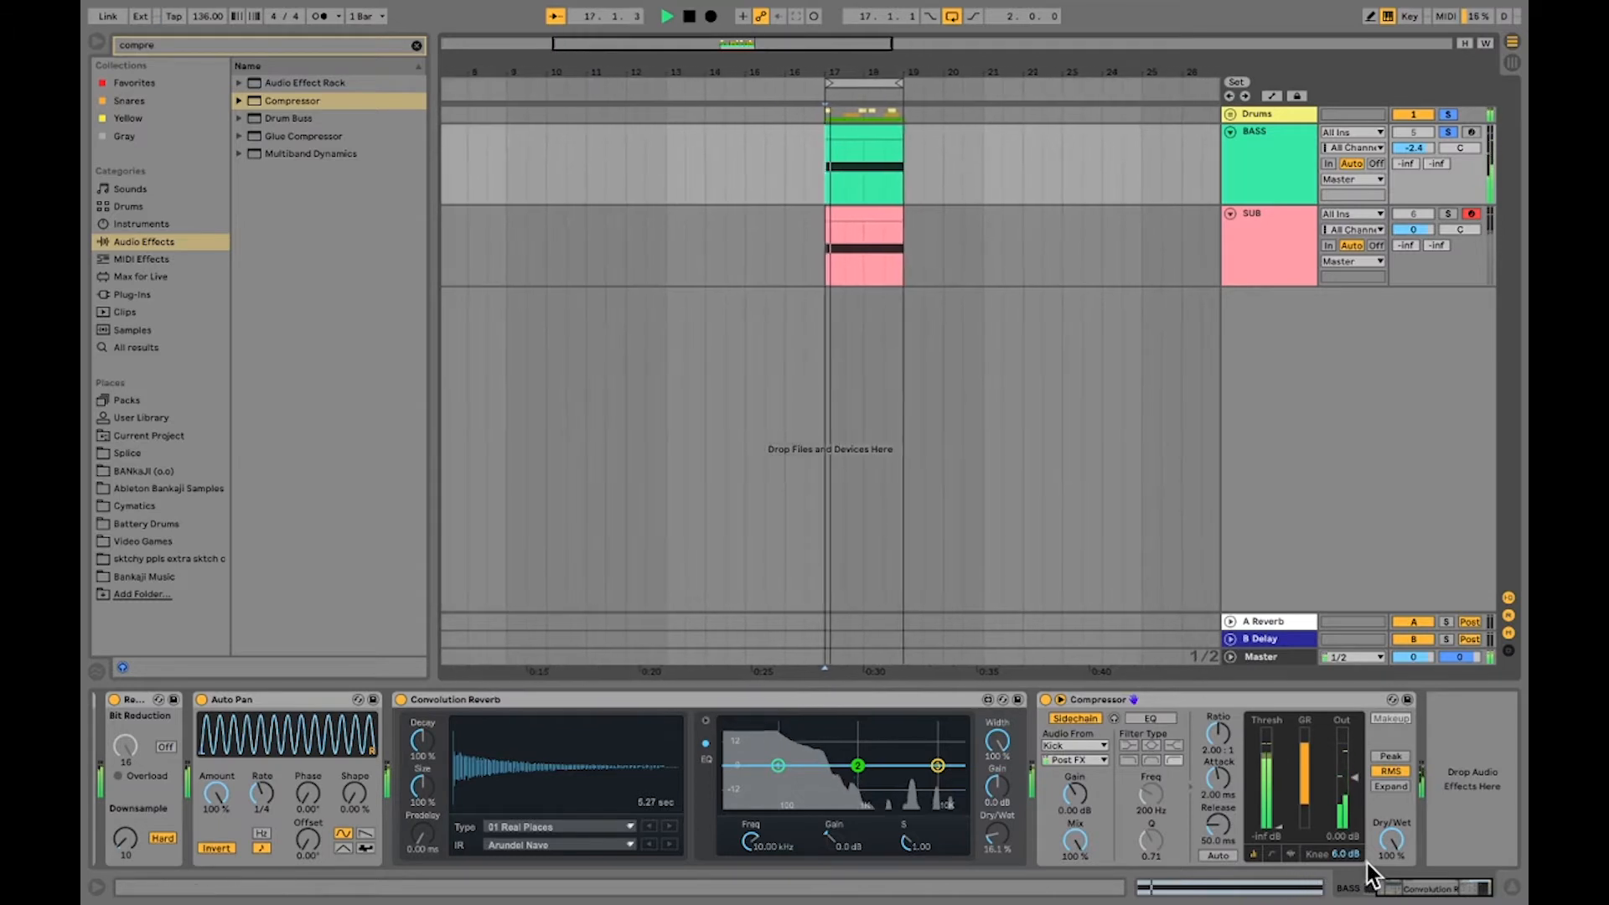
key("space")
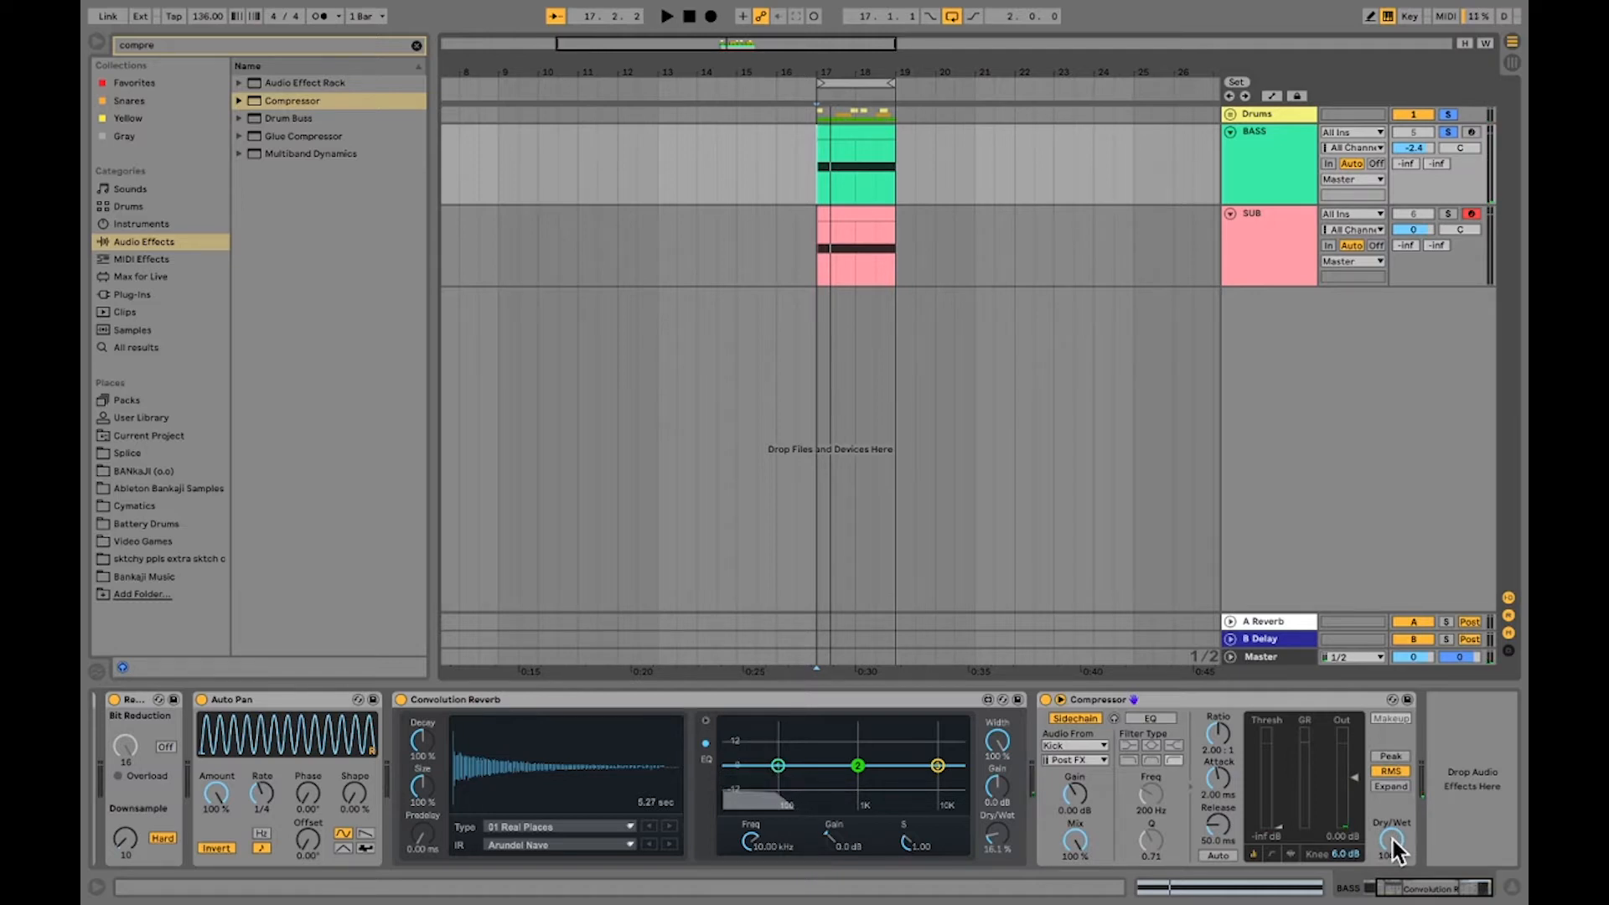
Set the BASS compressor's Dry/Wet to 73% and its threshold to -21.3 dB while auditioning the loop.
key("space")
left_click_drag(1394, 842, 1393, 863)
key("space")
left_click_drag(1280, 826, 1278, 793)
key("space")
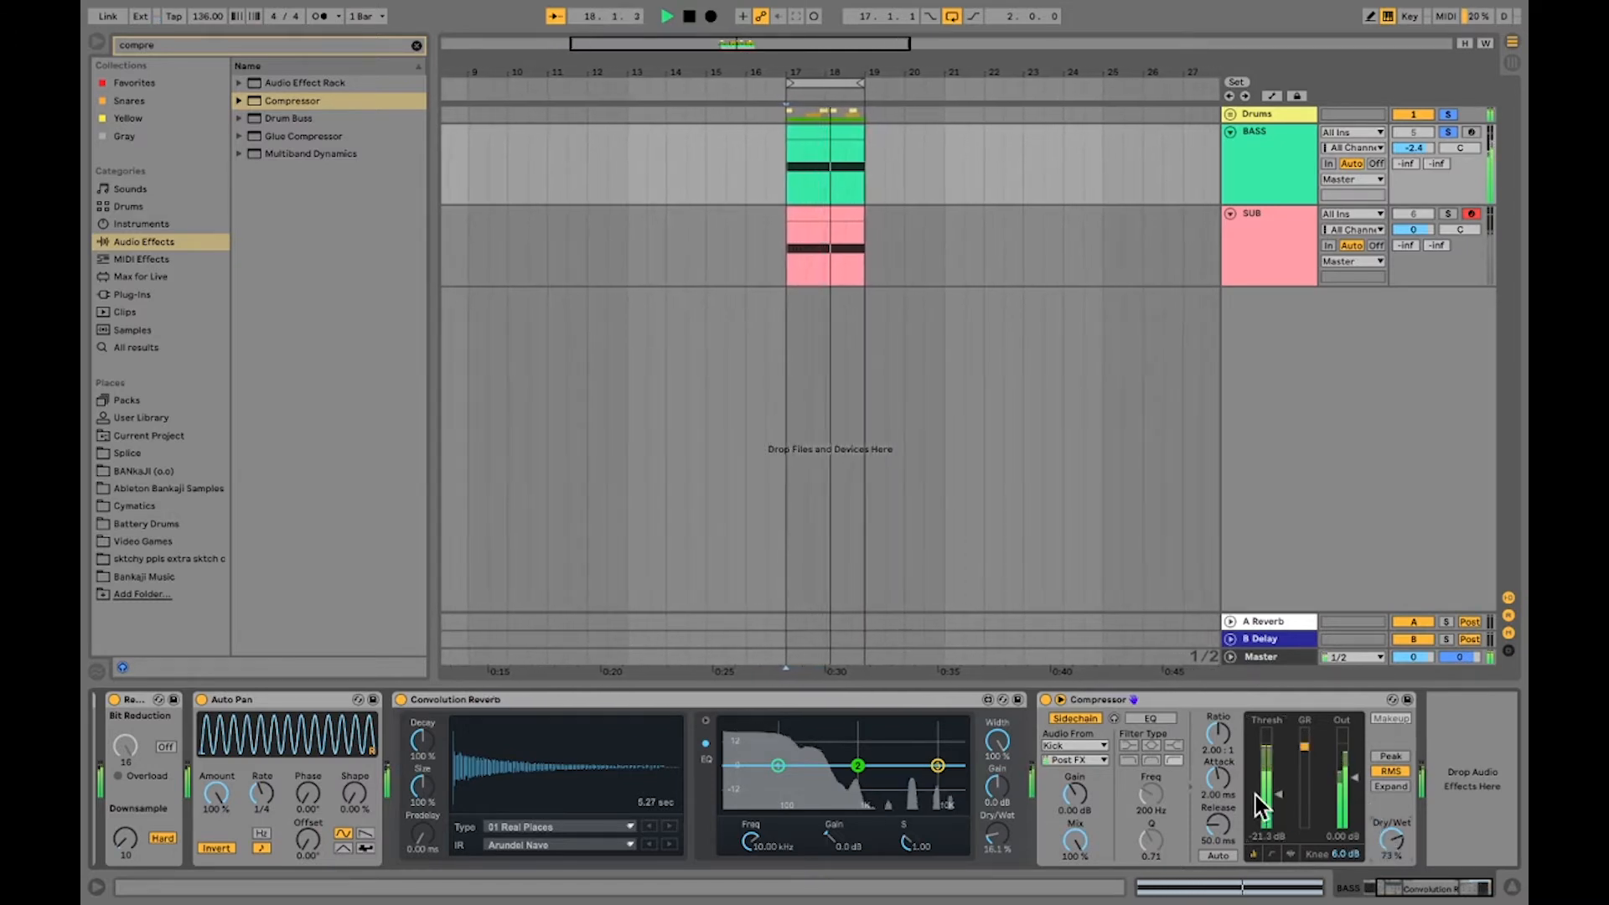
key("space")
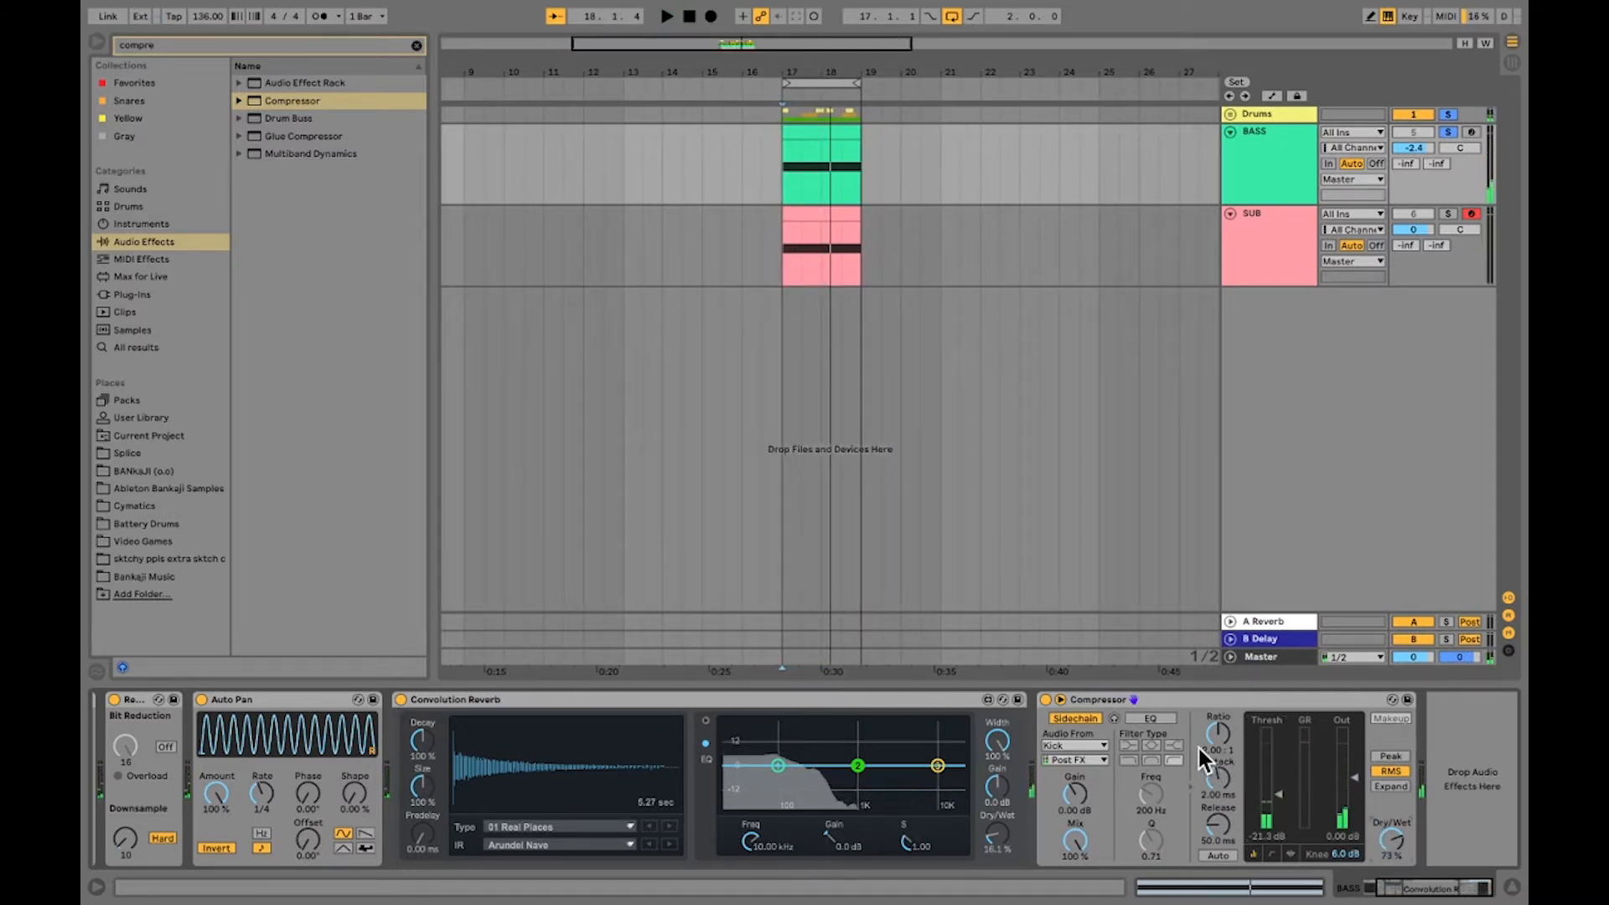
Copy the Compressor from the BASS track and paste it after Auto Pan on the SUB track.
left_click(1234, 697)
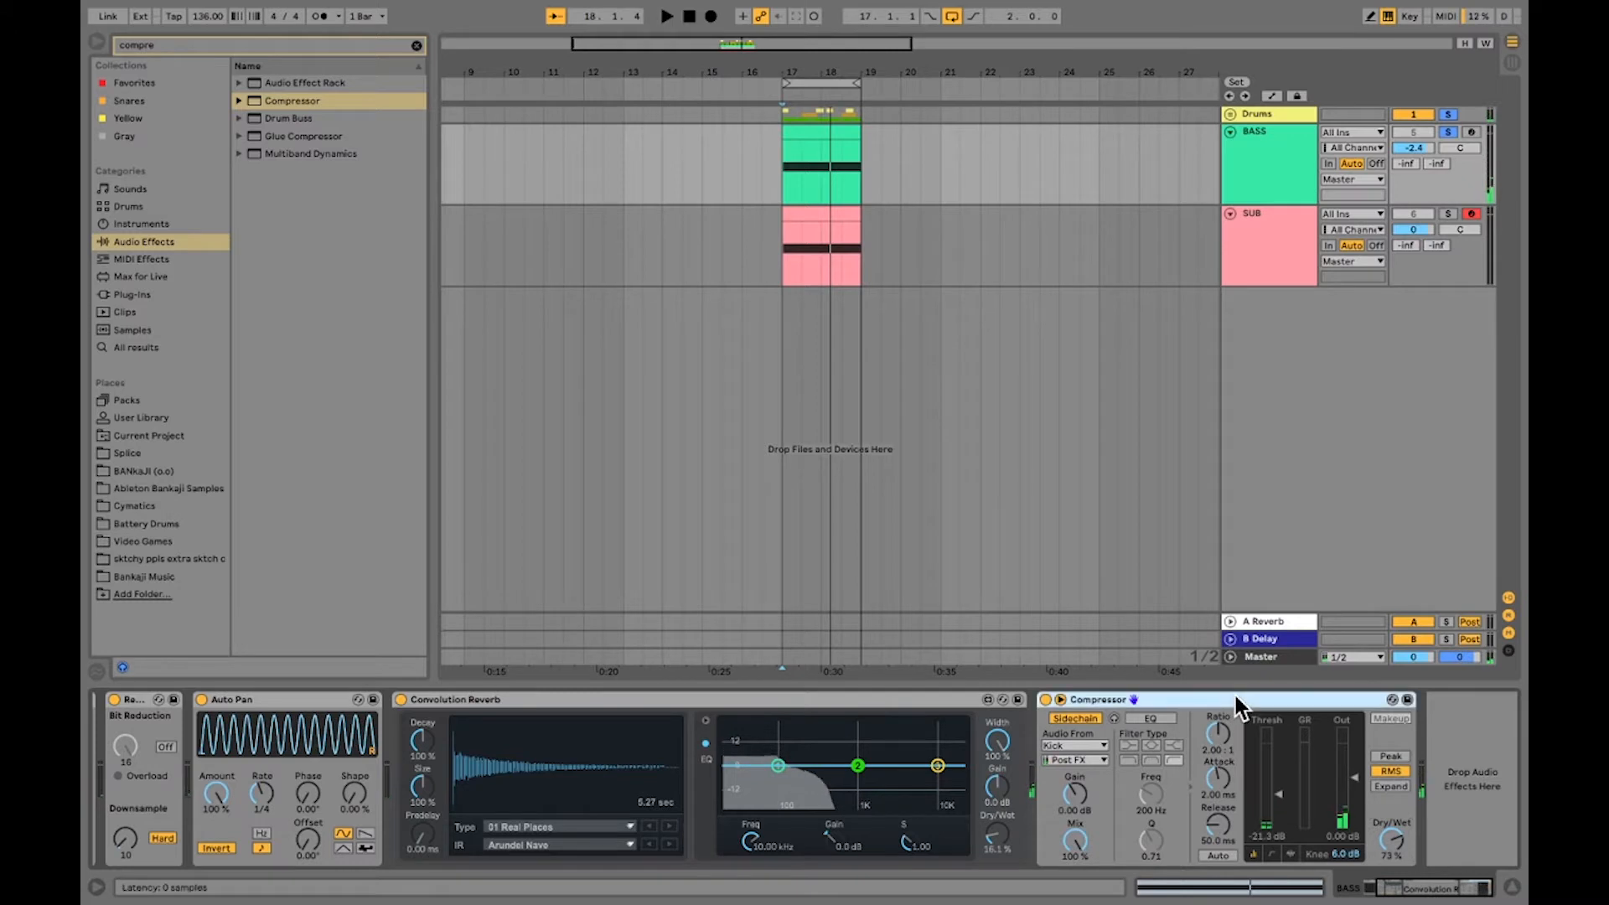
left_click(1246, 238)
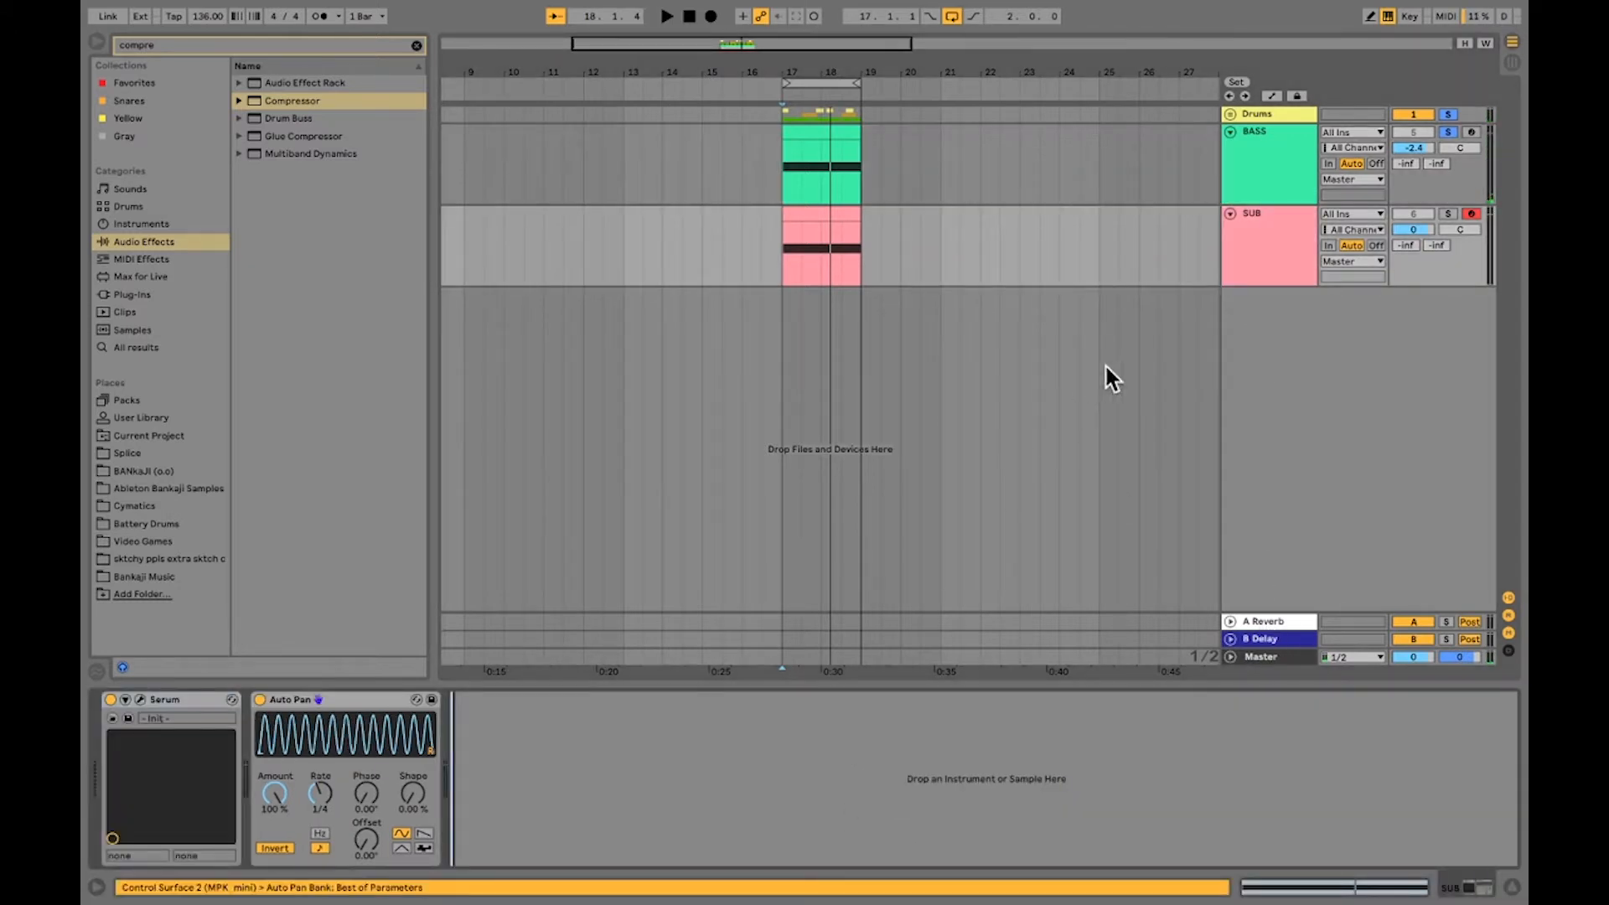
left_click(1276, 153)
left_click(1260, 697)
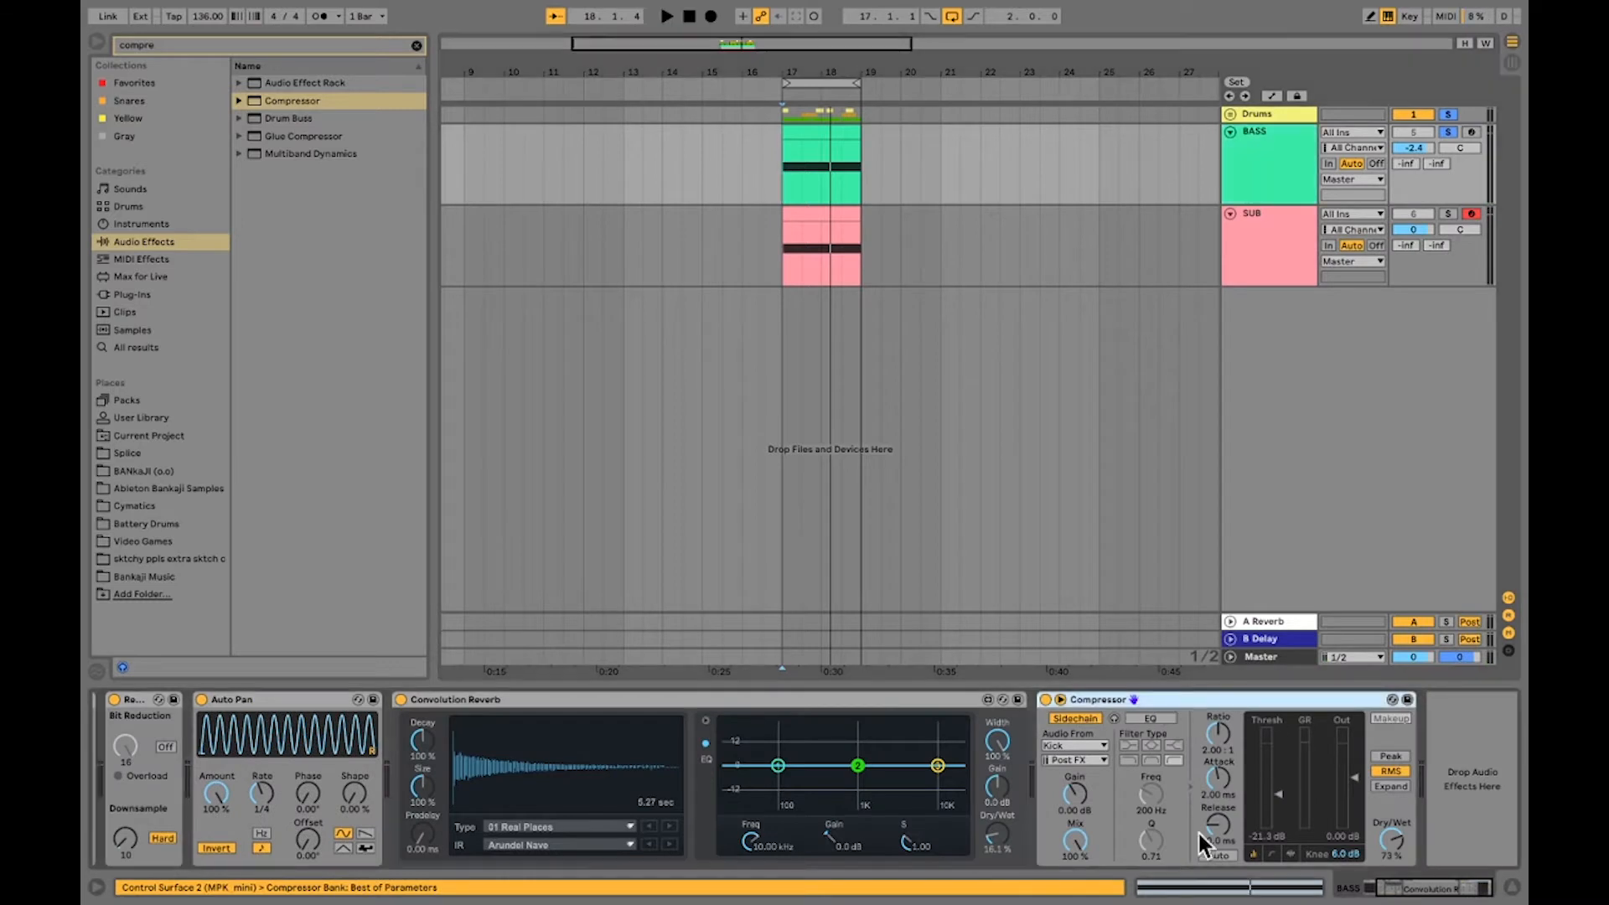
right_click(1230, 701)
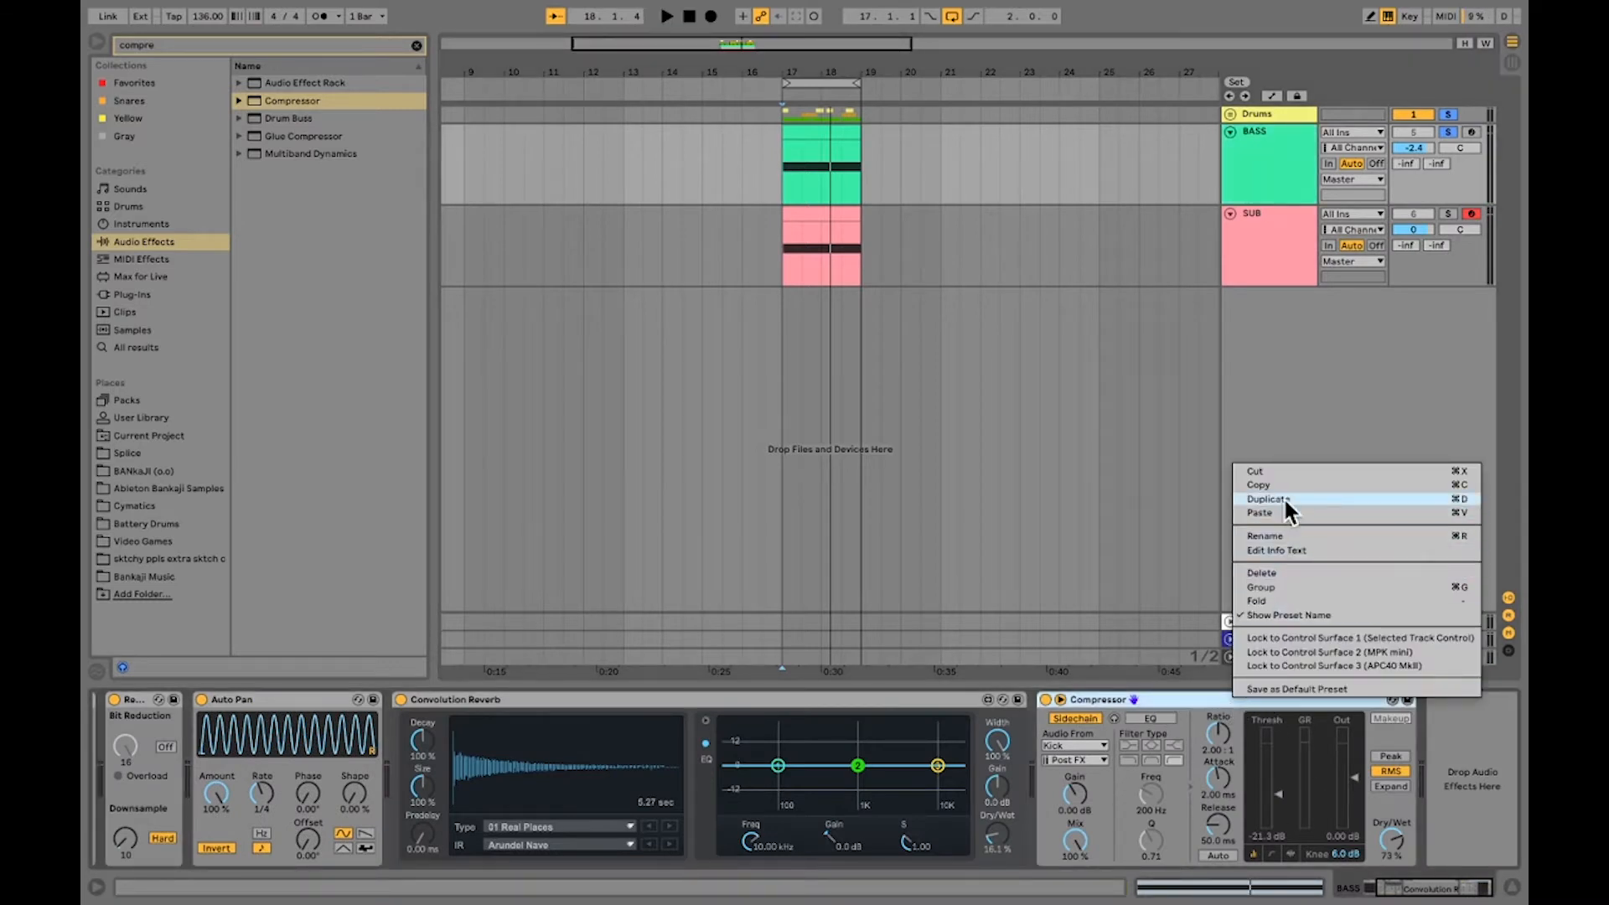
left_click(1285, 475)
left_click(1260, 228)
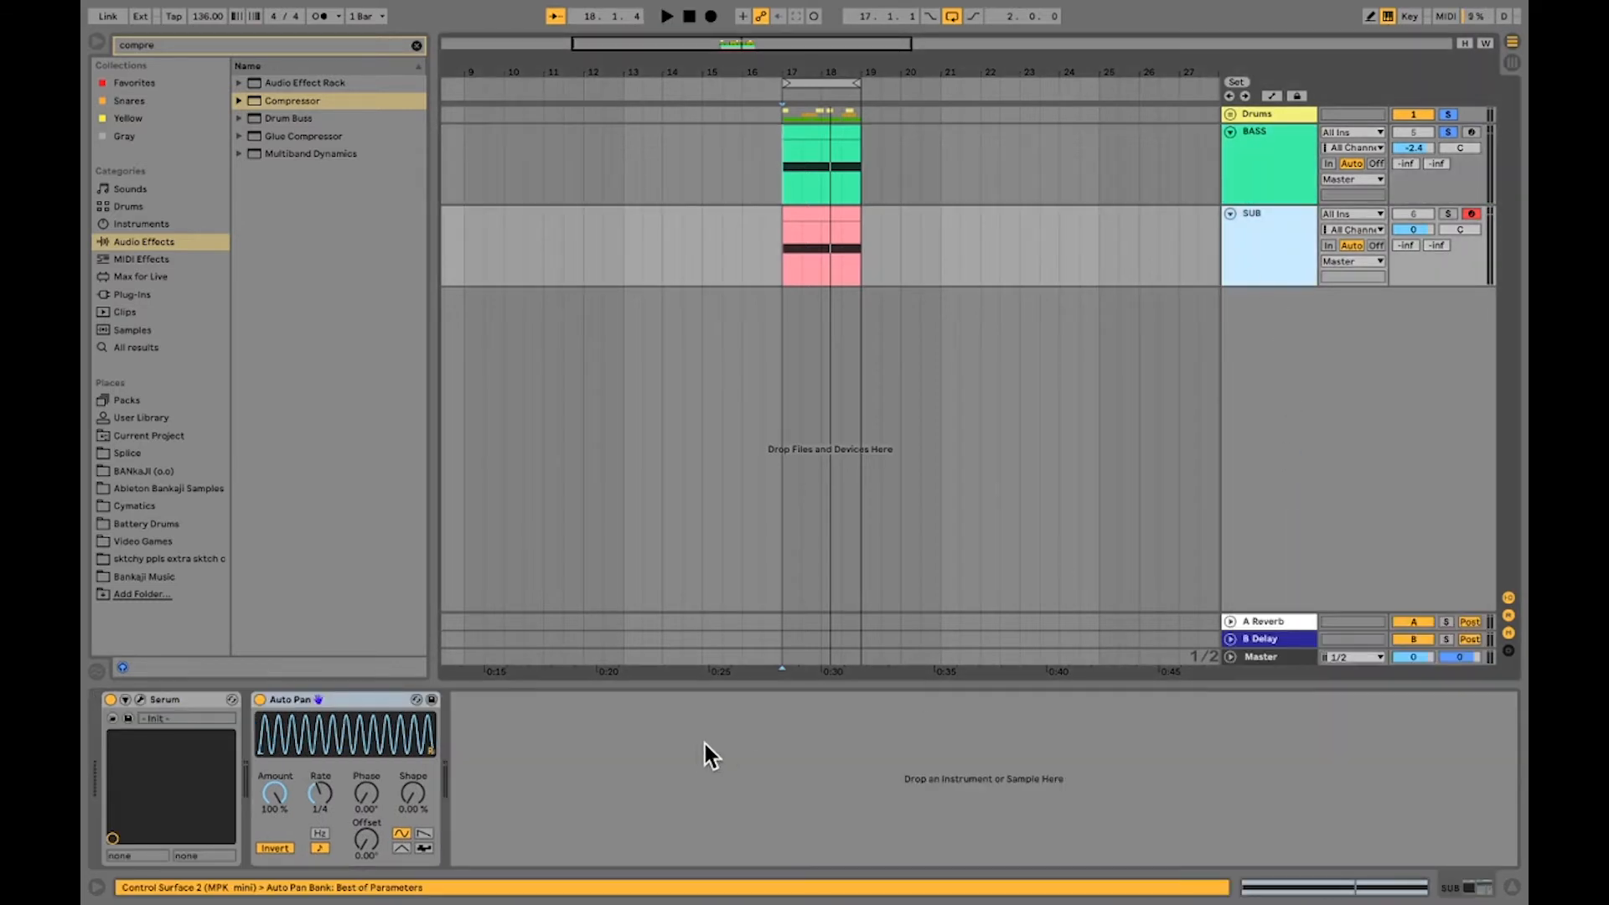
left_click(698, 743)
right_click(701, 746)
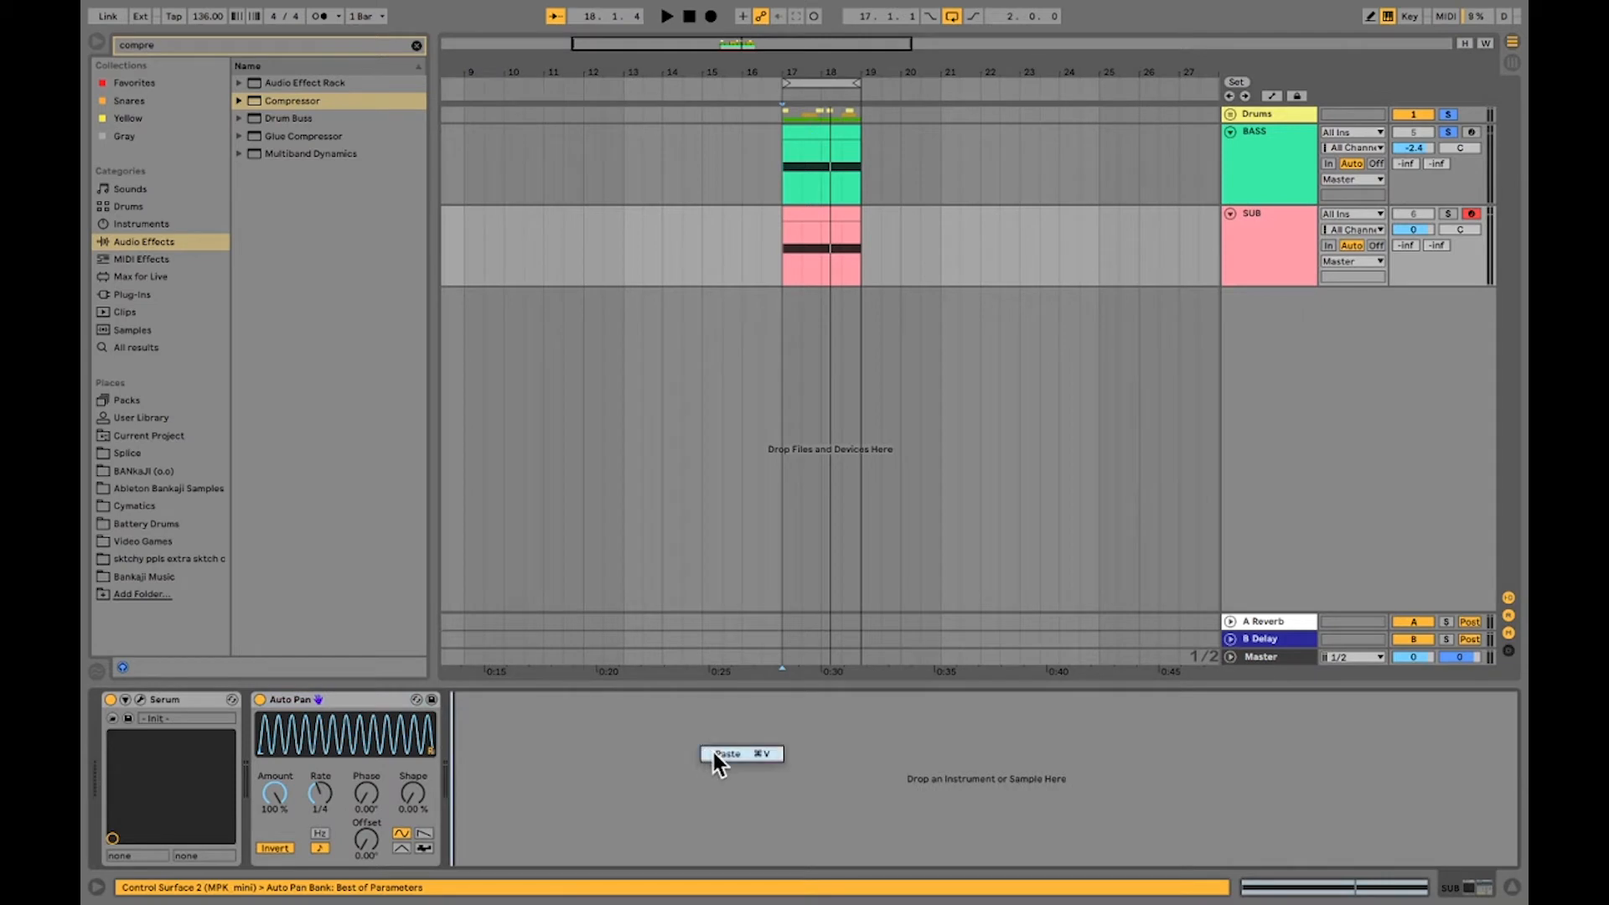
left_click(712, 748)
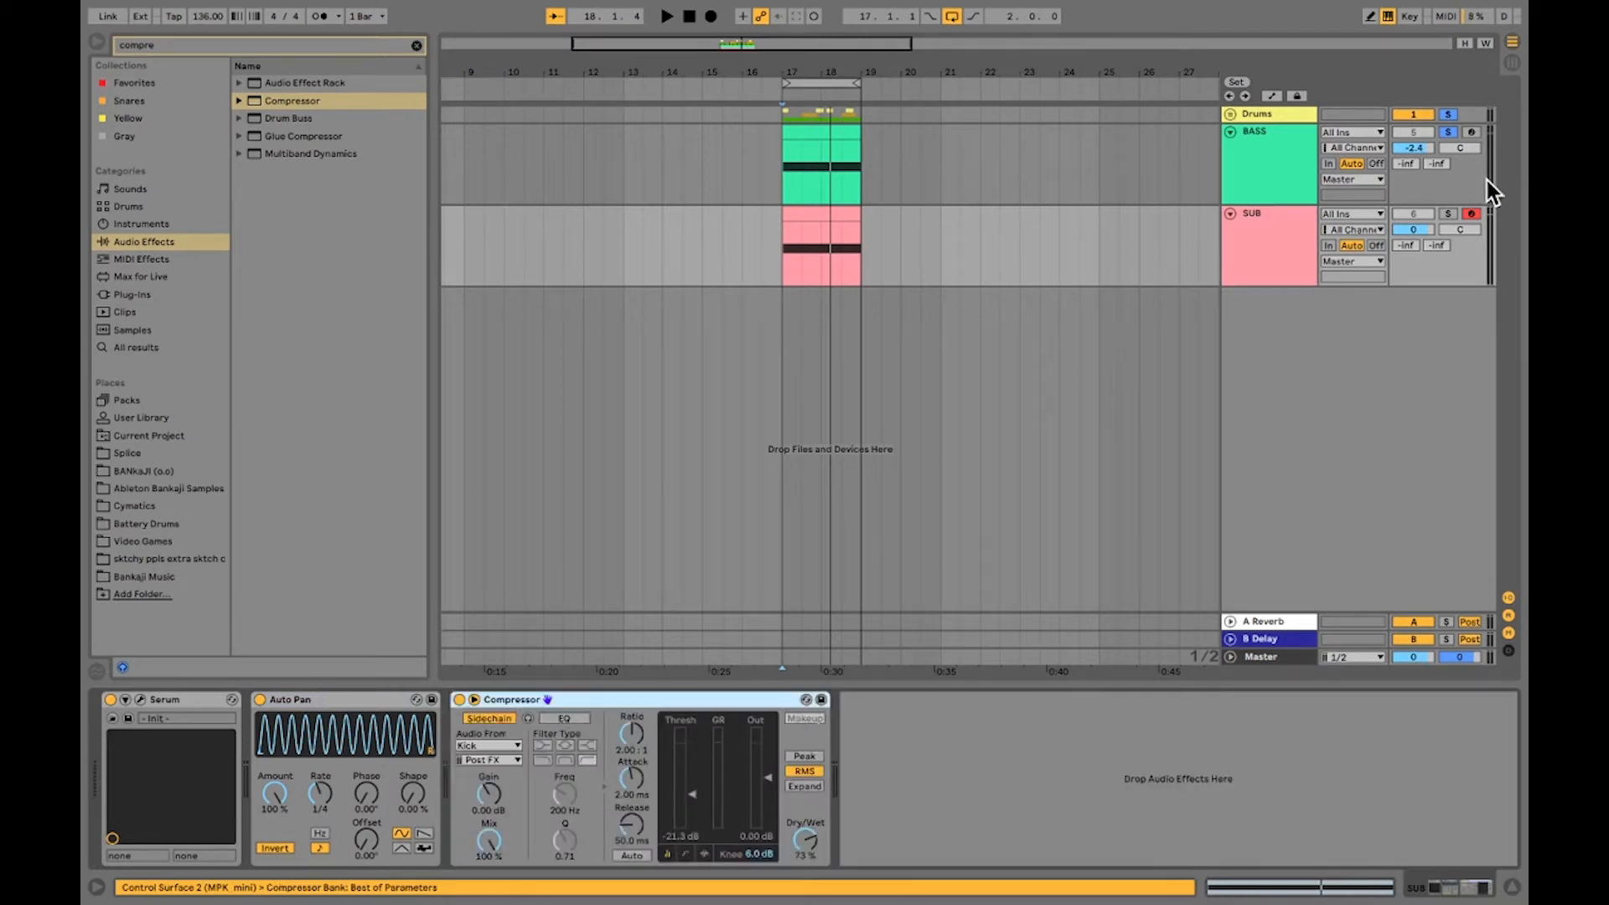
Solo SUB together with Drums, audition the loop and lower the SUB compressor's threshold to about -45.5 dB.
left_click(1449, 216)
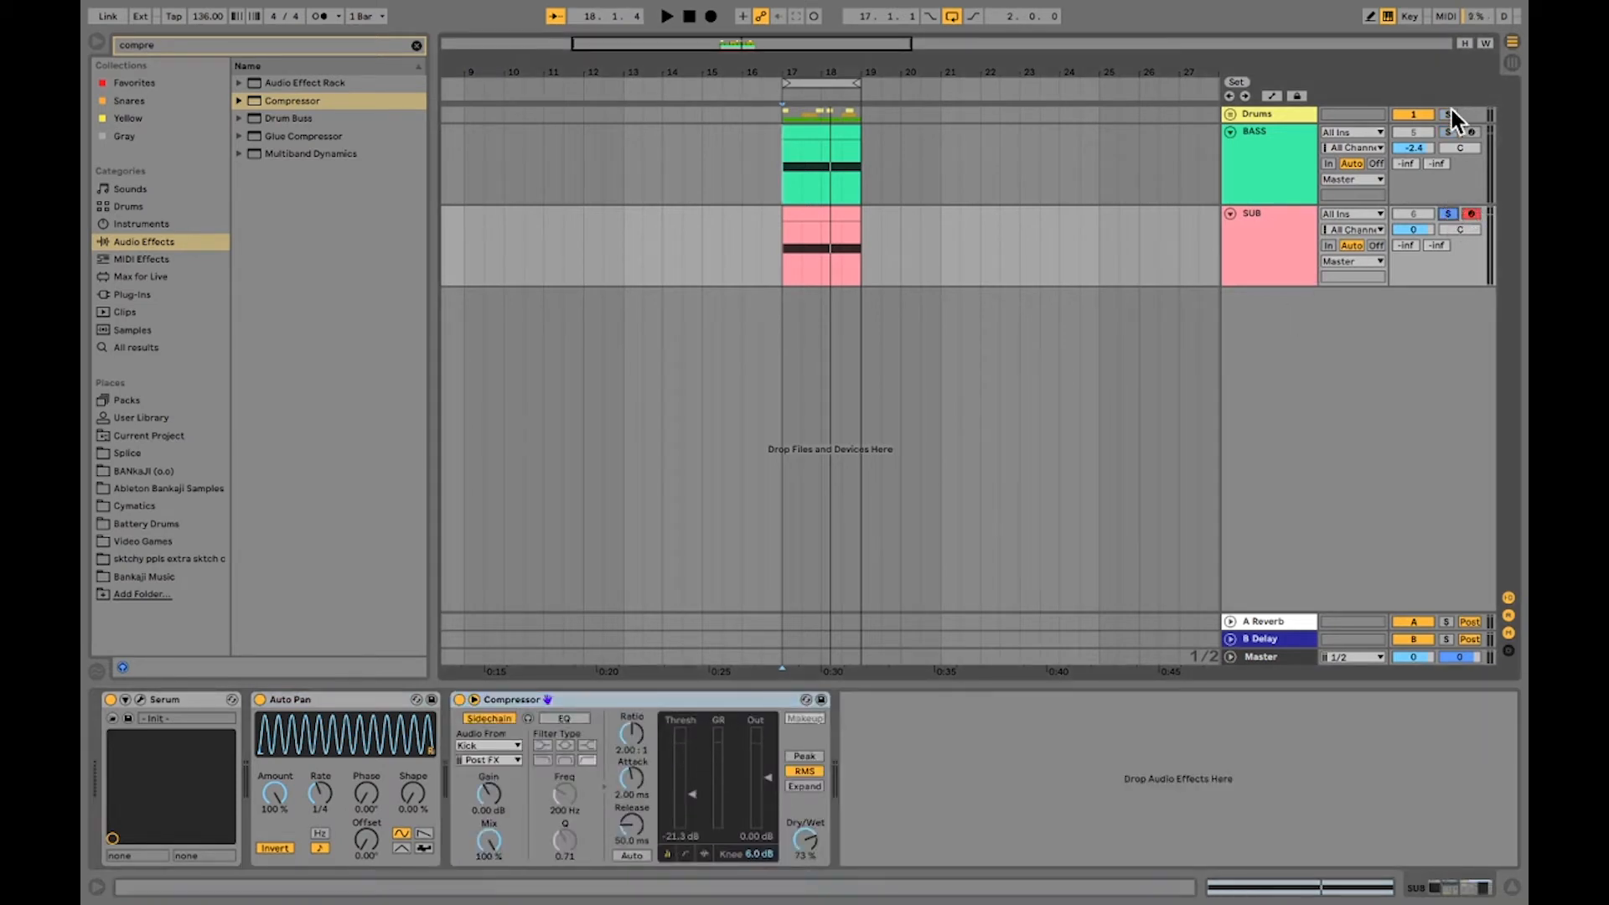
key("space")
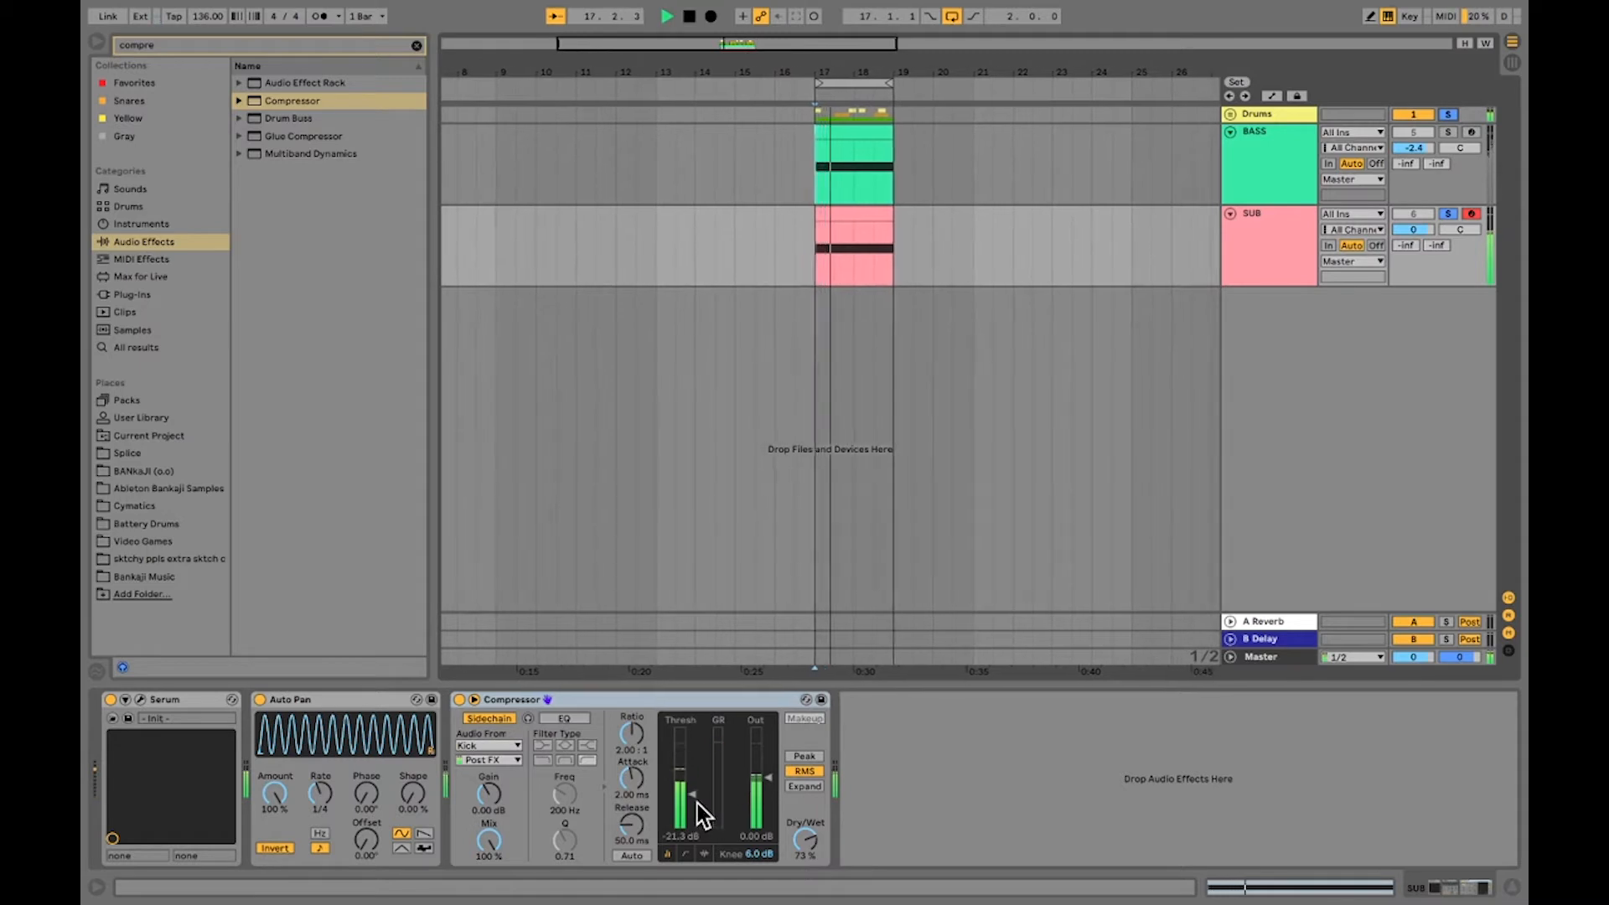
key("space")
left_click_drag(697, 803, 692, 789)
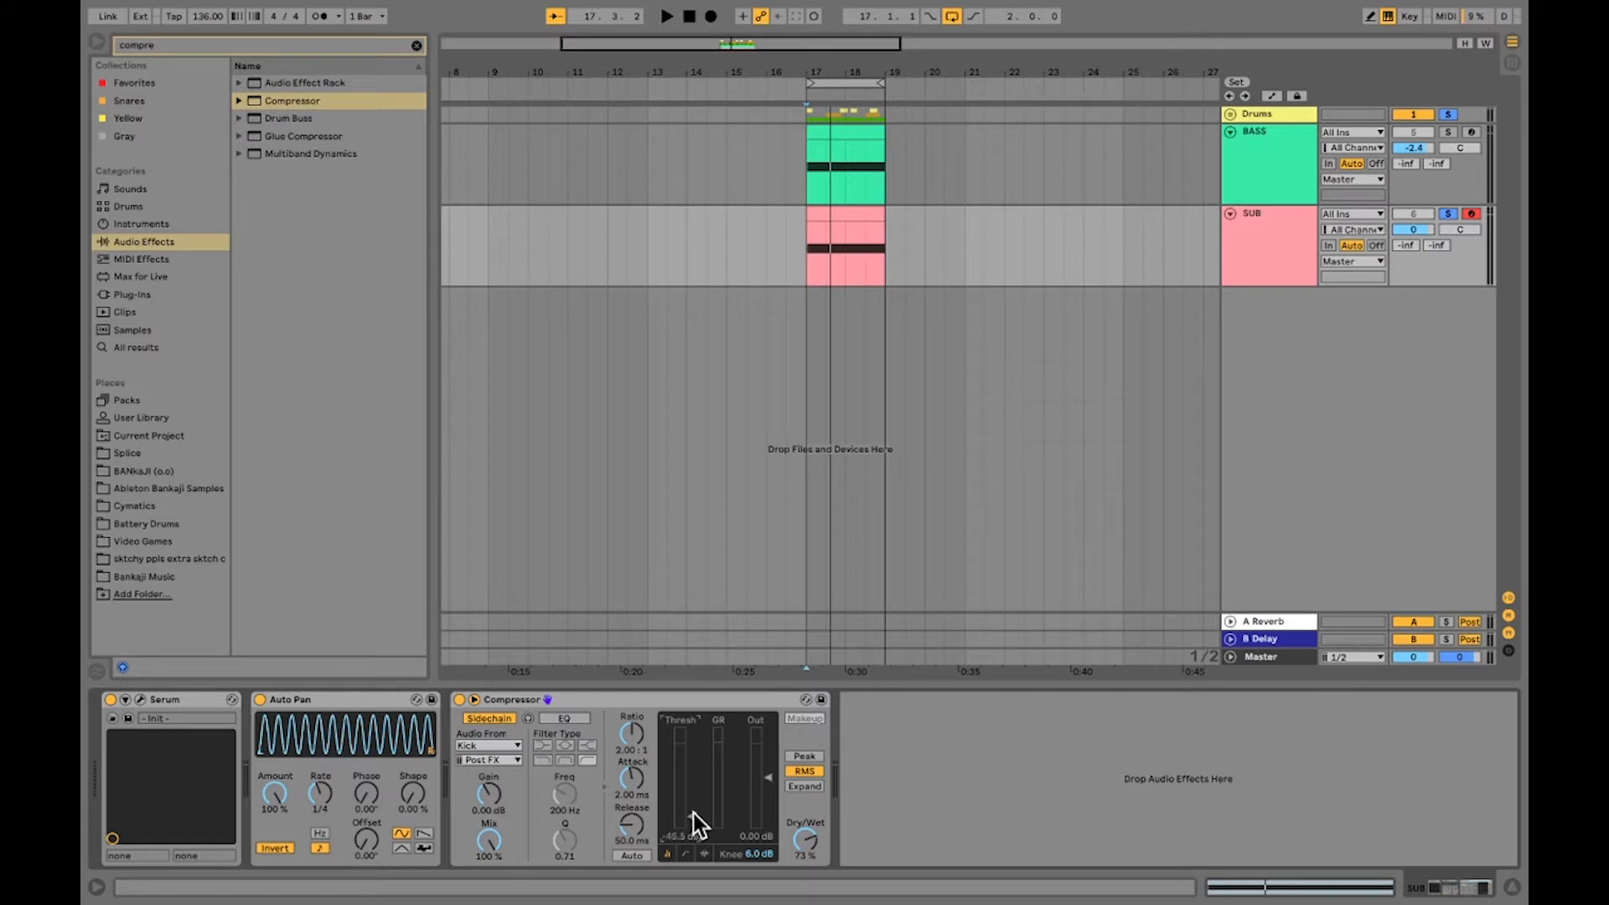
Set the SUB compressor's Dry/Wet to 76%, attack to 0.02 ms and release to 3.60 ms while auditioning the loop.
key("space")
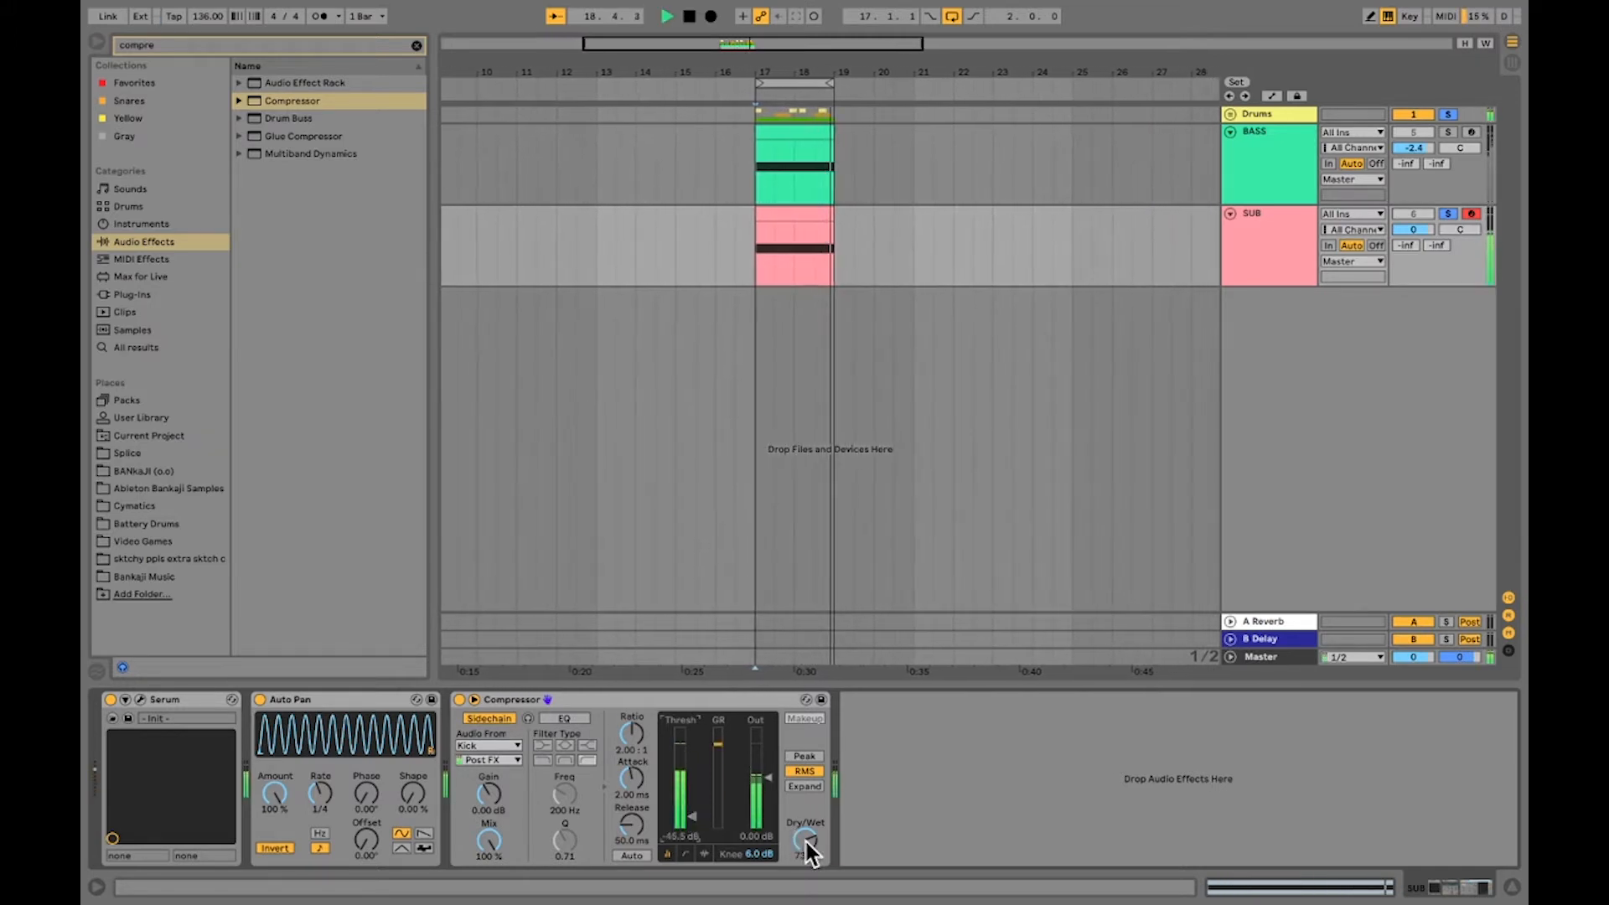
key("space")
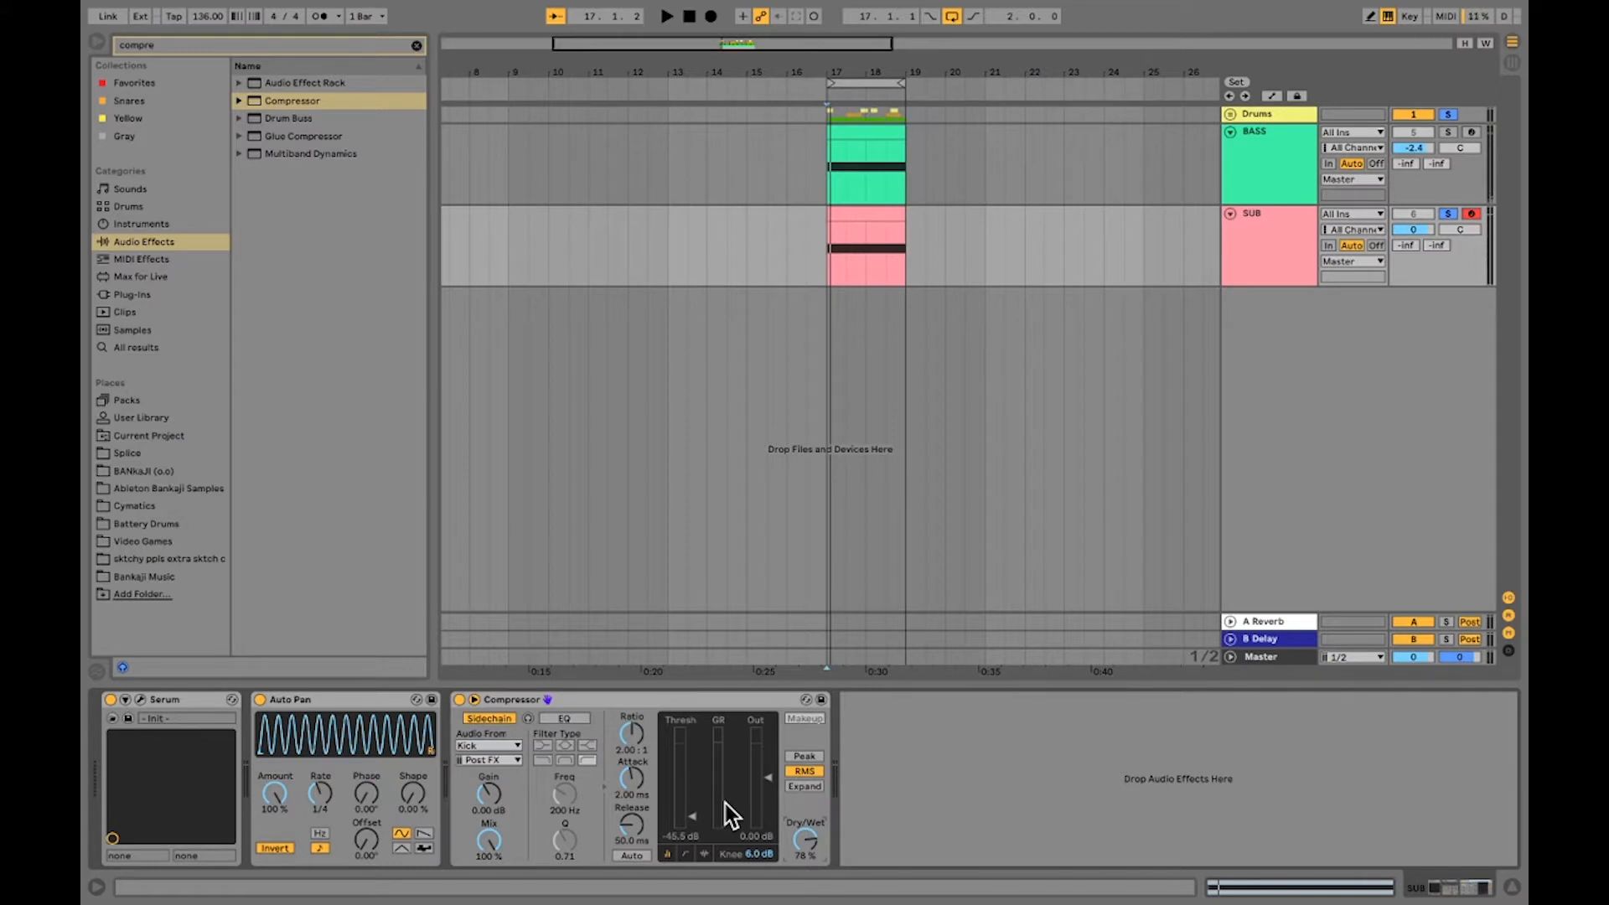
key("space")
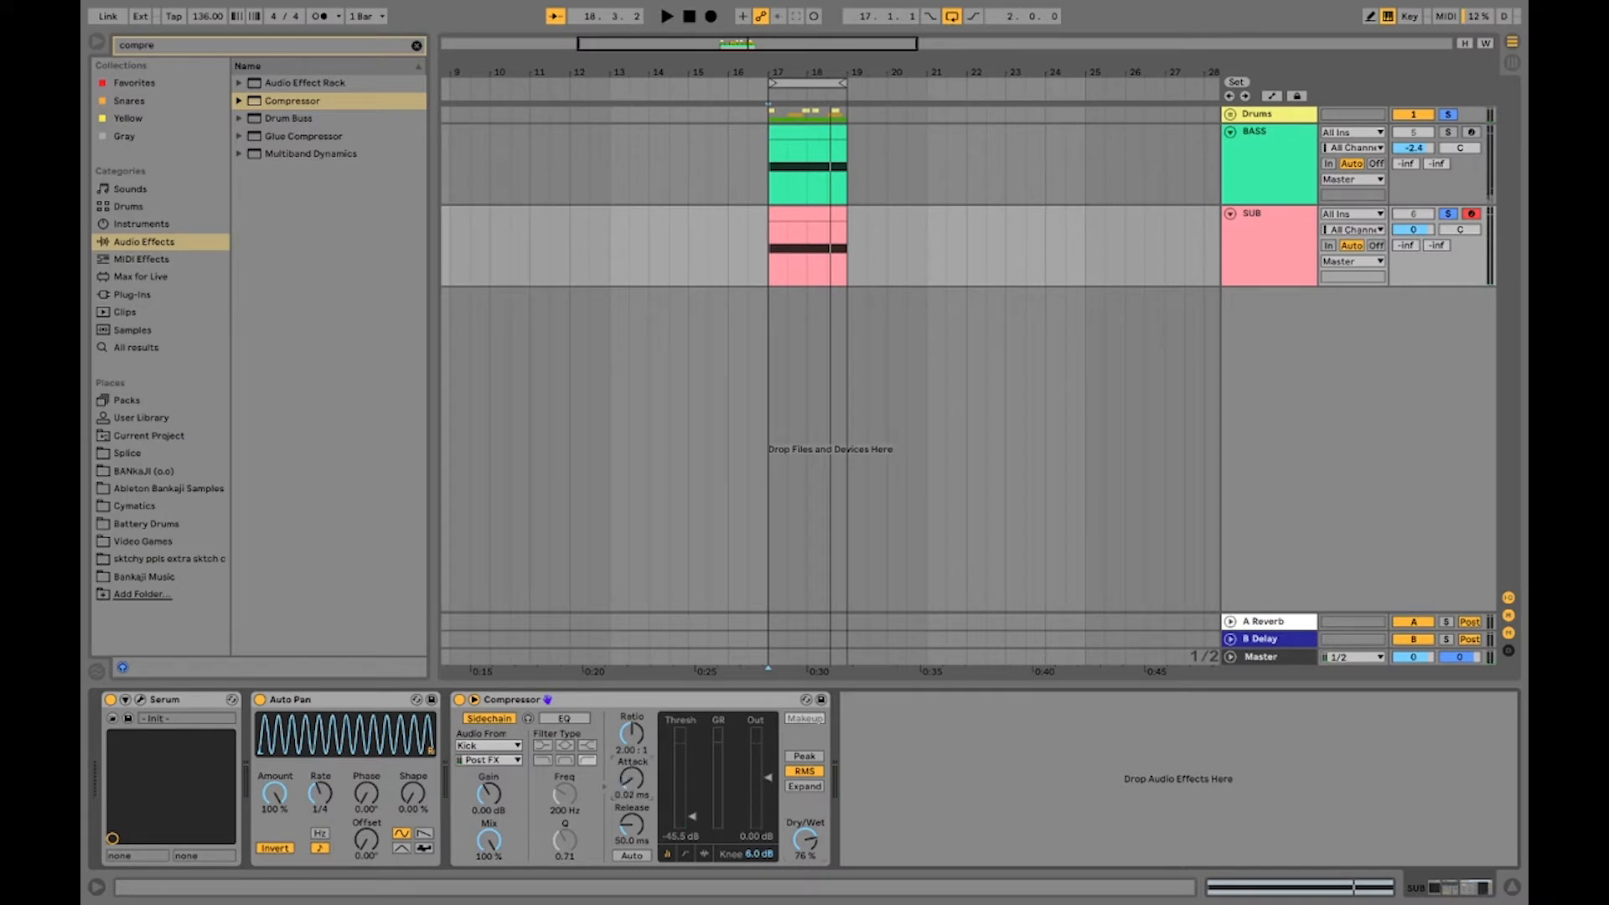
key("space")
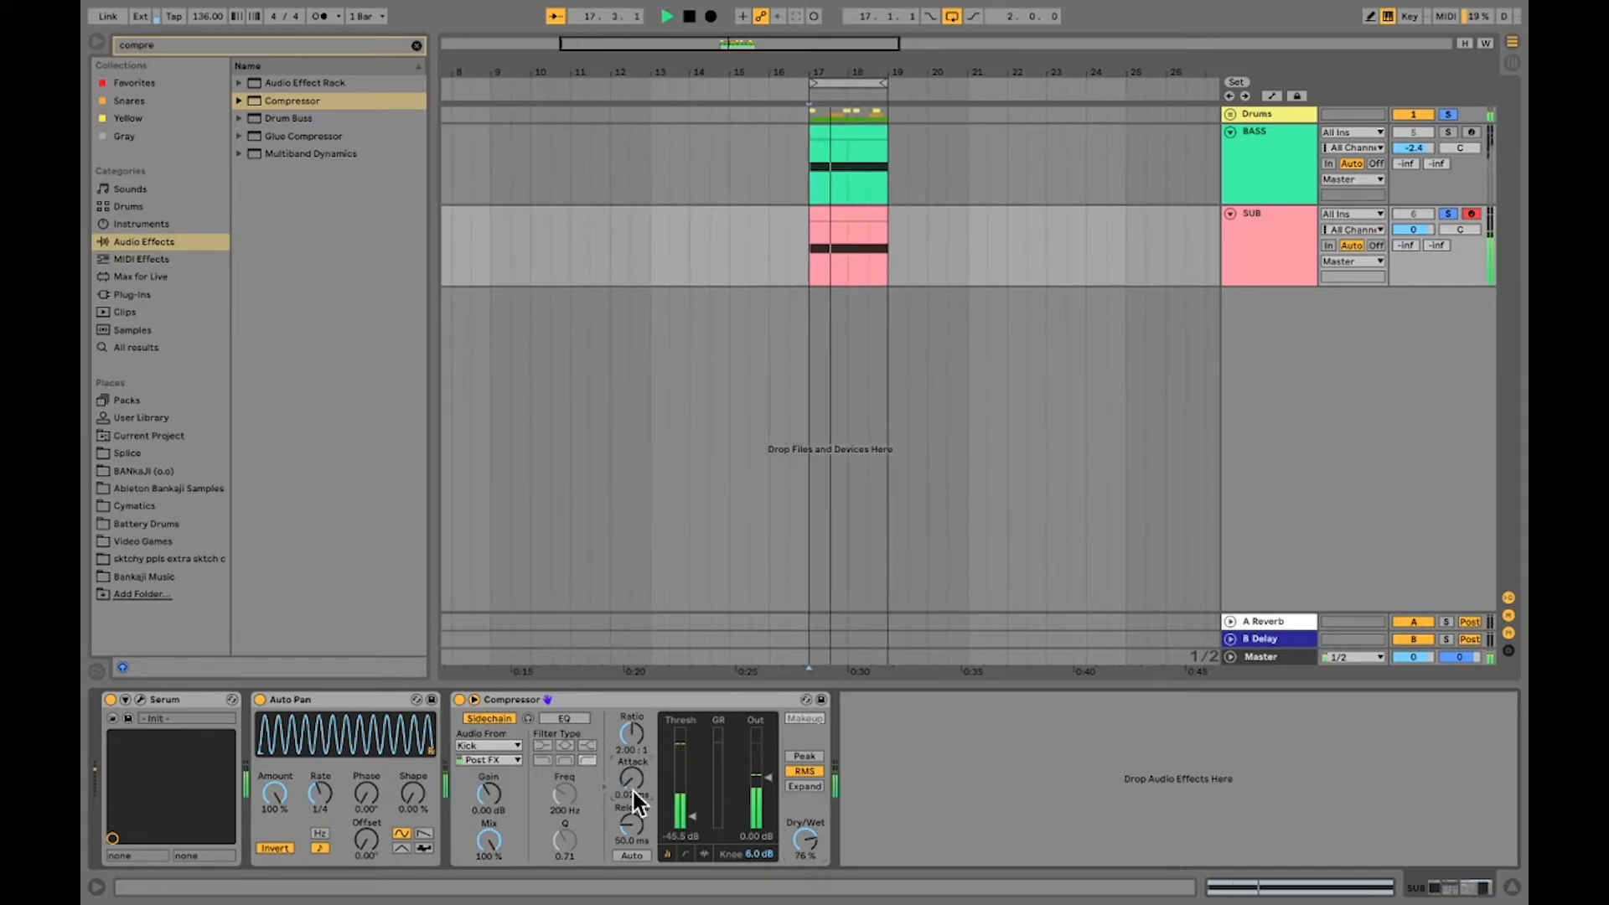
mouse_move(630, 817)
left_mouse_down()
mouse_move(630, 801)
mouse_move(630, 818)
left_mouse_up()
key("space")
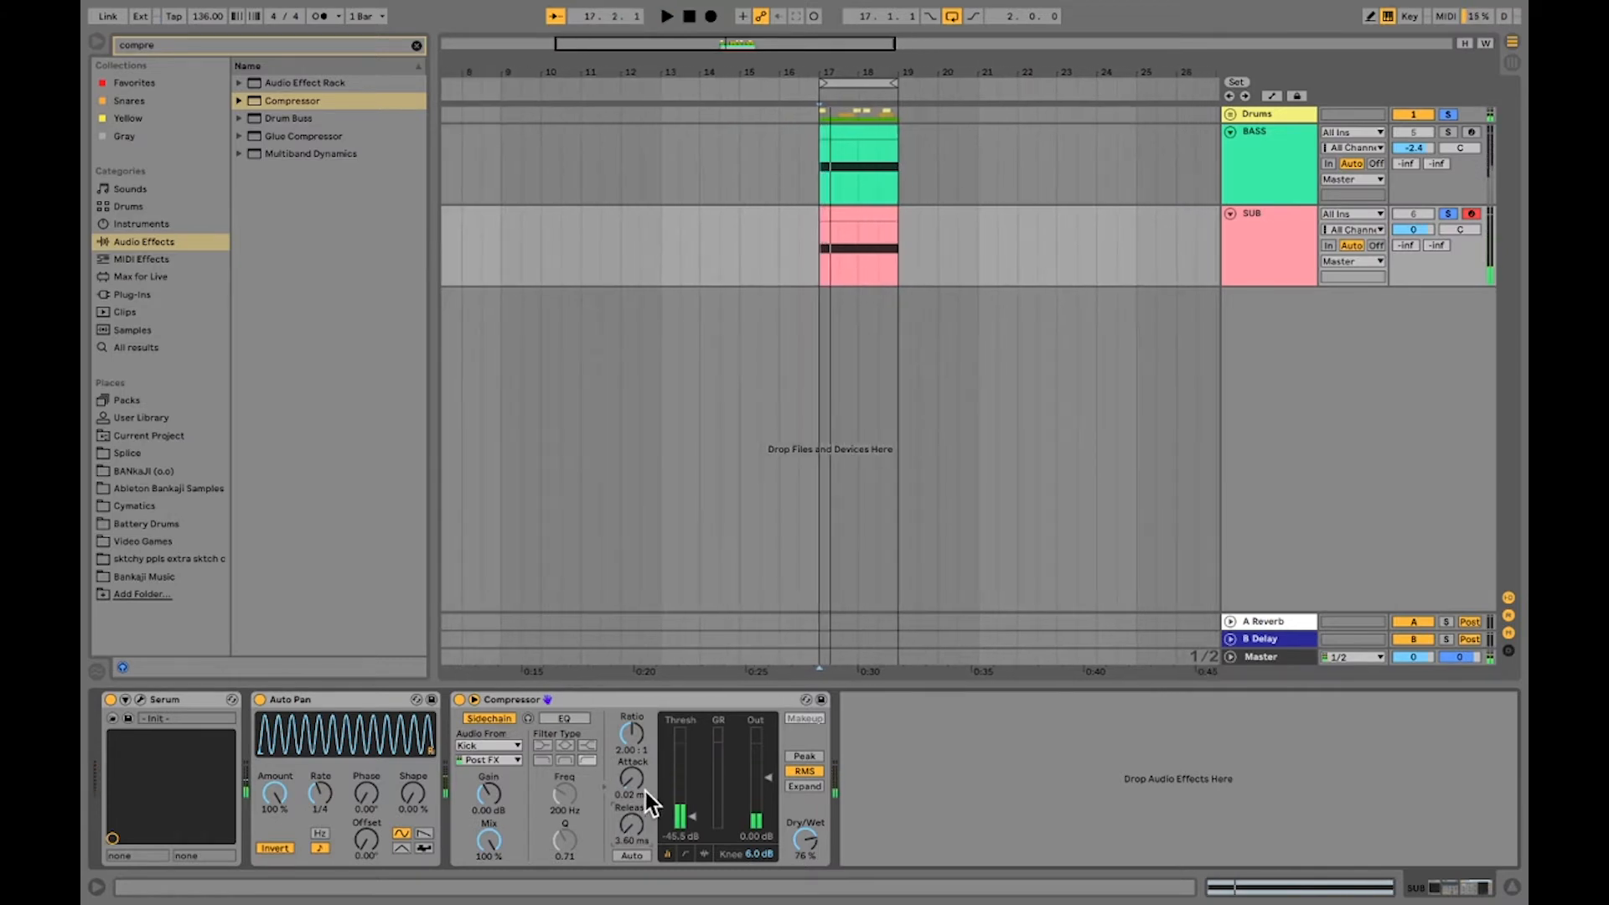
Show the BASS track's device chain and turn off the solo on the SUB track.
left_click(1254, 191)
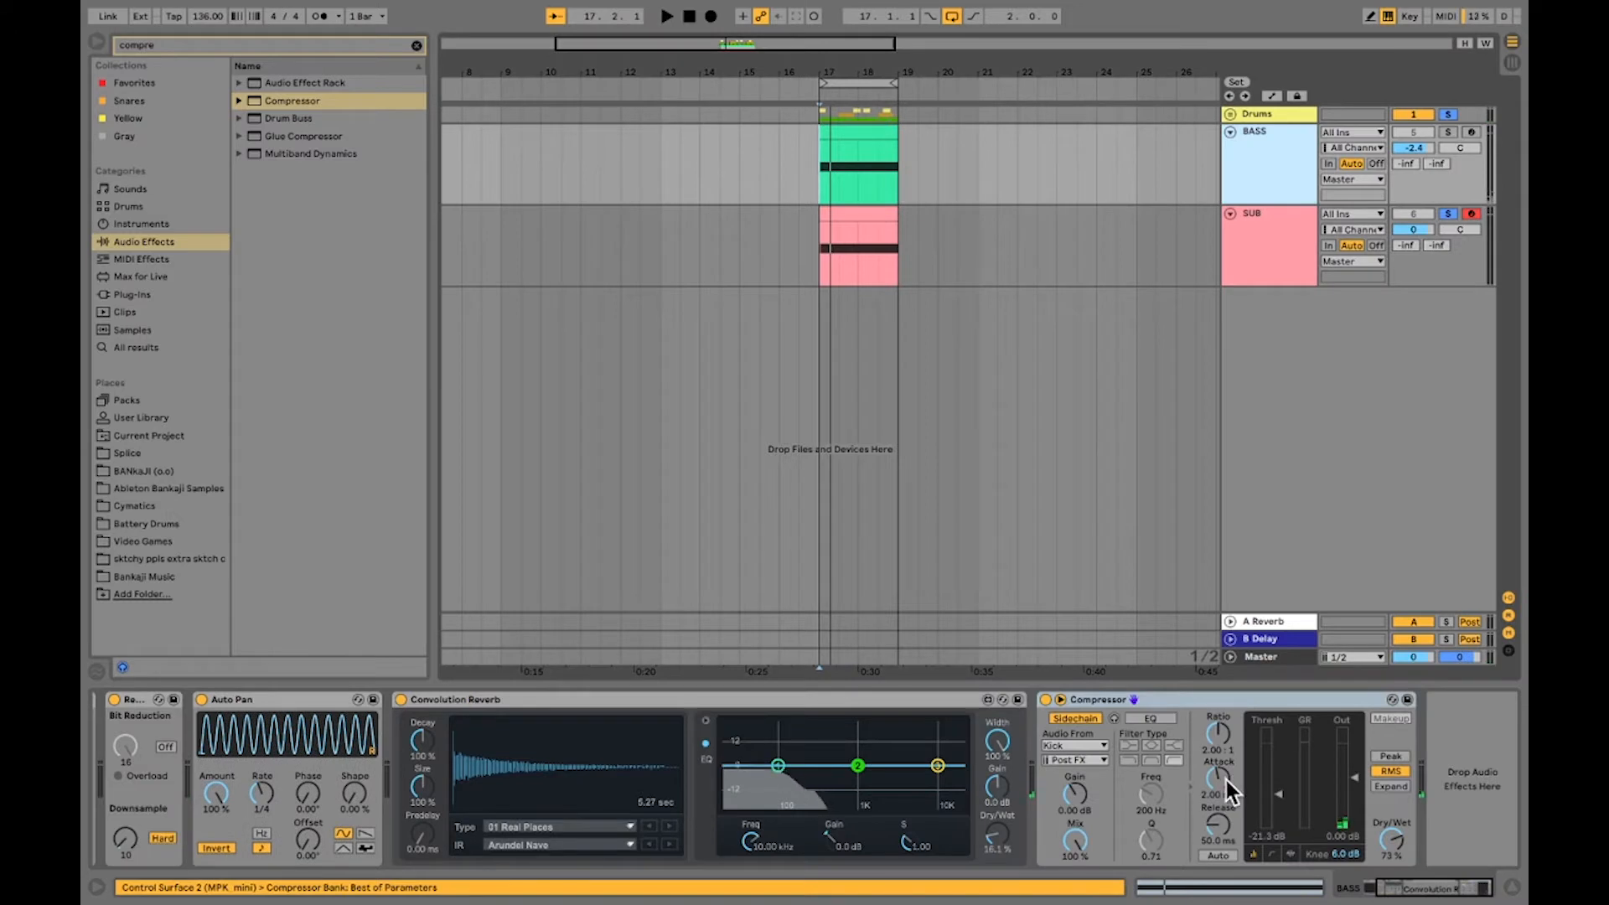
left_click(1448, 214)
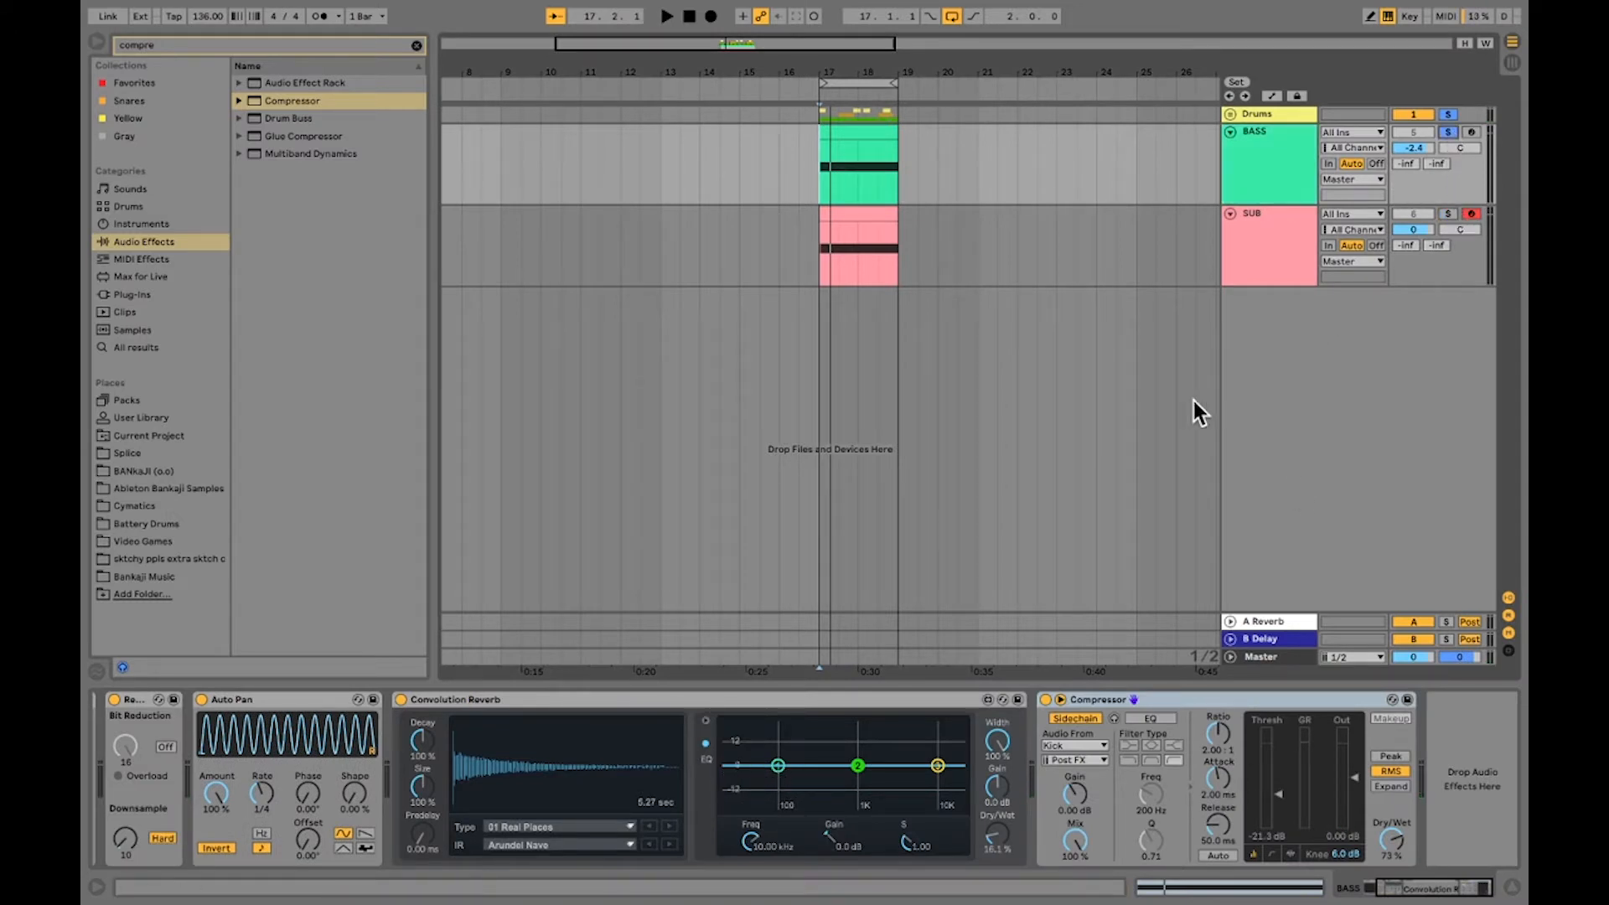
Set the BASS compressor's attack to 0.04 ms, release to 6.35 ms and threshold to -33.1 dB while auditioning the loop.
key("space")
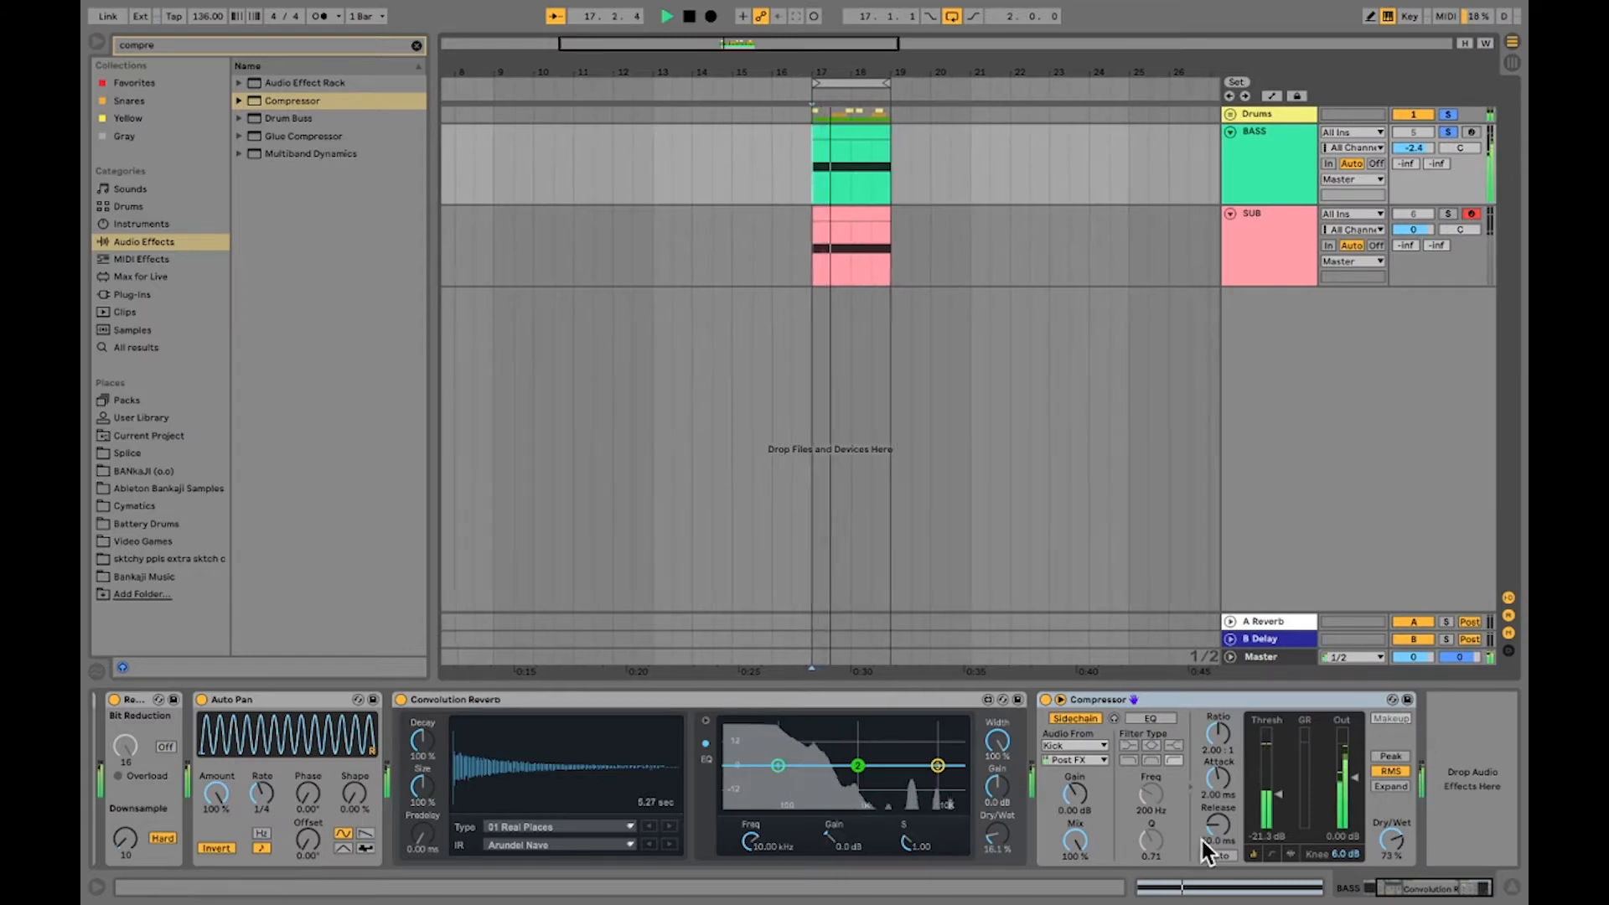
key("space")
left_click_drag(1220, 779, 1279, 809)
key("space")
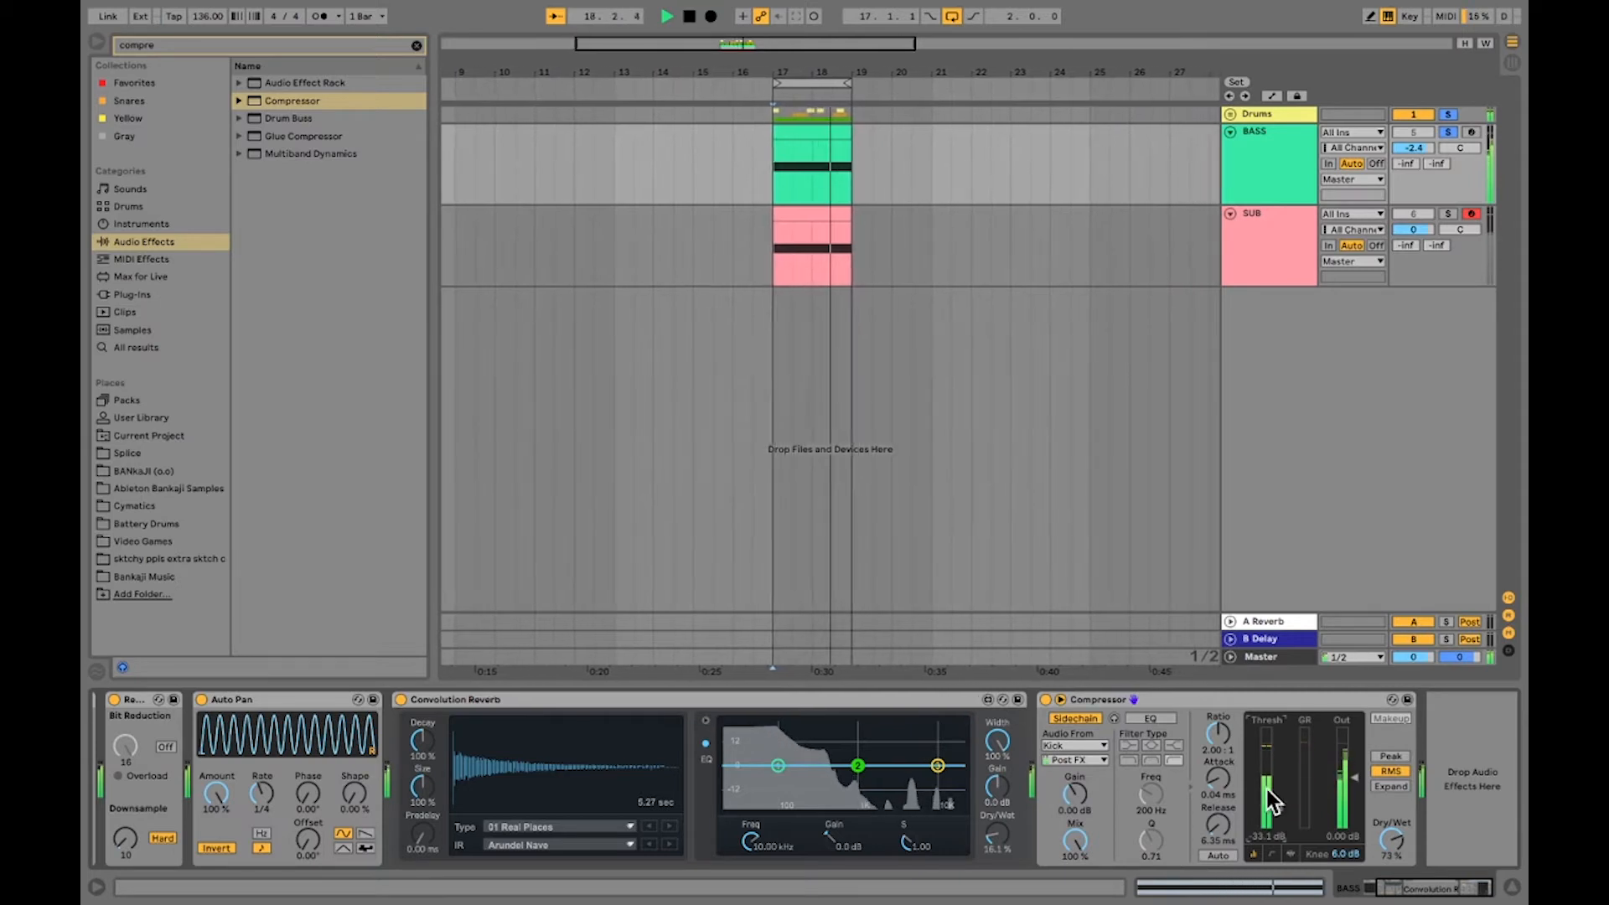
key("space")
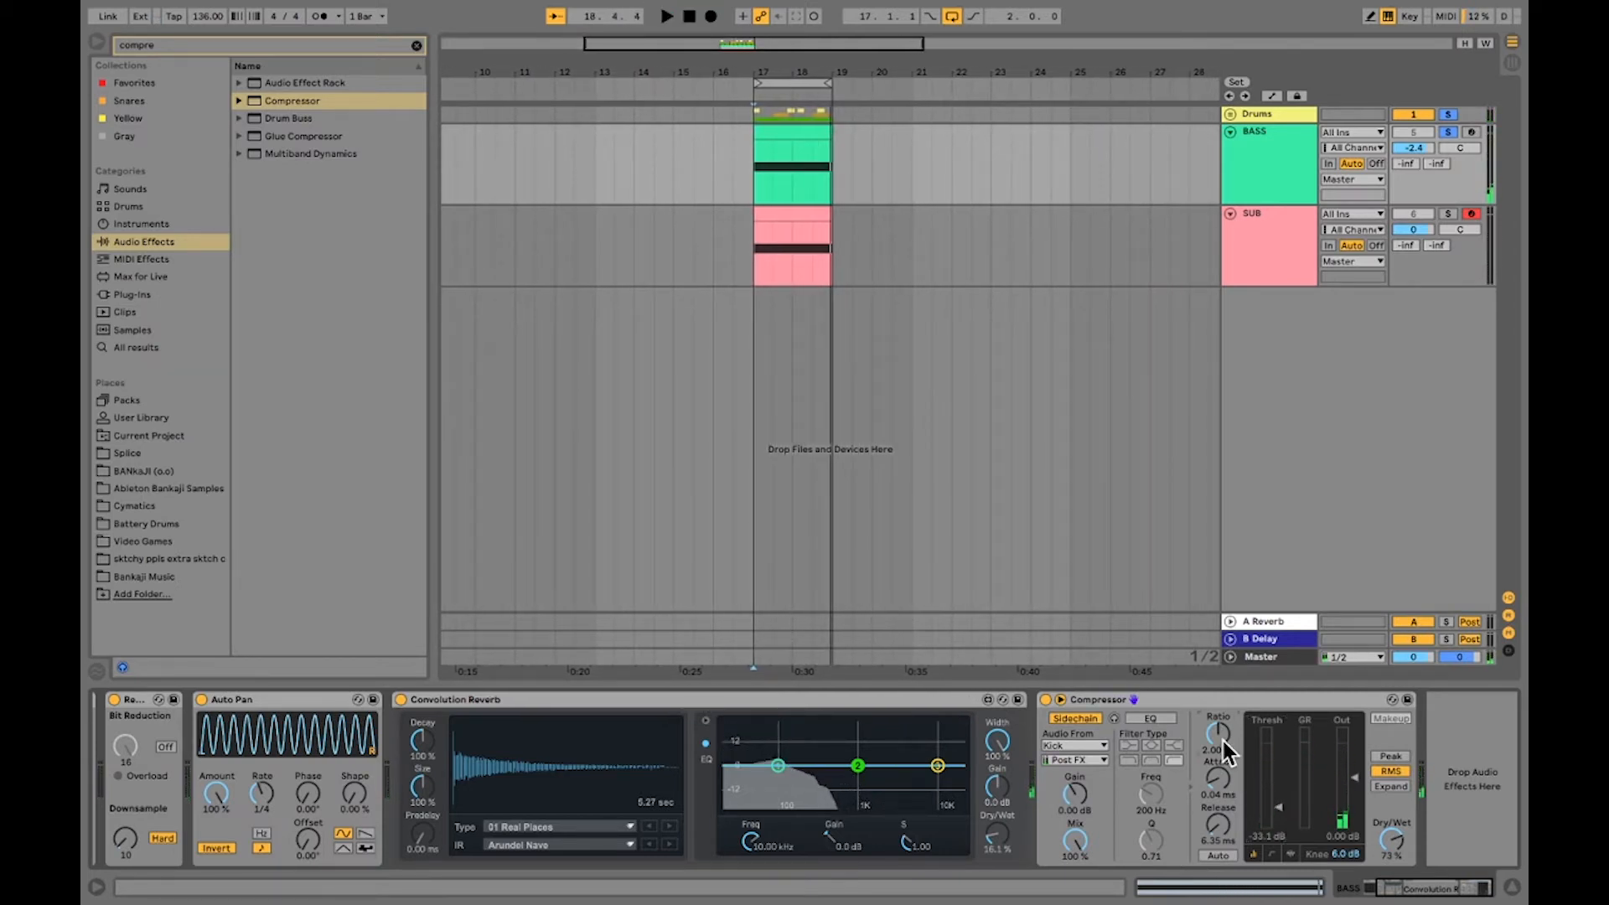
Set the BASS compressor's ratio to 4:1 and play the loop to check the ducking.
left_click_drag(1224, 741, 1223, 727)
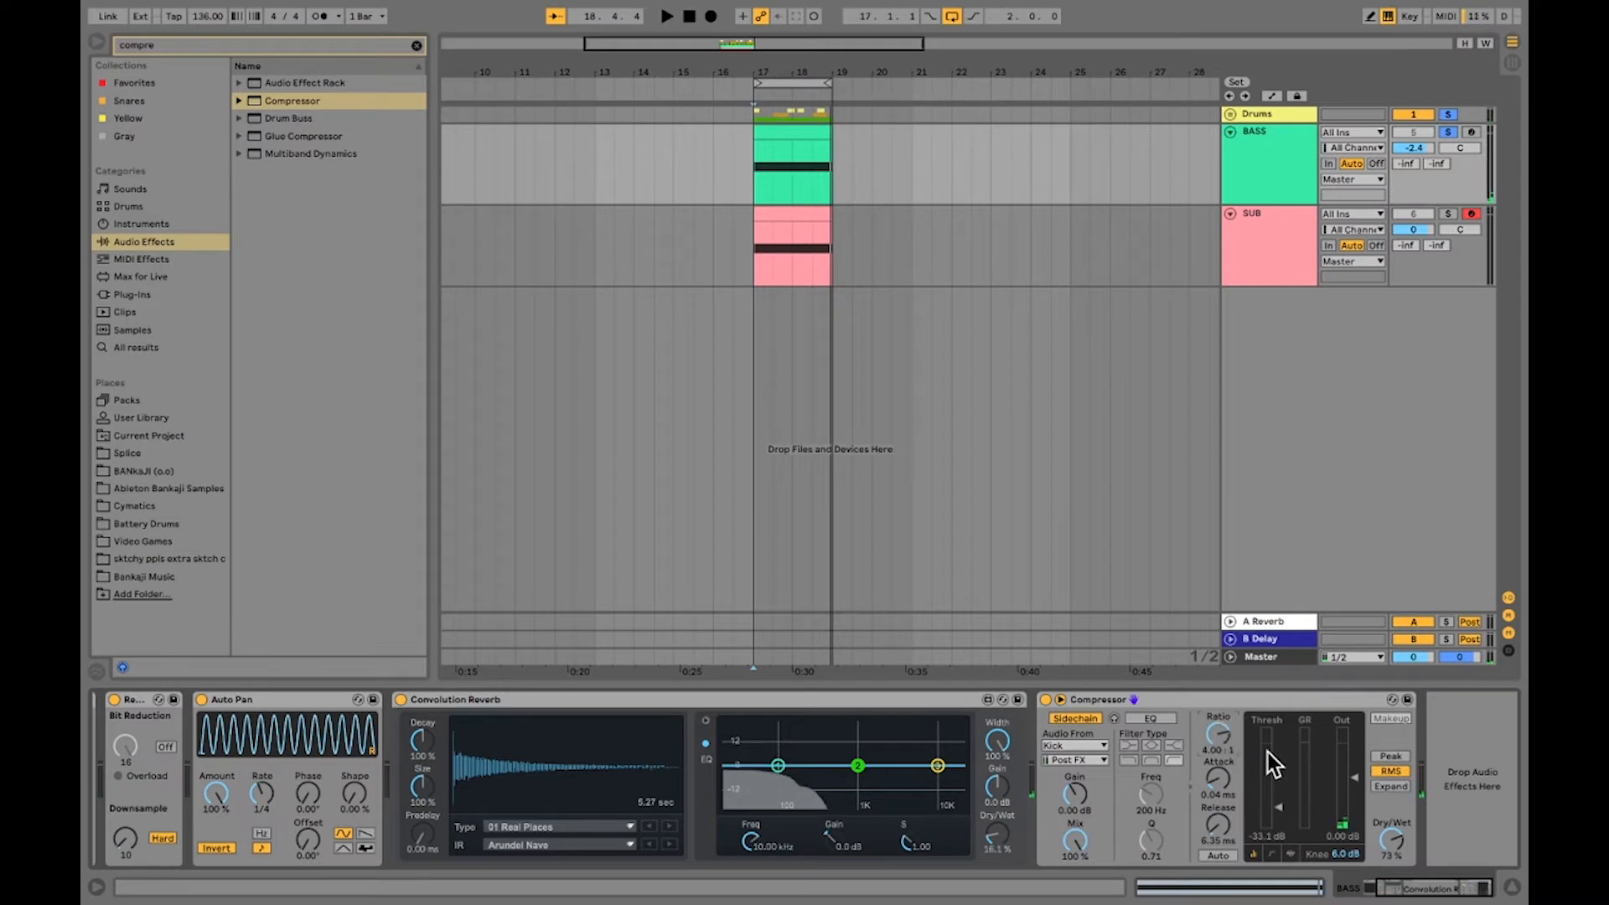
key("space")
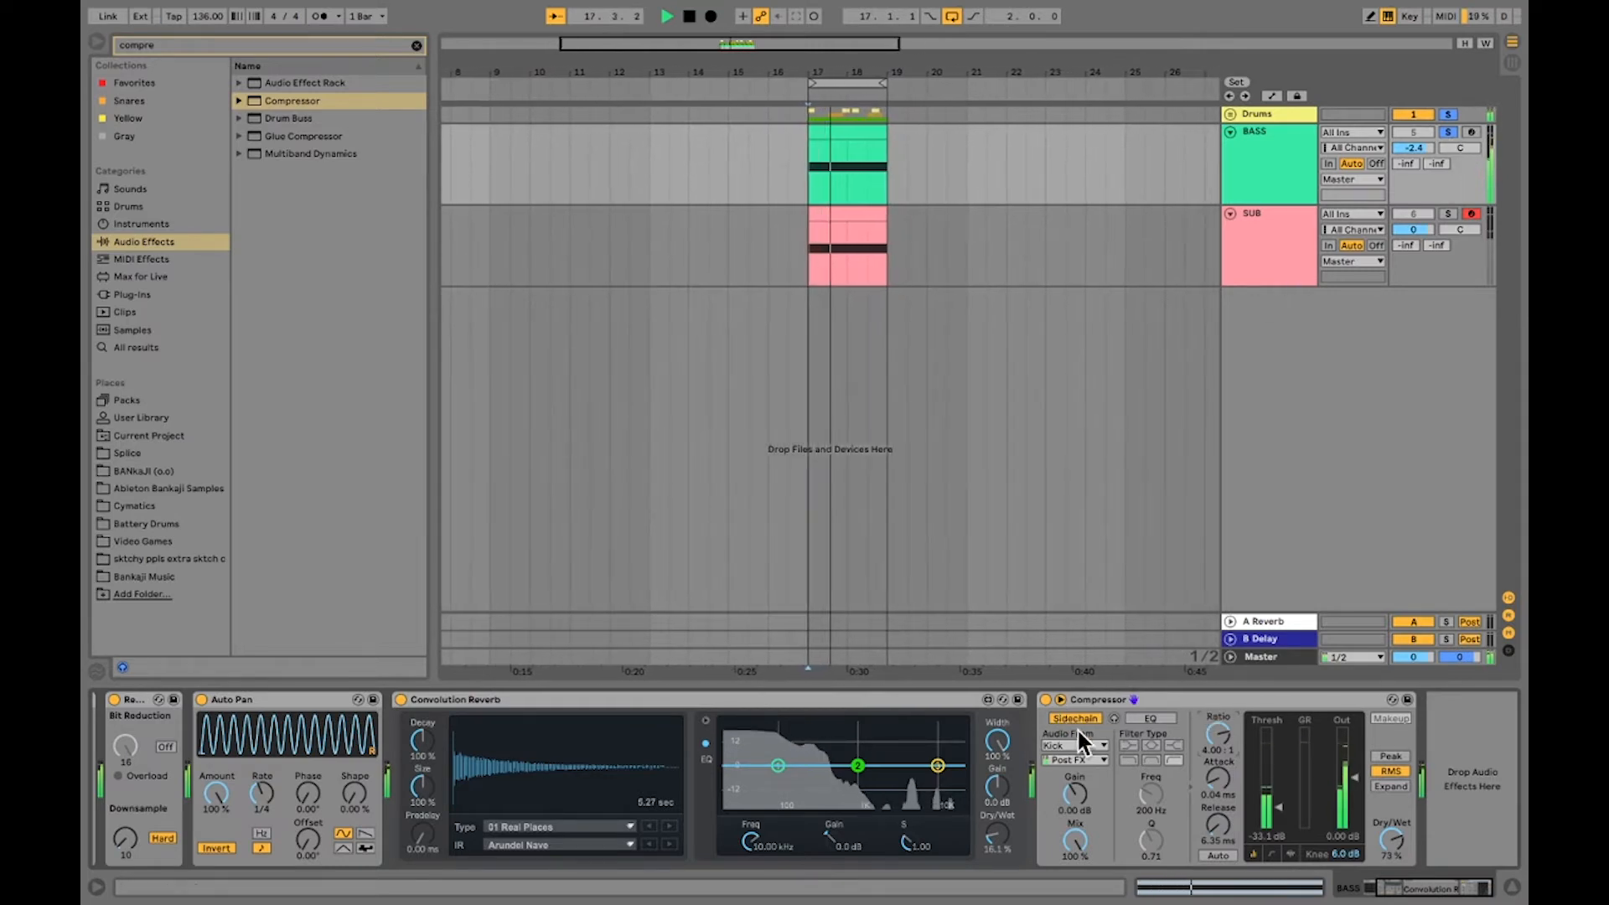
key("space")
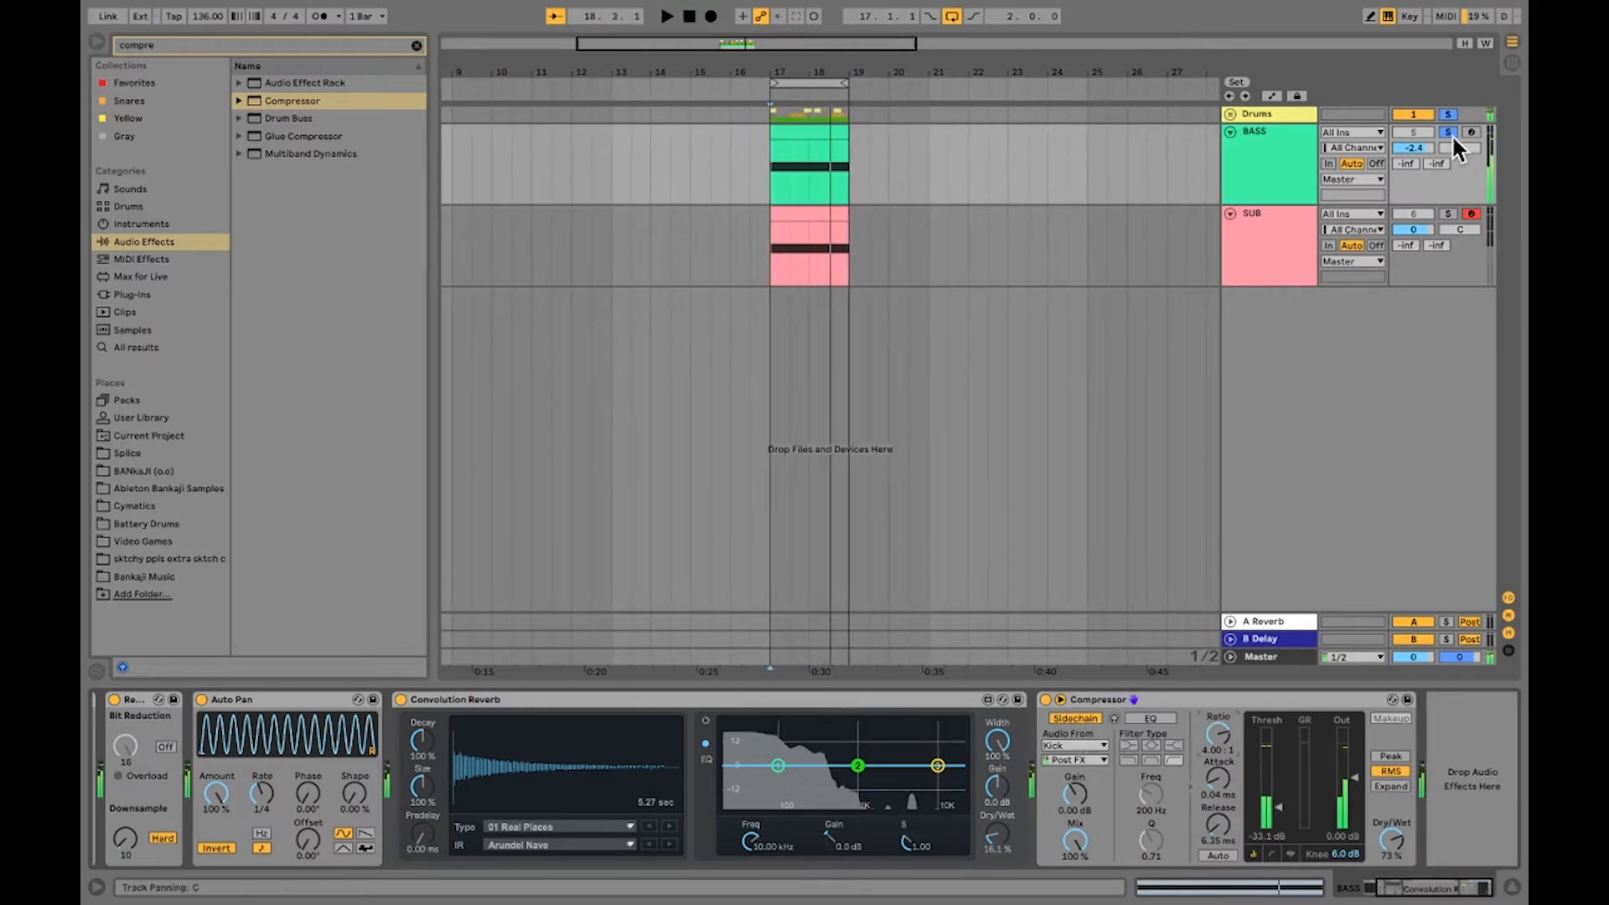
Solo SUB in place of BASS and set the SUB compressor's ratio to 4:1.
left_click(1447, 213)
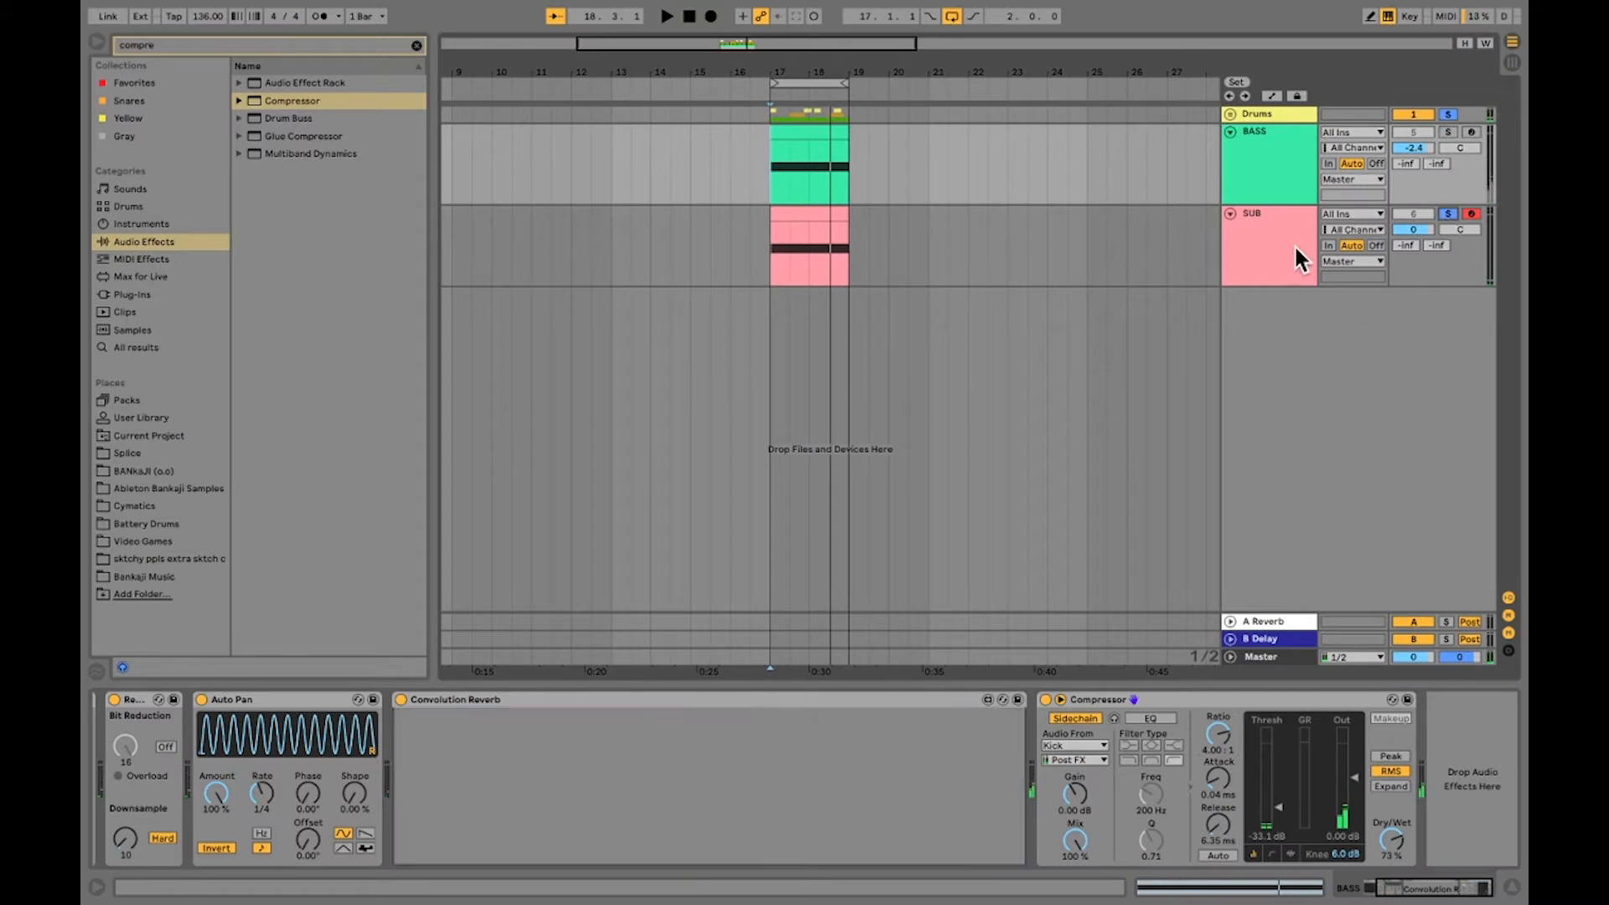
left_click(1293, 244)
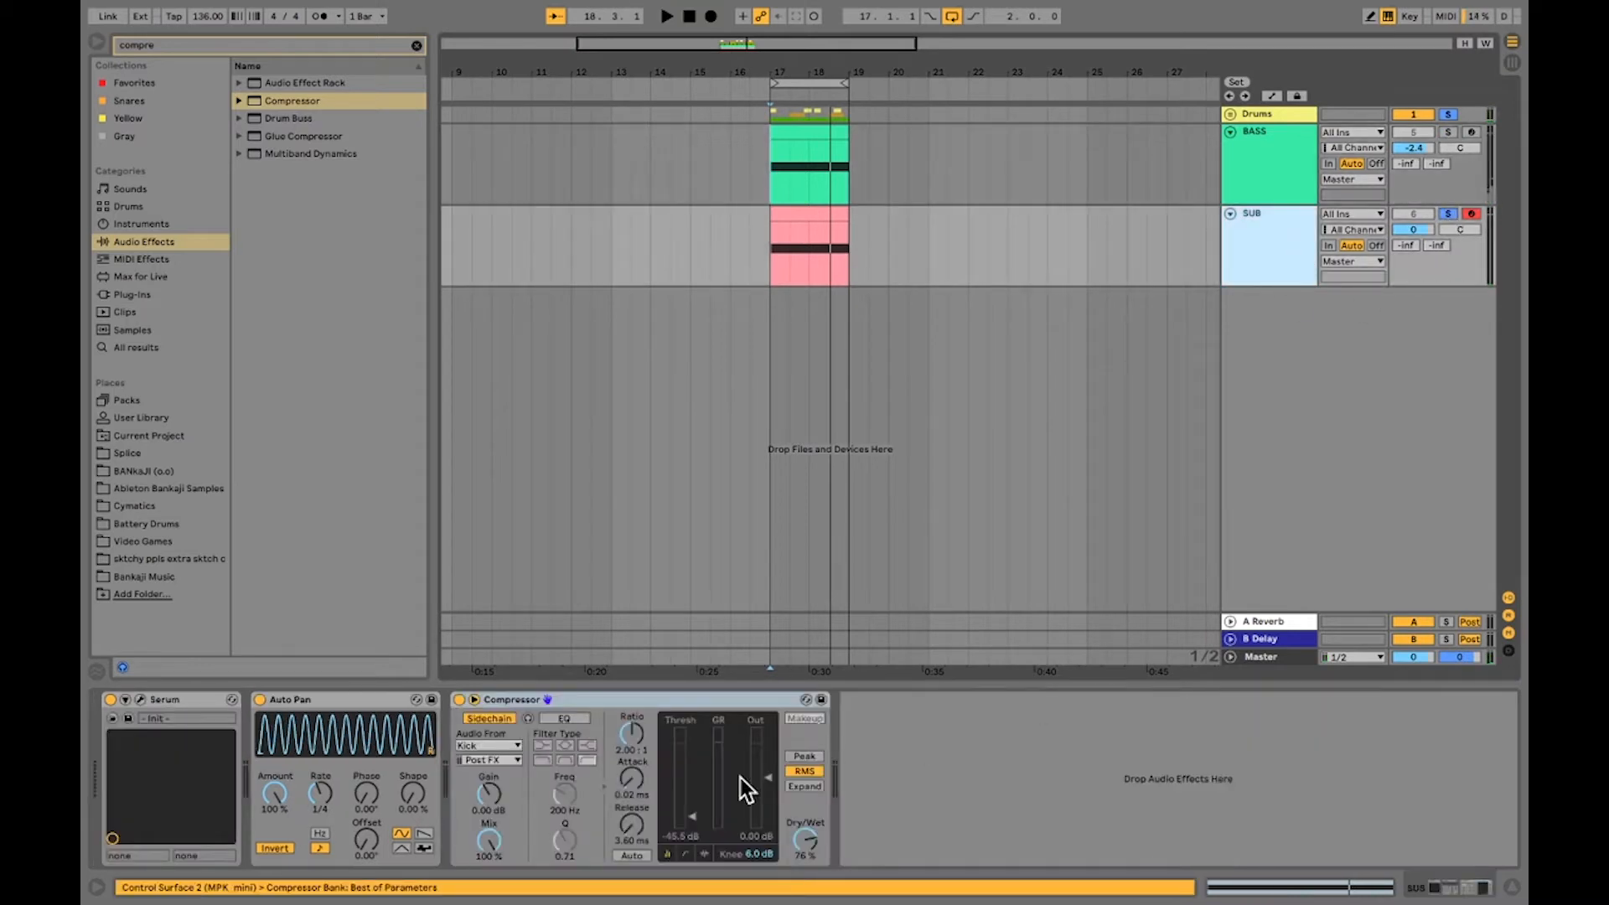
left_click(633, 735)
type("4")
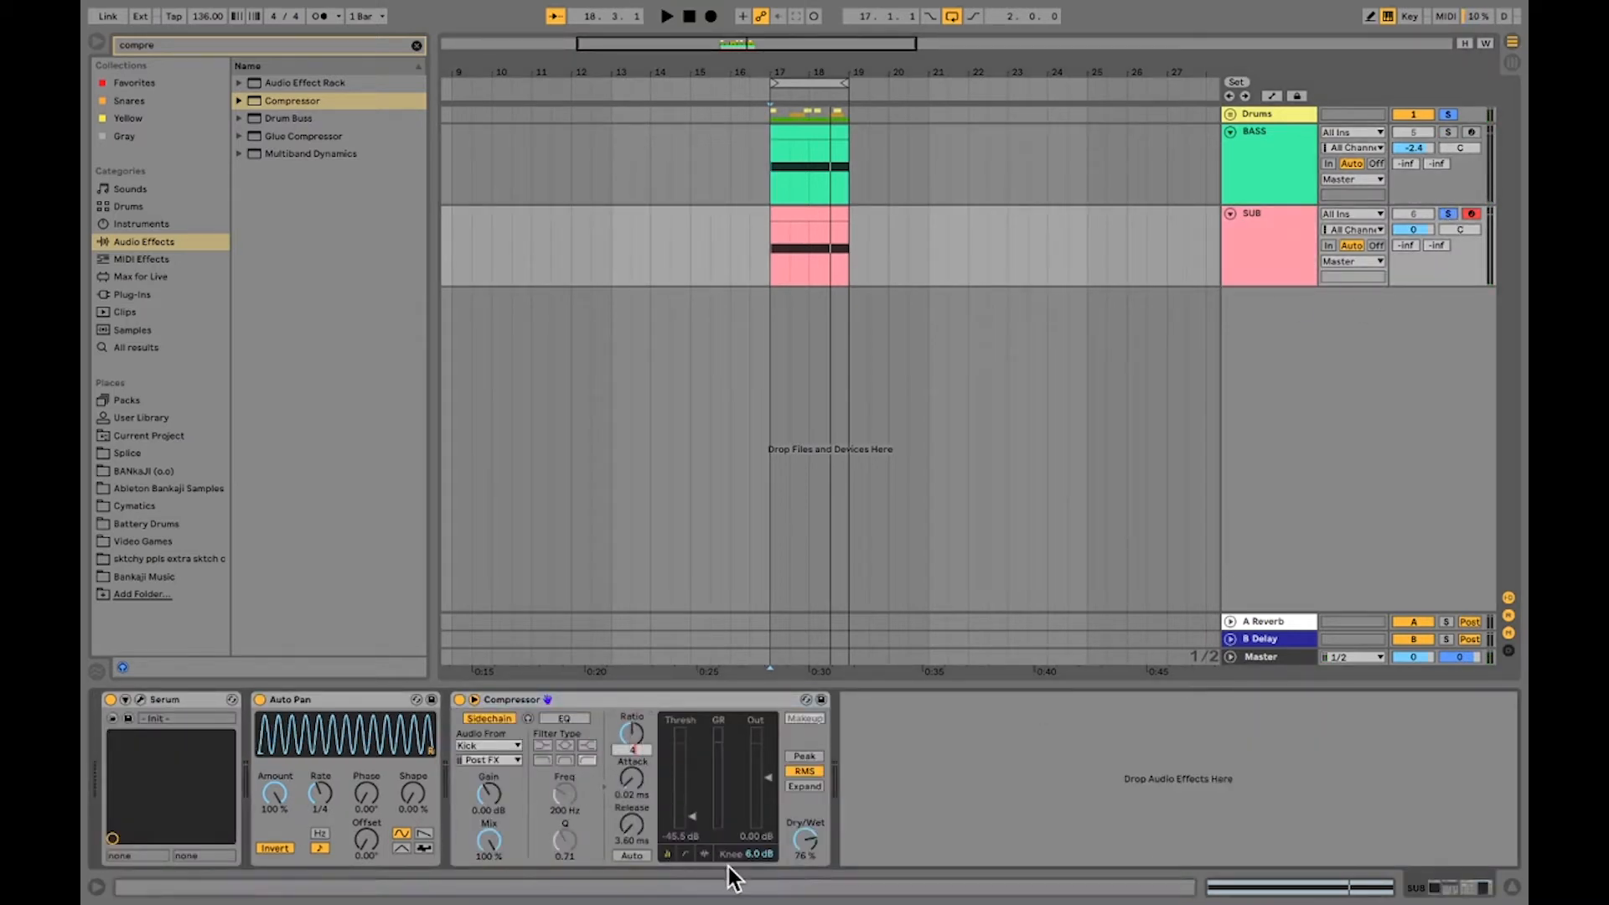
key("Return")
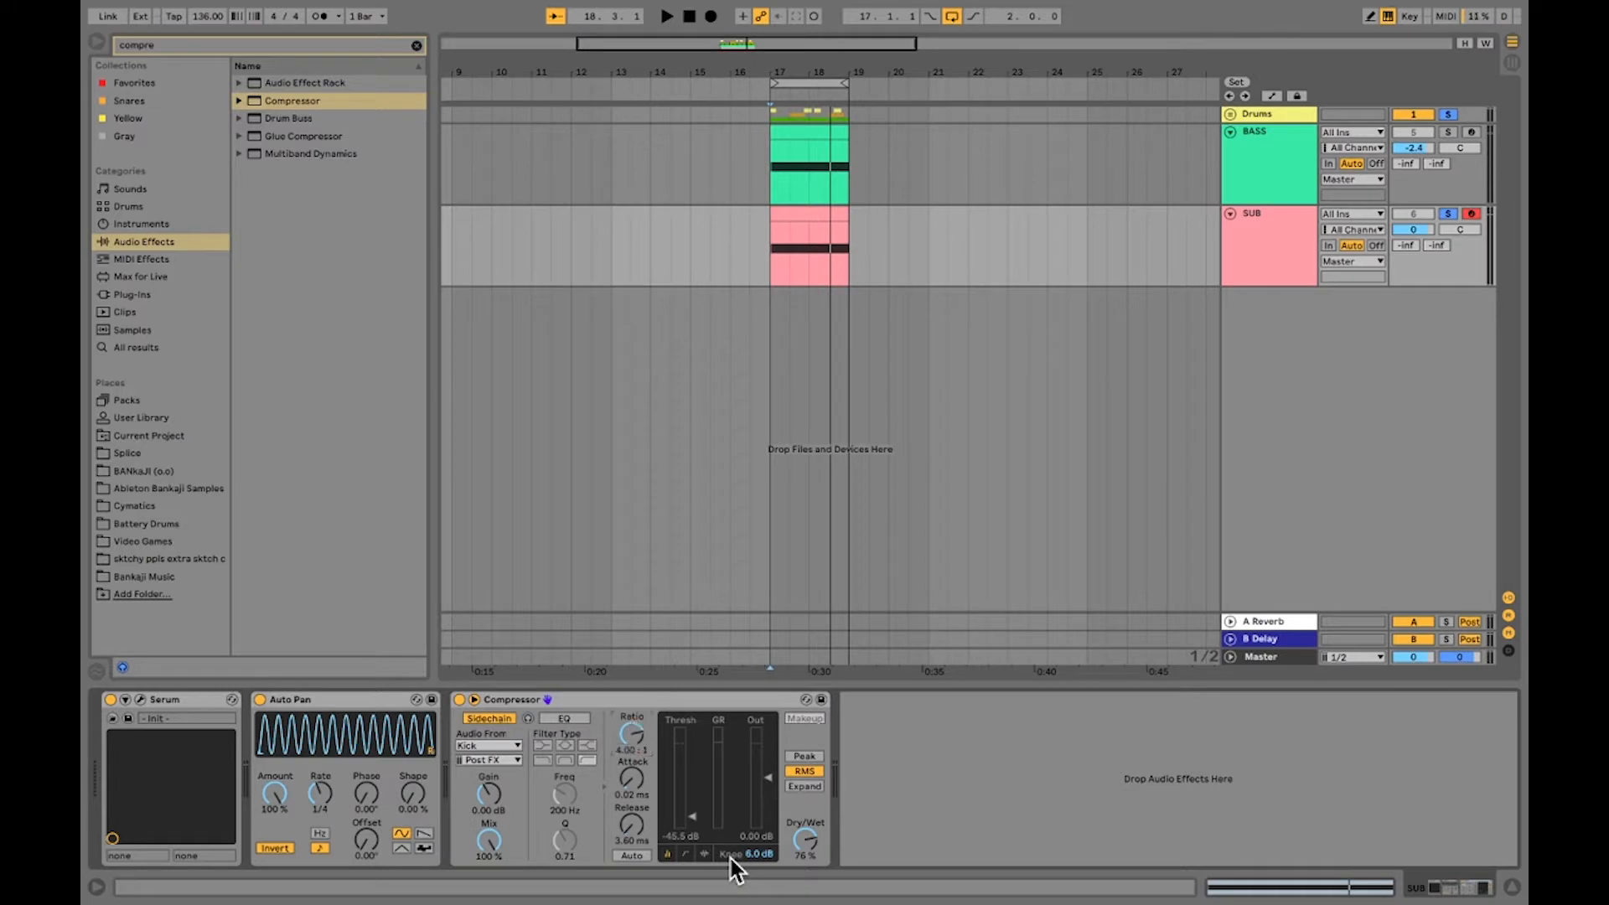
Audition the loop with SUB and Drums soloed, and again with all tracks unsoloed.
left_click(779, 272)
key("space")
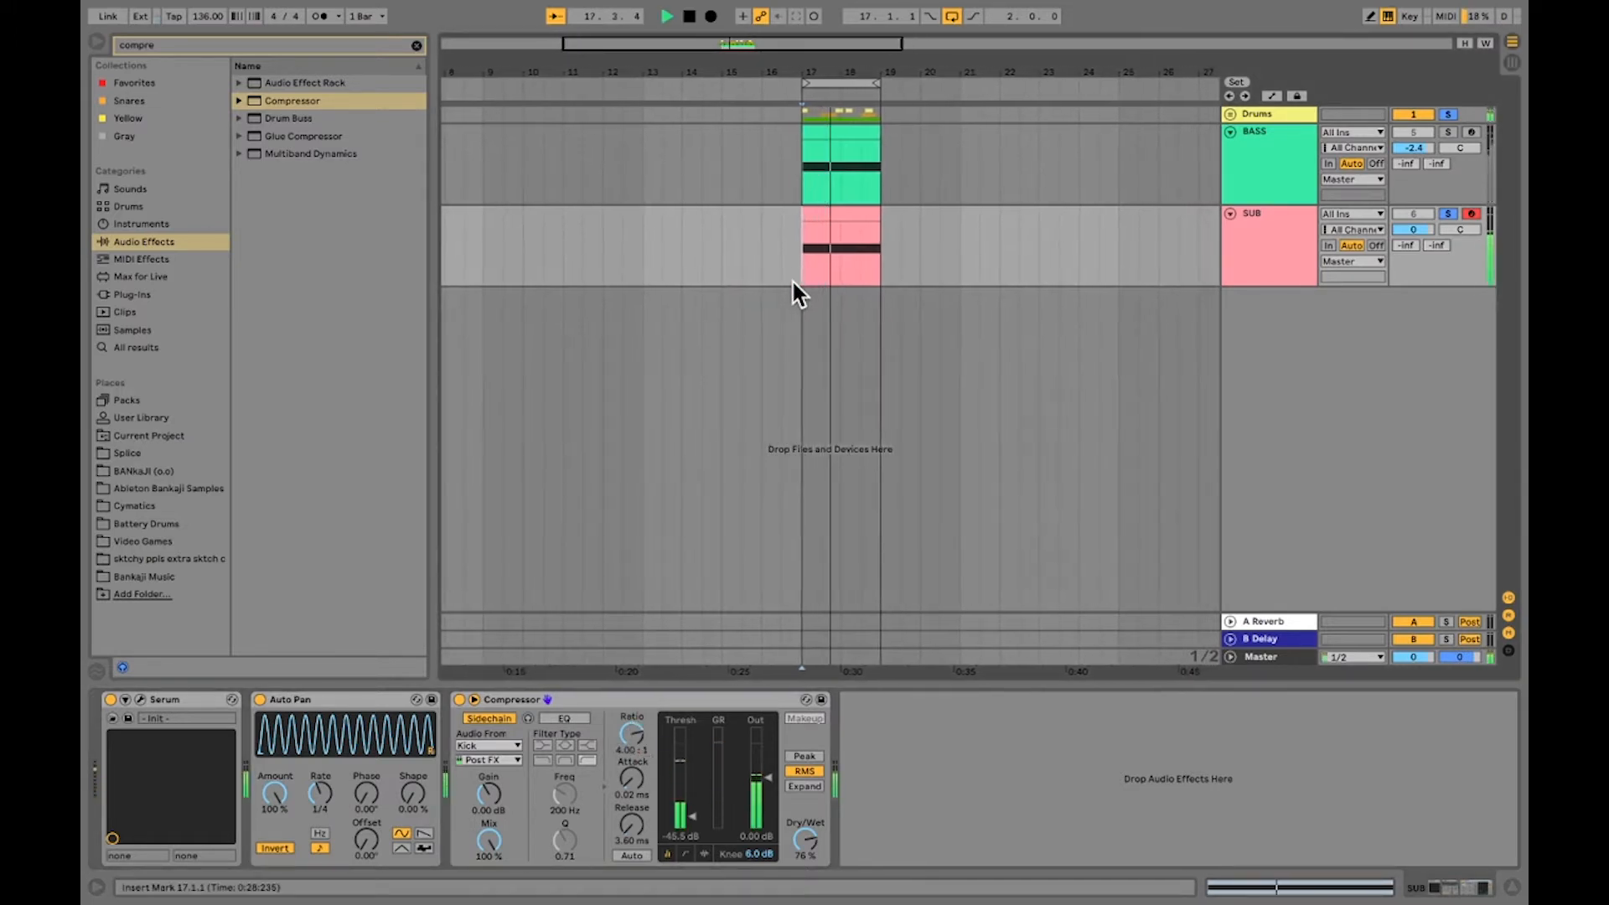
key("space")
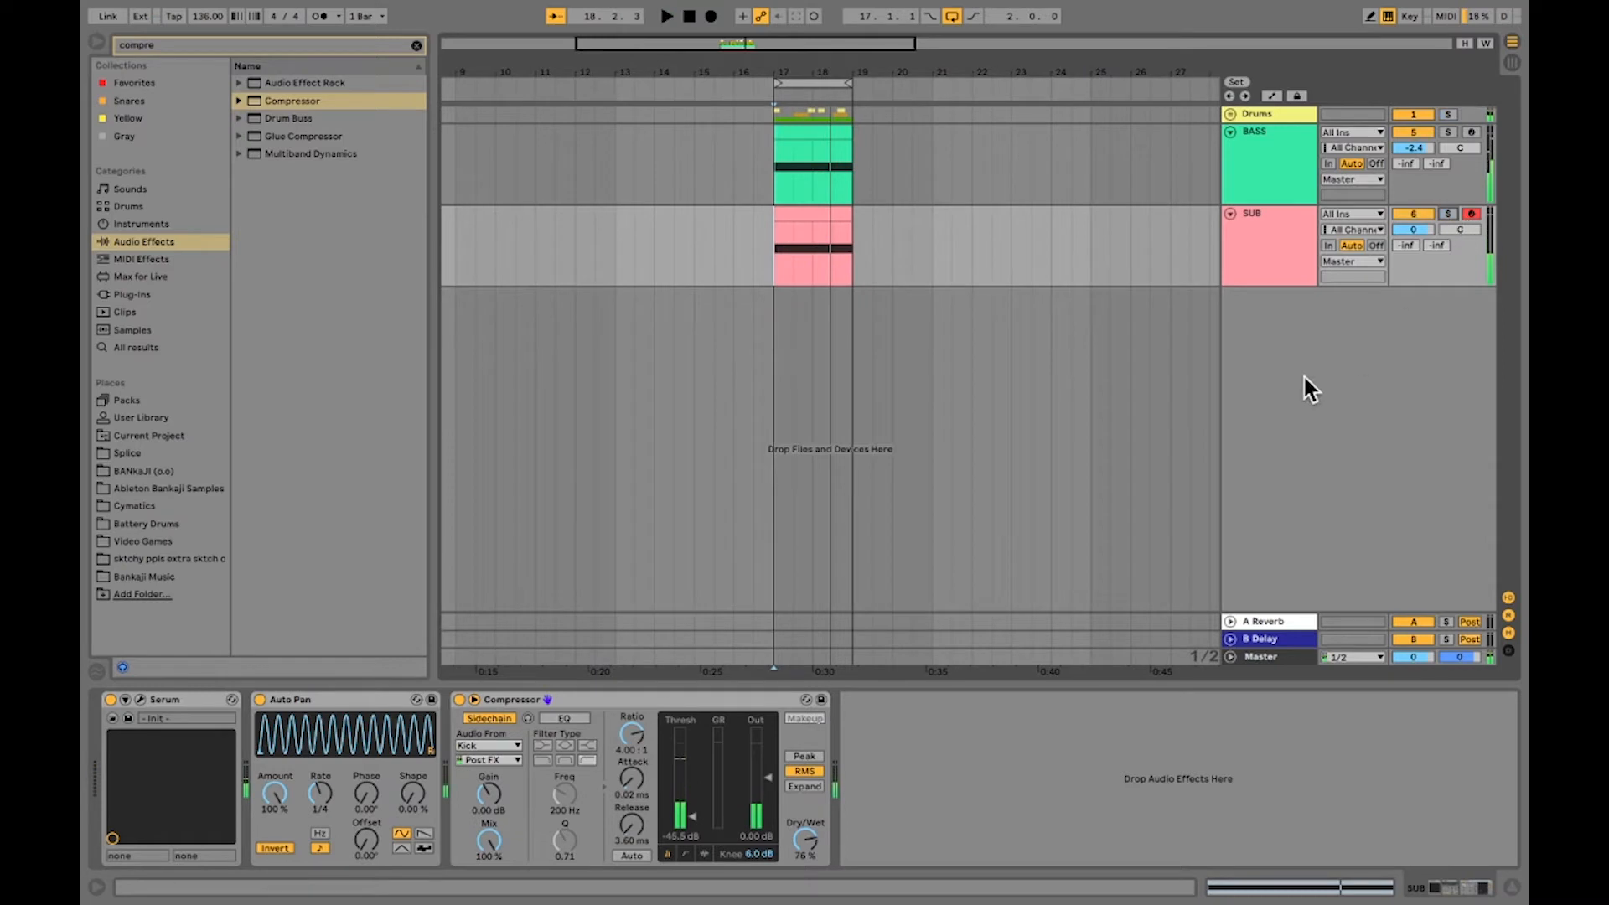
key("space")
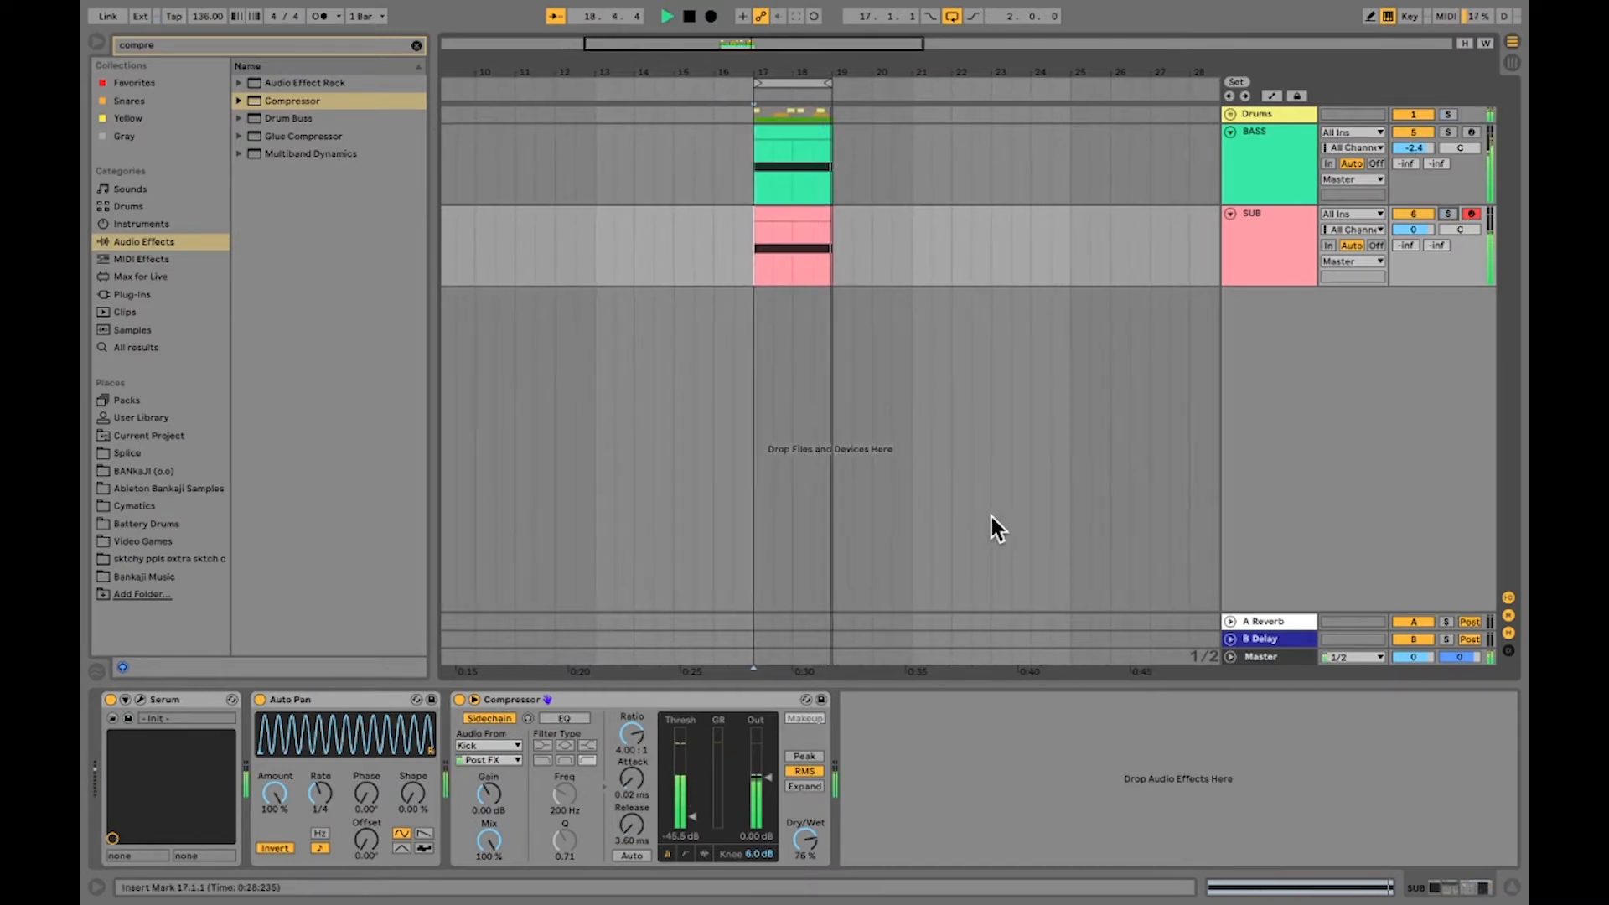
key("space")
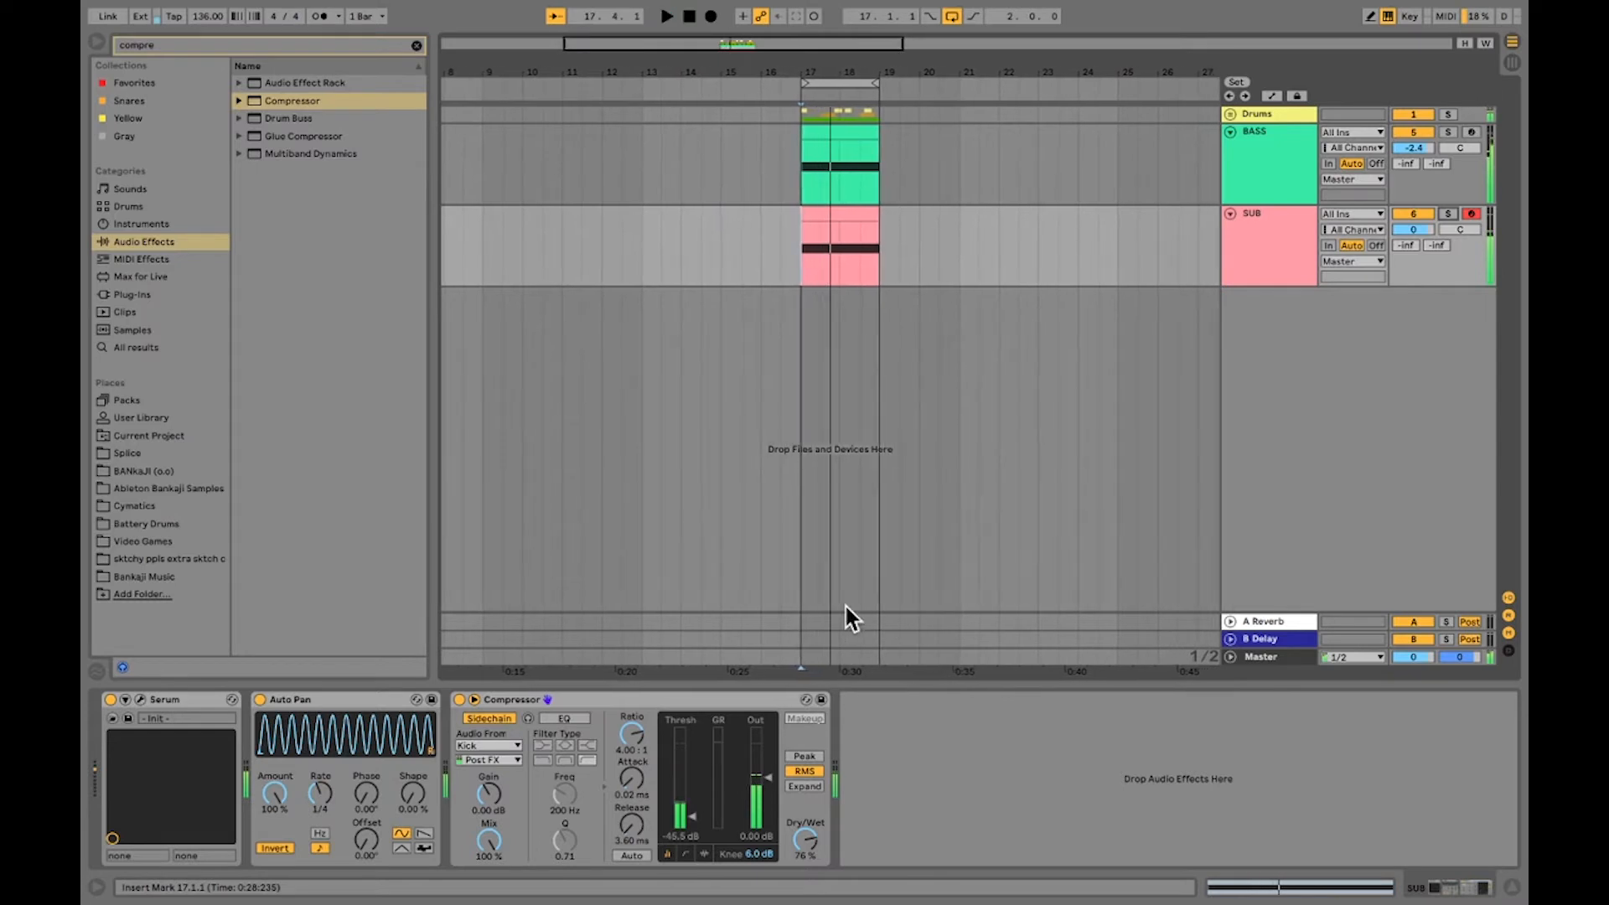
Rename the compressor on SUB "Kick com" and the one on BASS "Kick Compressor".
left_click(511, 697)
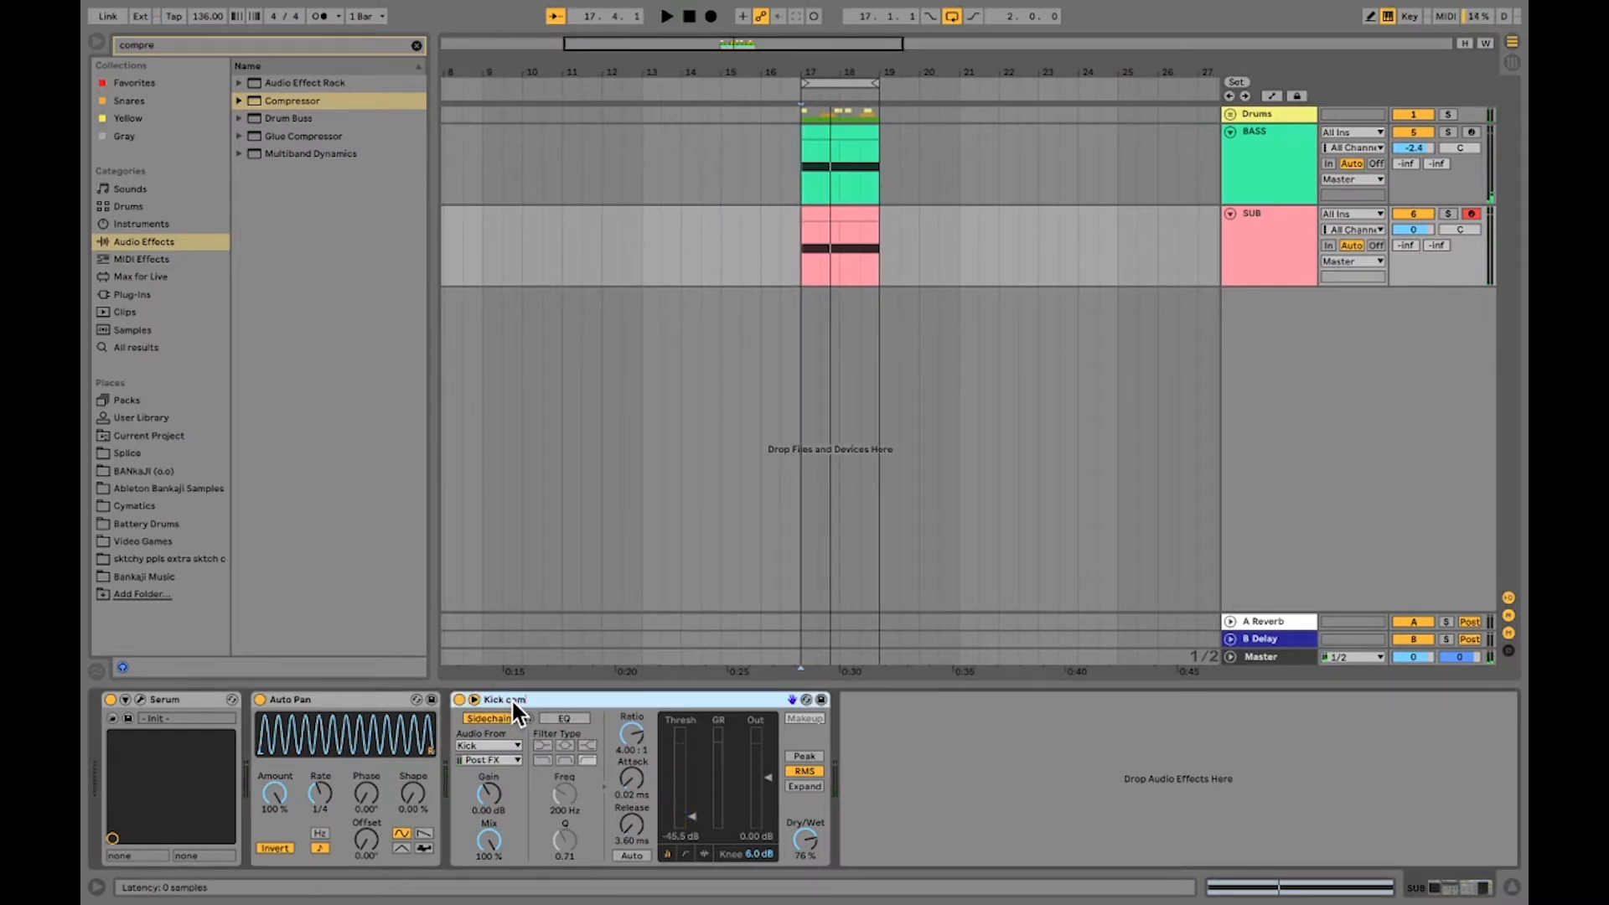
left_click(1285, 187)
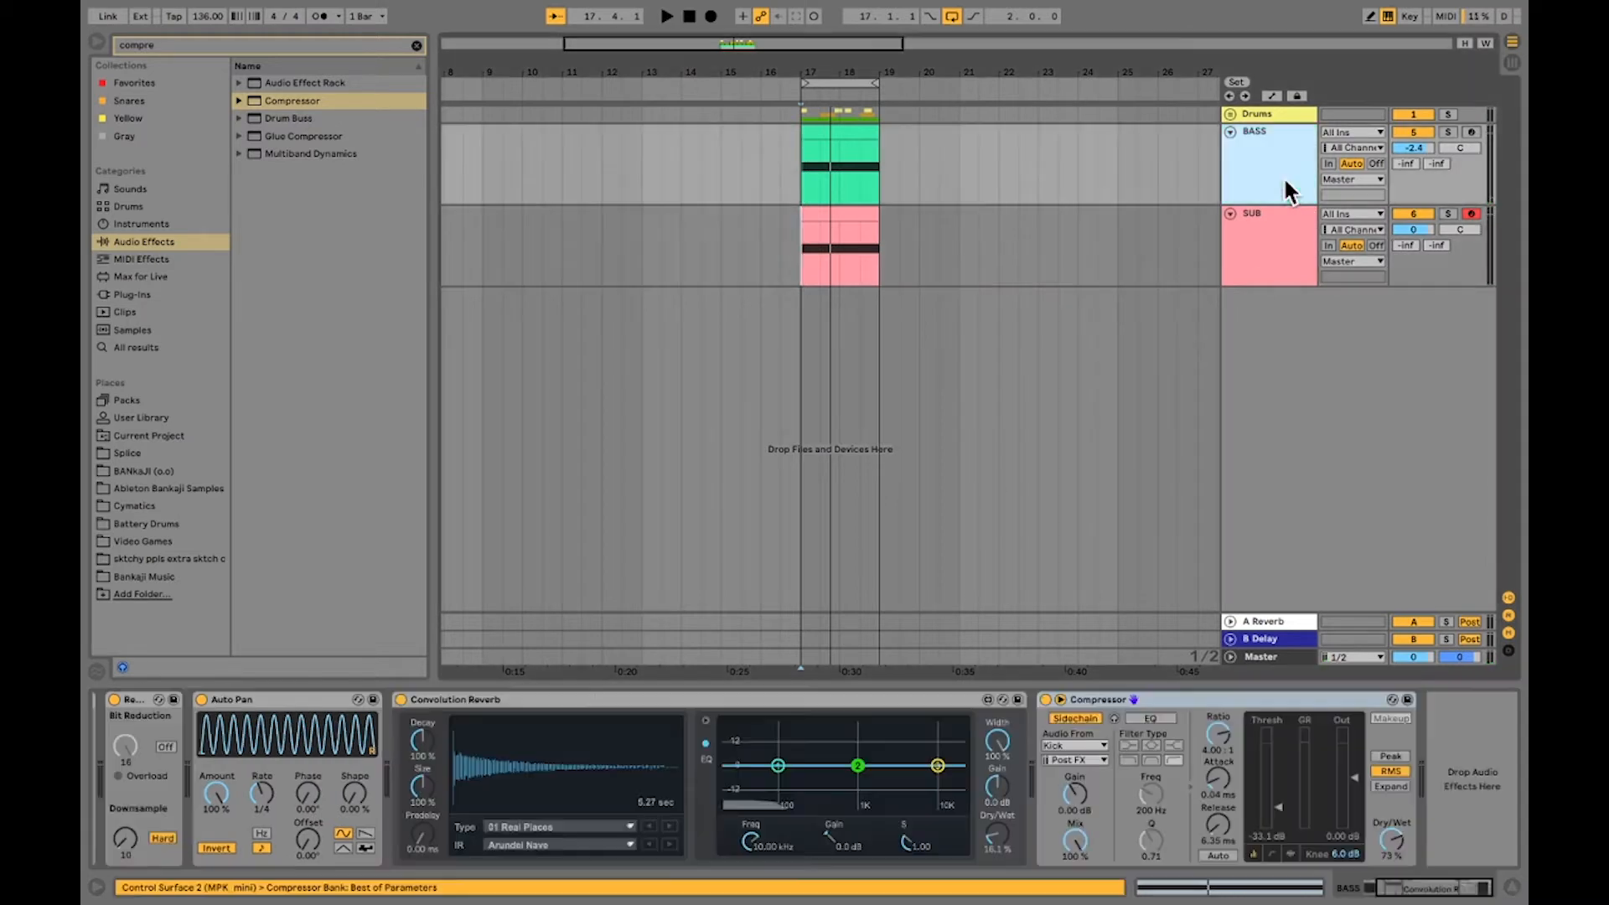
left_click(1101, 698)
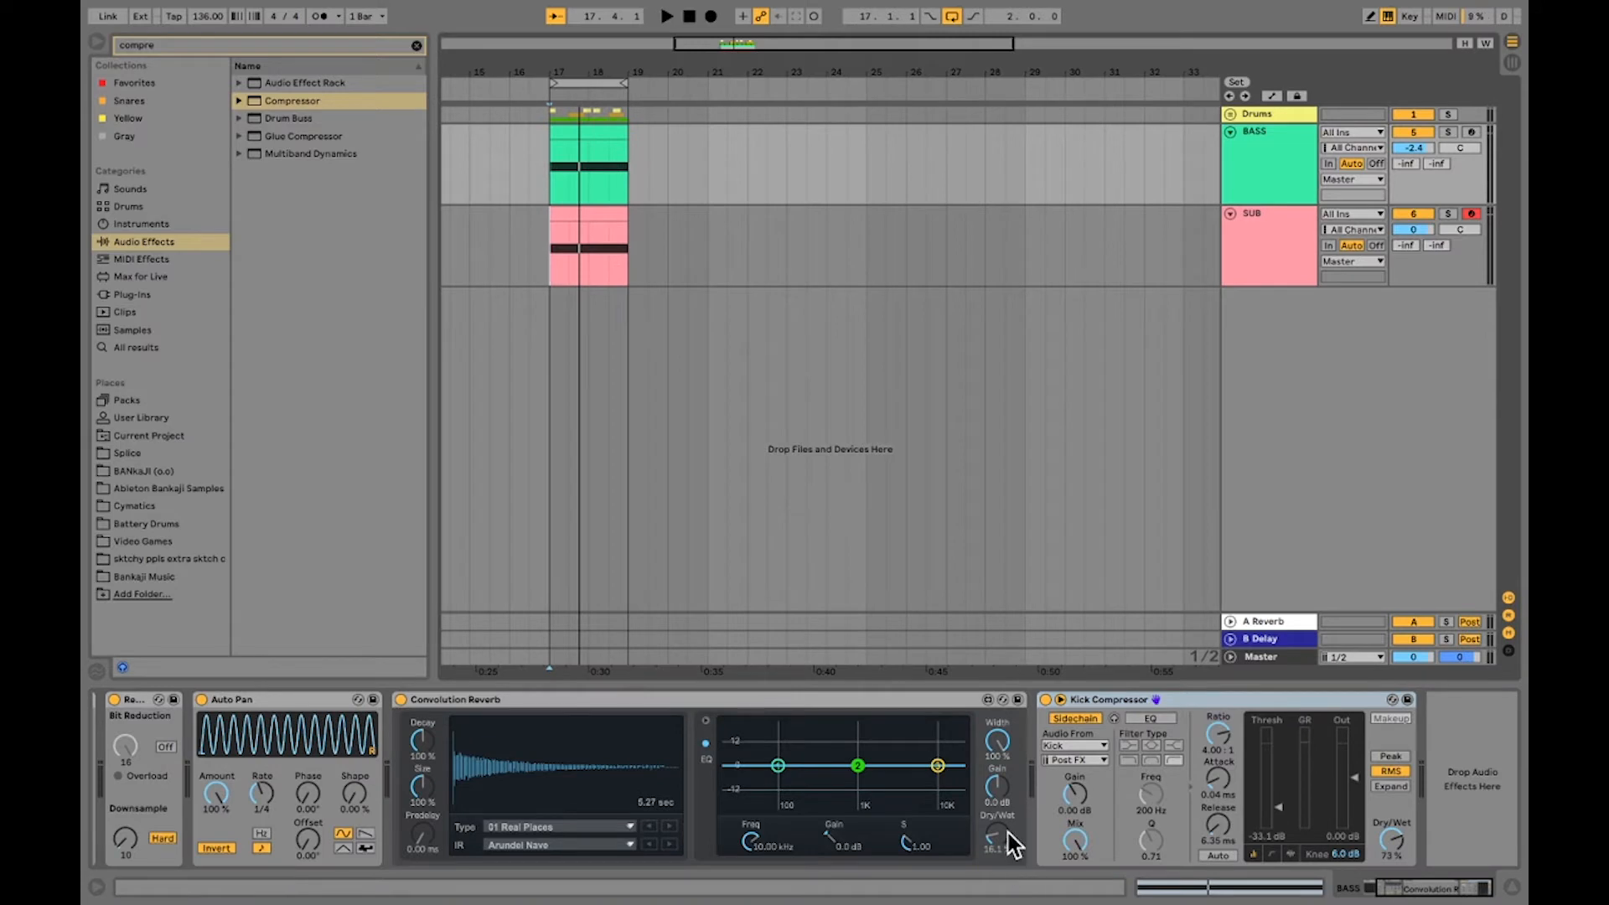
Duplicate the Kick Compressor at the end of the BASS track's device chain.
right_click(1198, 698)
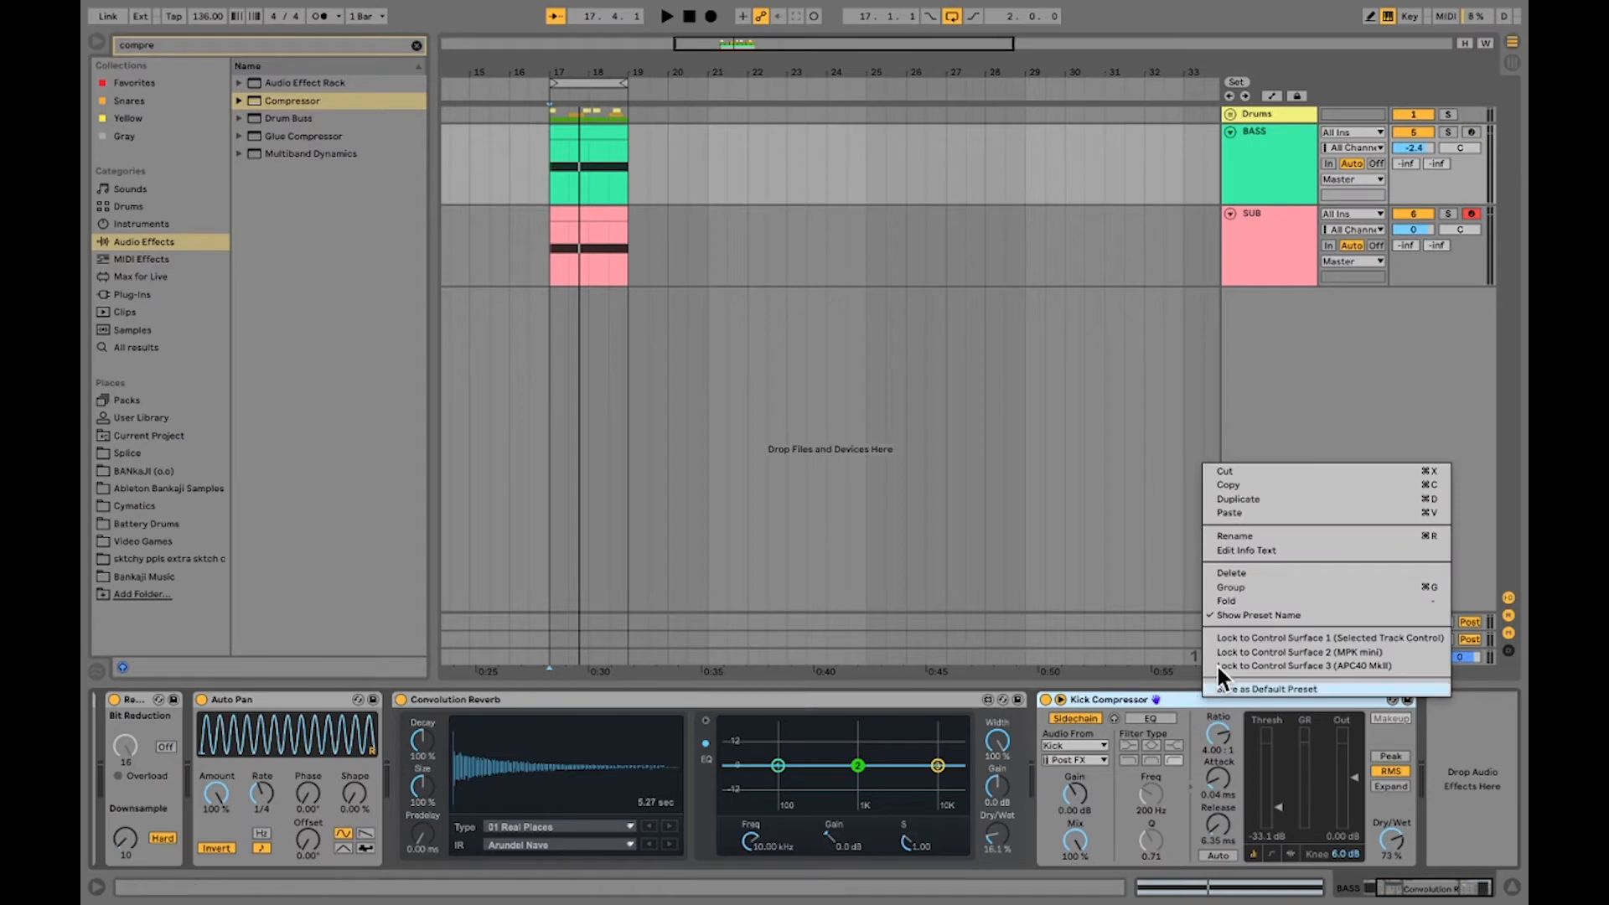
left_click(1241, 481)
right_click(1185, 699)
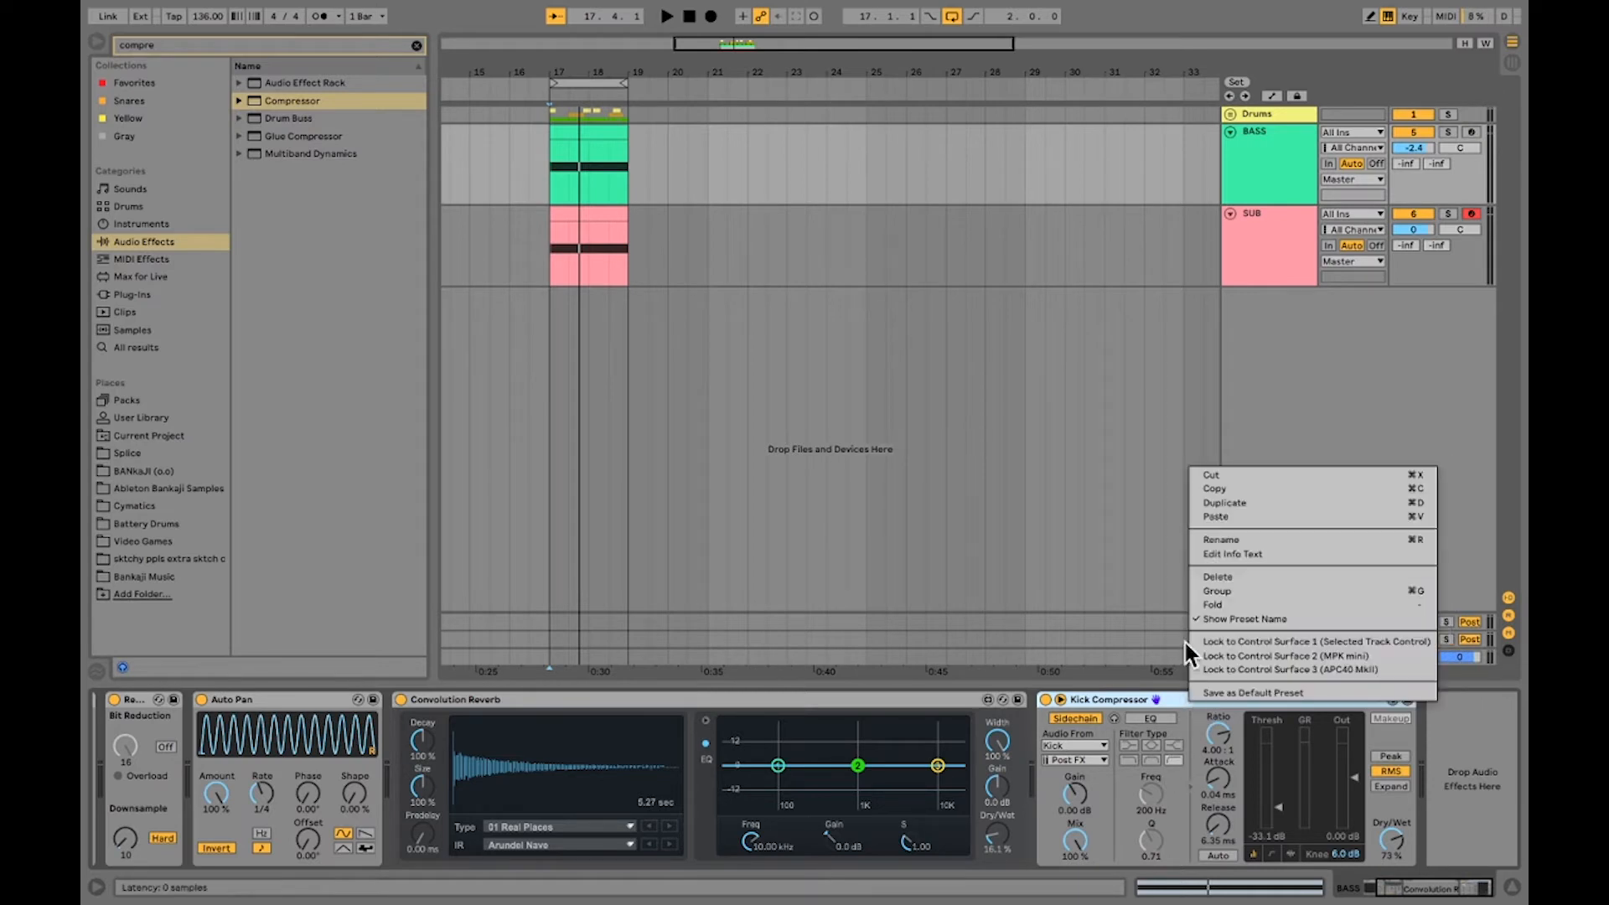
left_click(1214, 501)
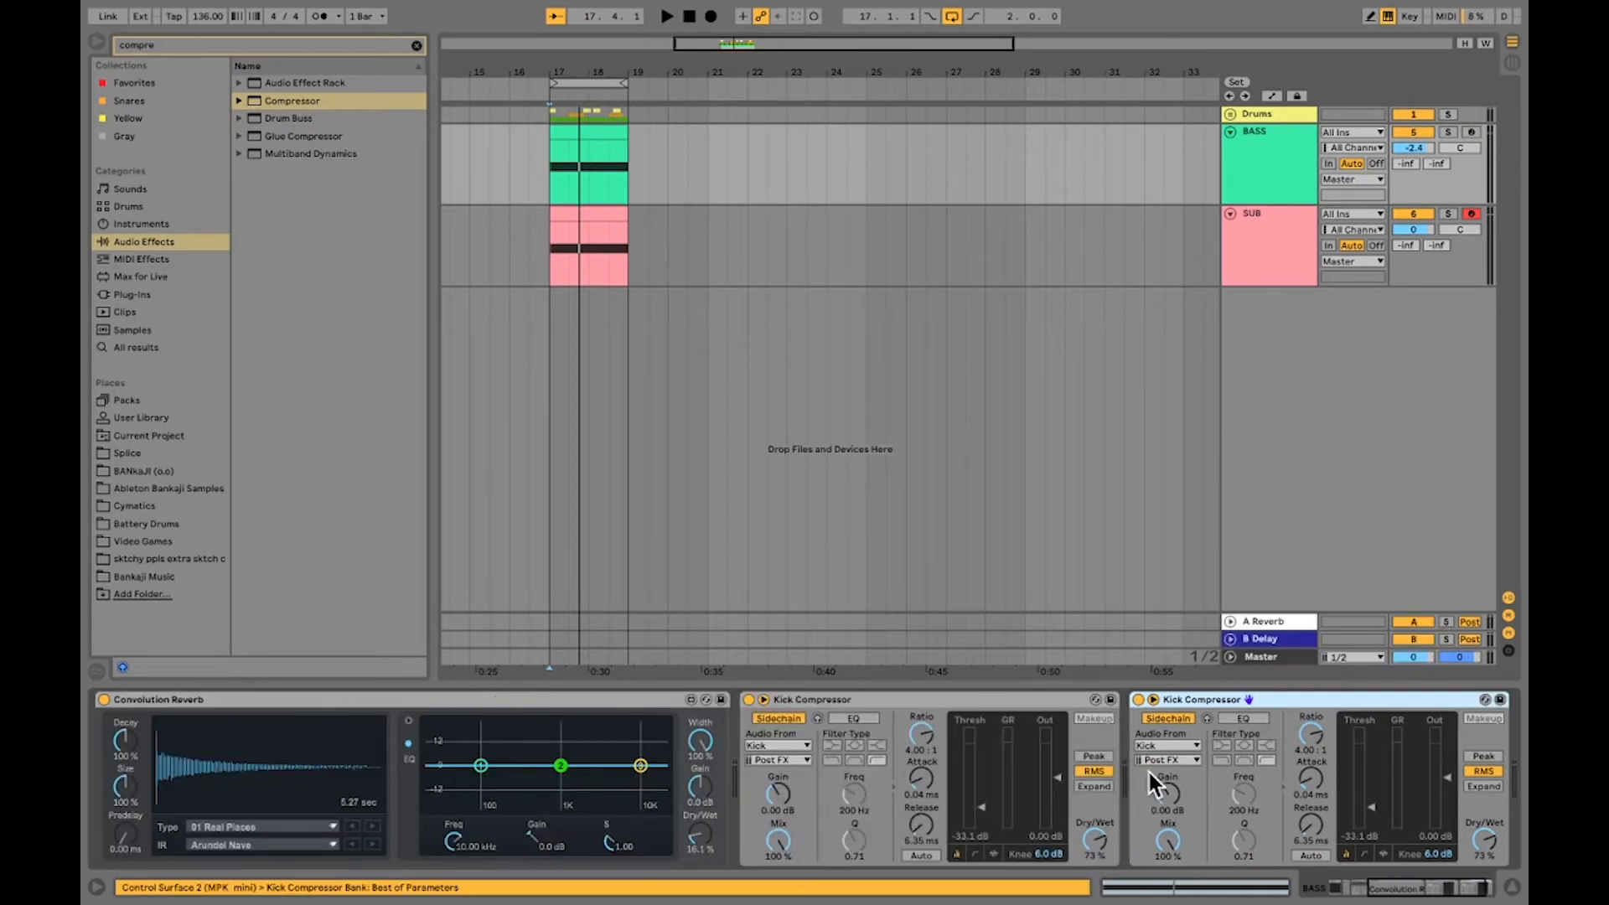
Set the duplicated compressor's sidechain source to snare, its threshold to -18.2 dB and its Dry/Wet to 48%.
left_click(1161, 744)
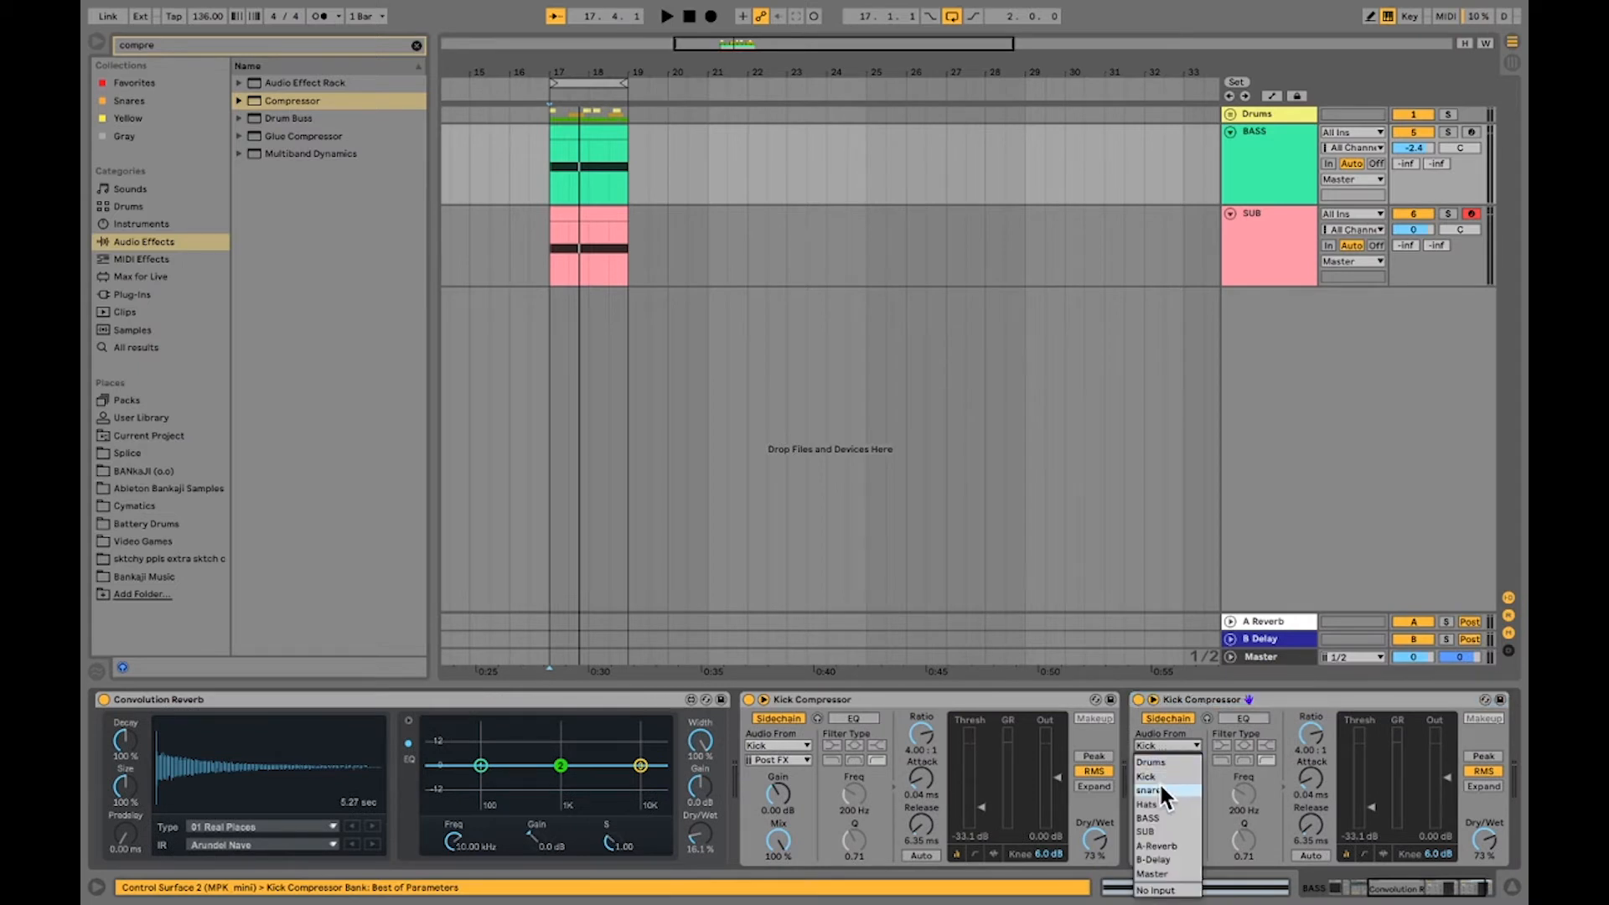
left_click(1162, 788)
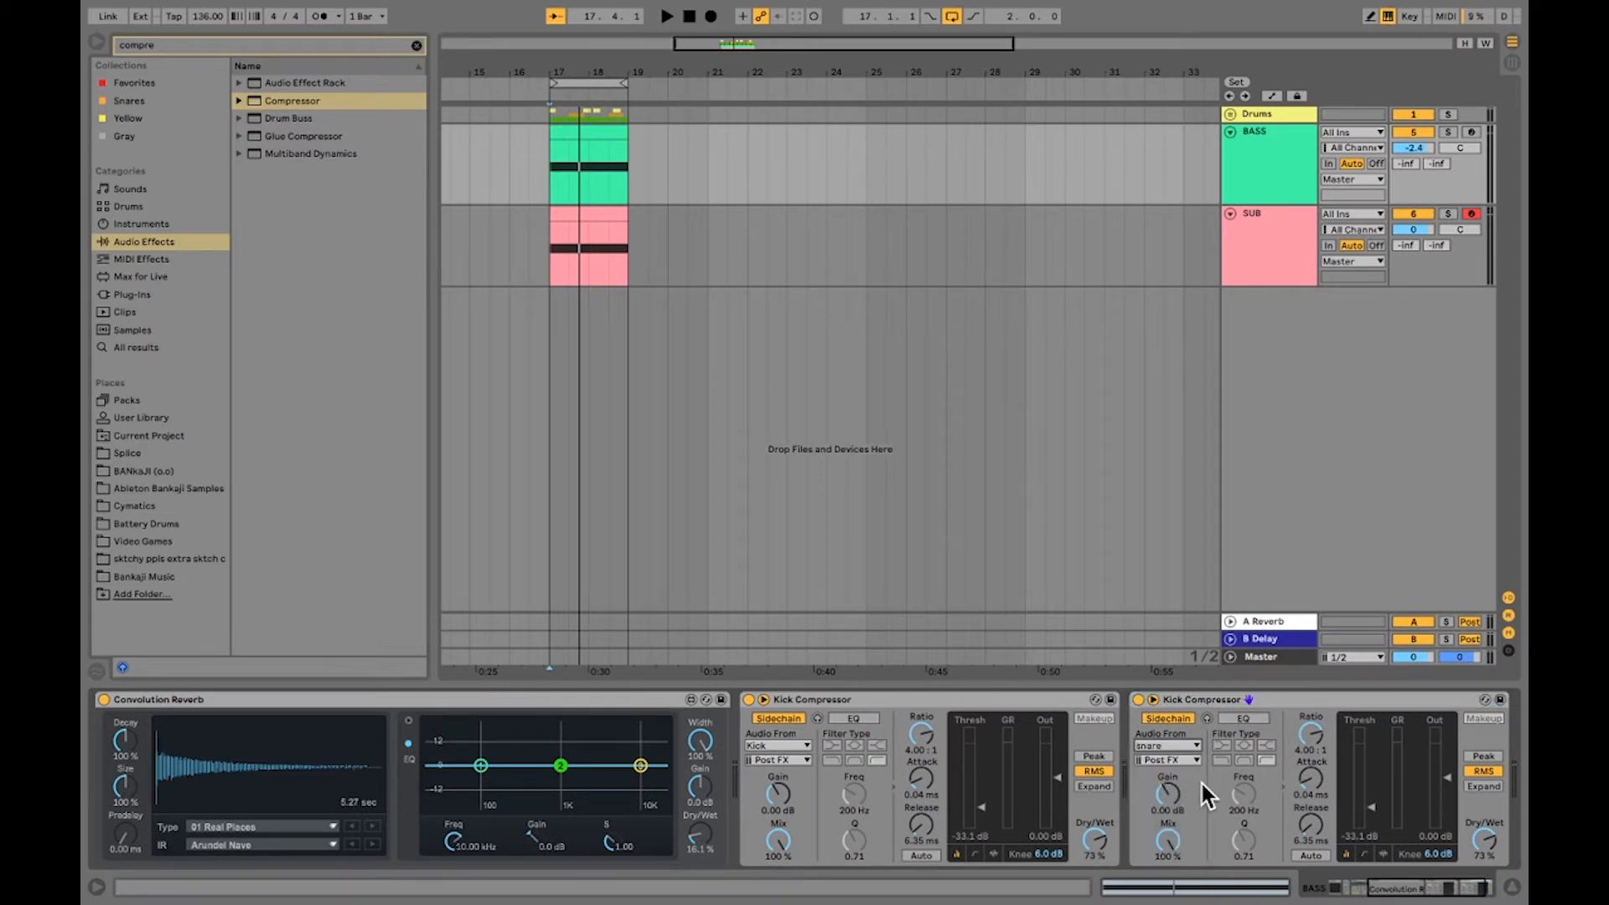
scroll(1200, 781, "down", 3)
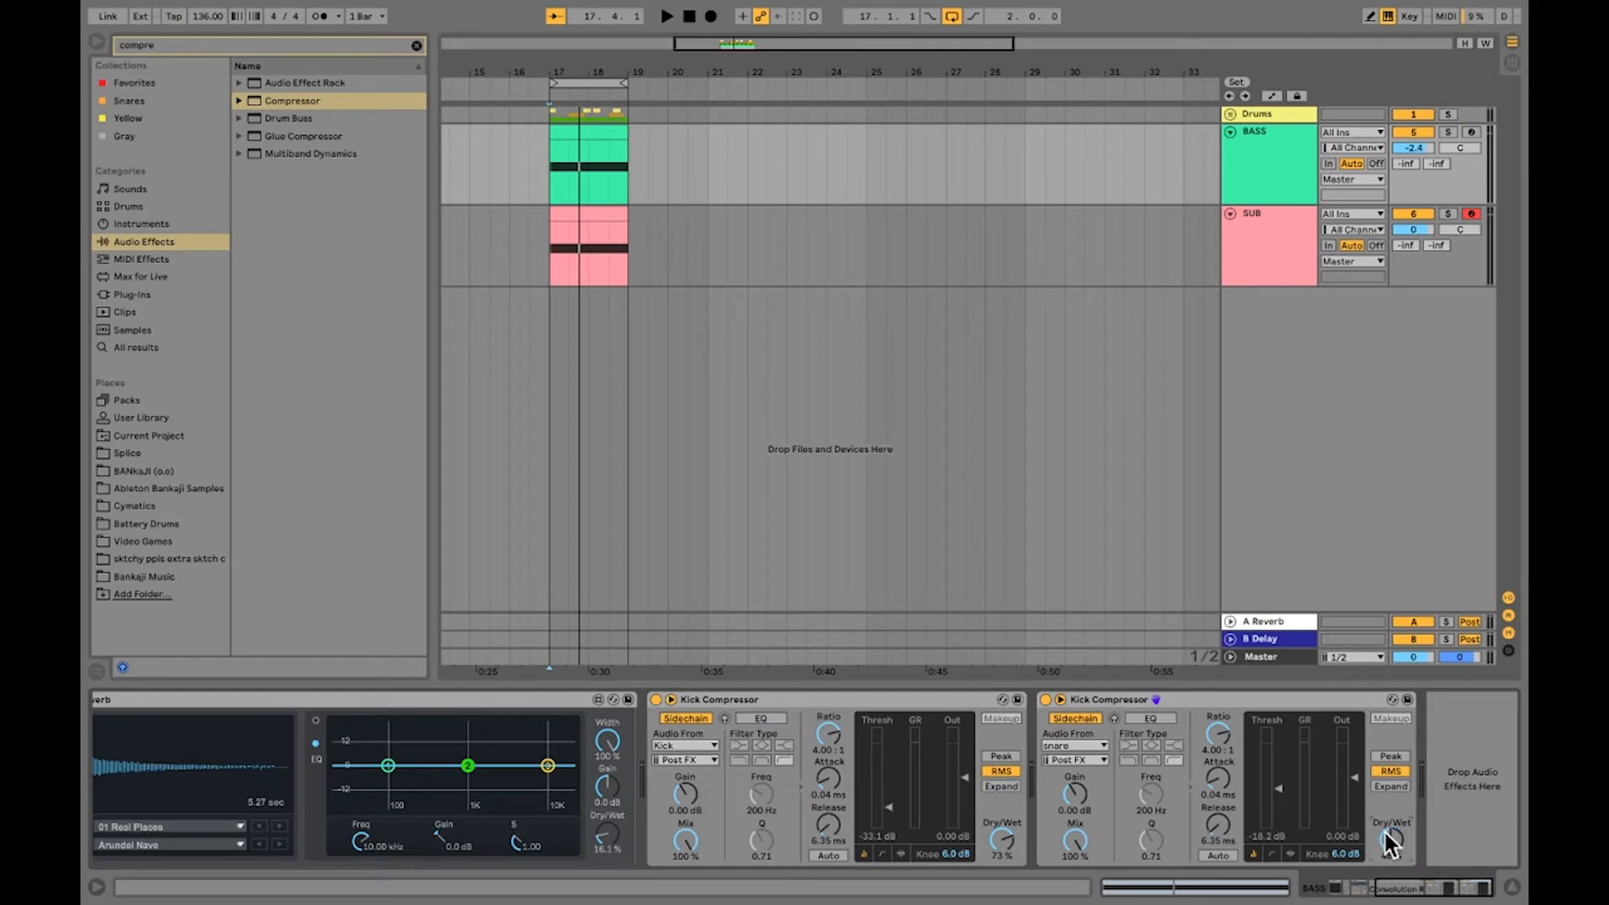
Solo BASS and Drums, audition the loop and lower the snare-sidechained compressor's threshold to about -66.6 dB.
key("space")
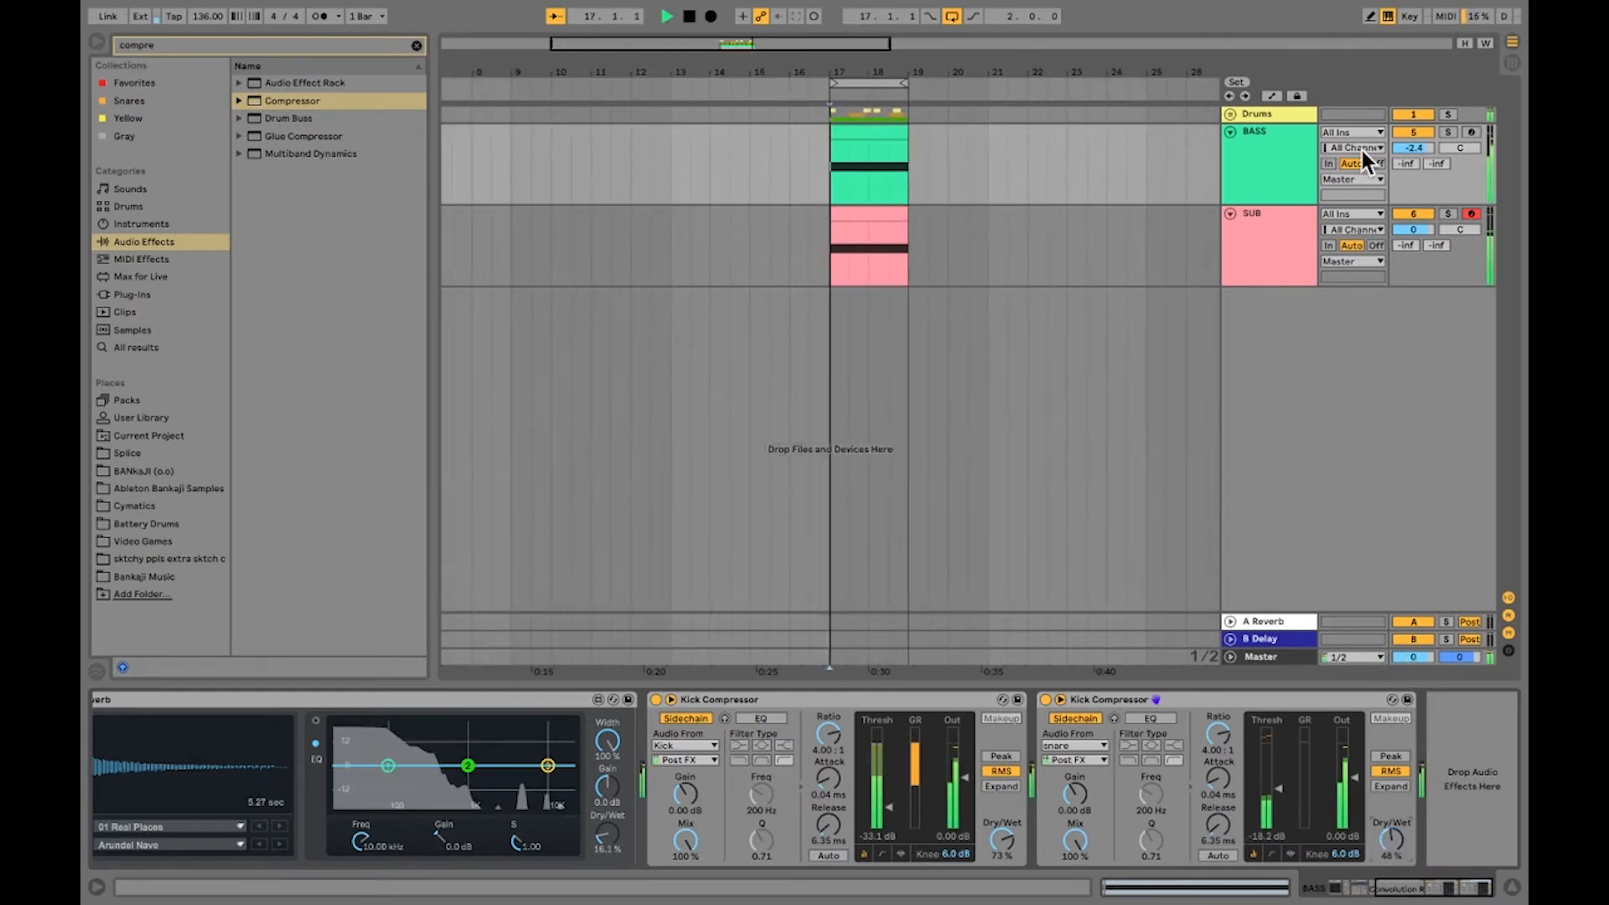
left_click(1446, 131)
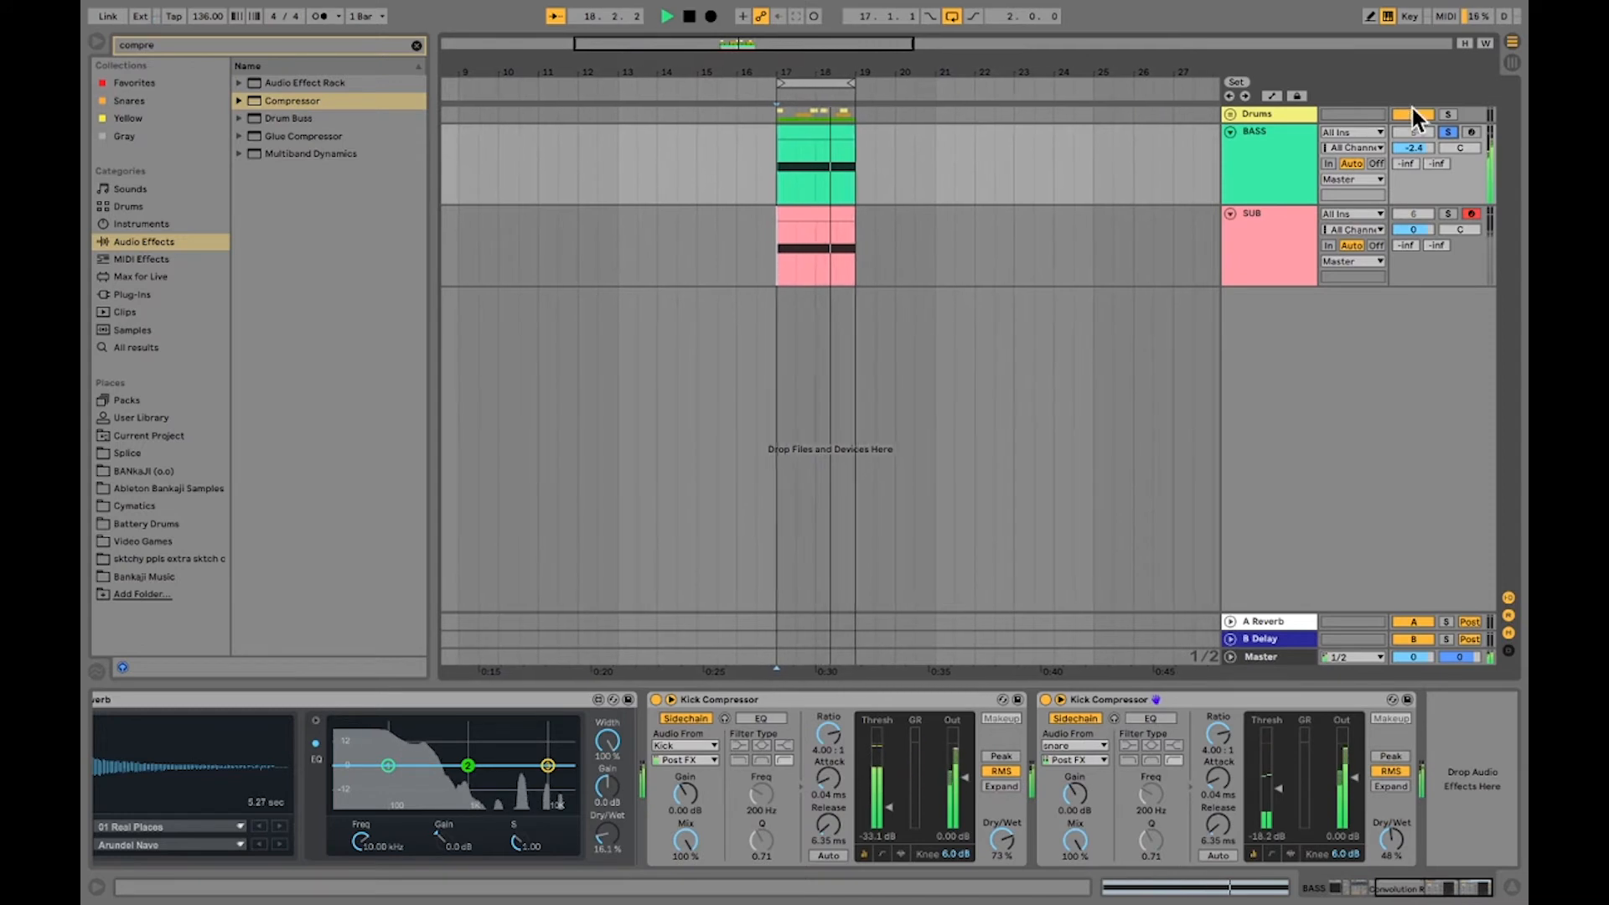
left_click(1448, 114)
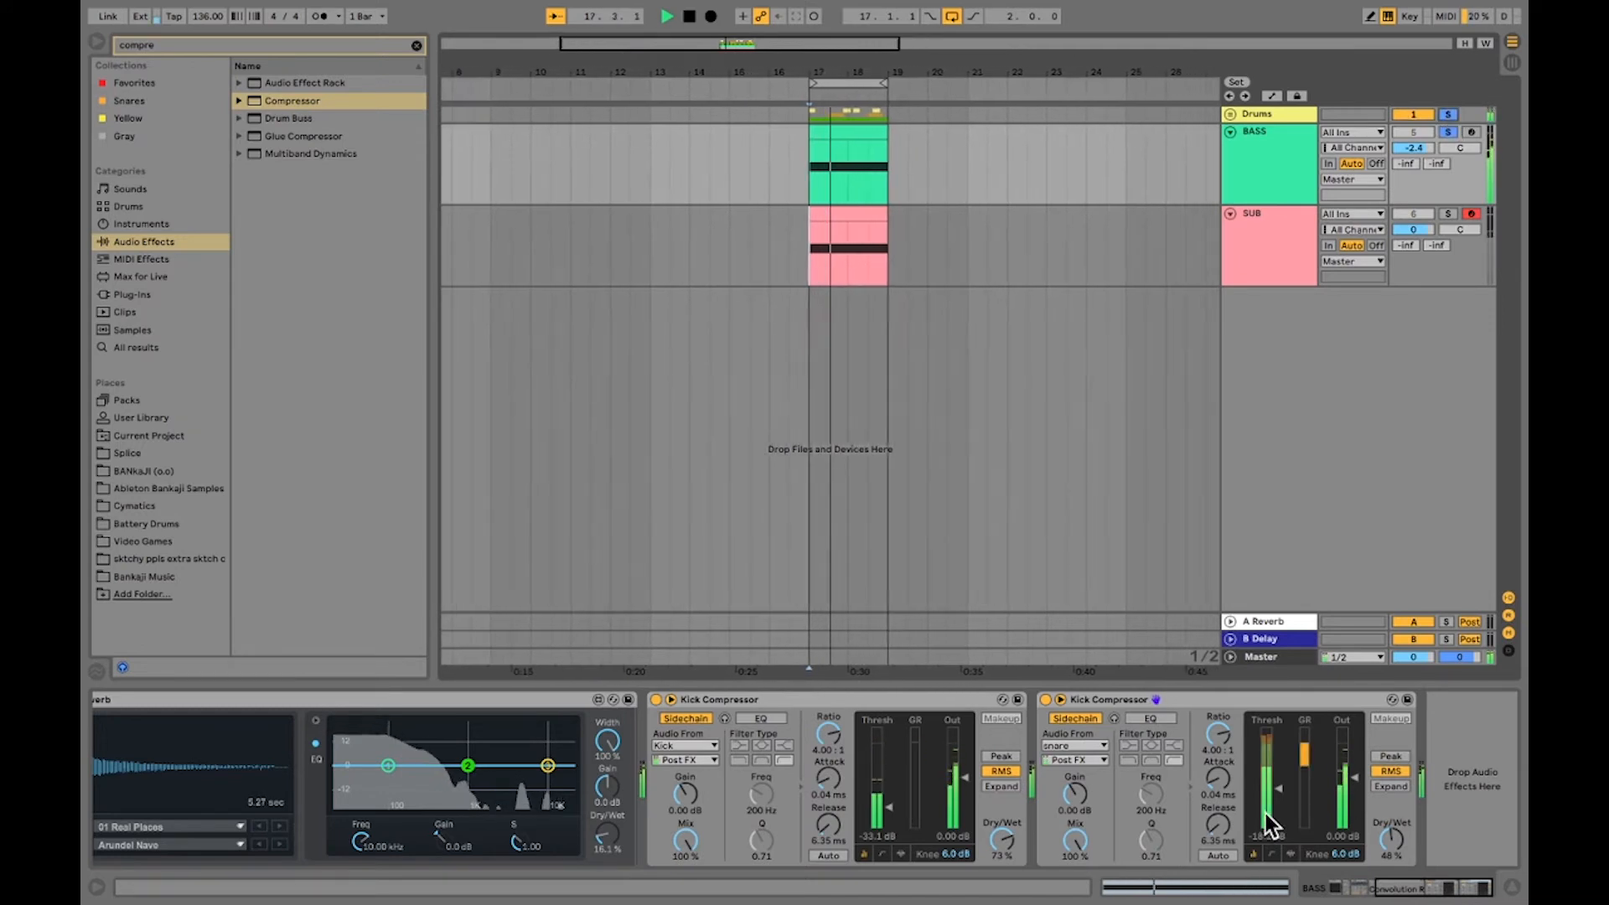
left_click_drag(1277, 788, 1277, 828)
key("space")
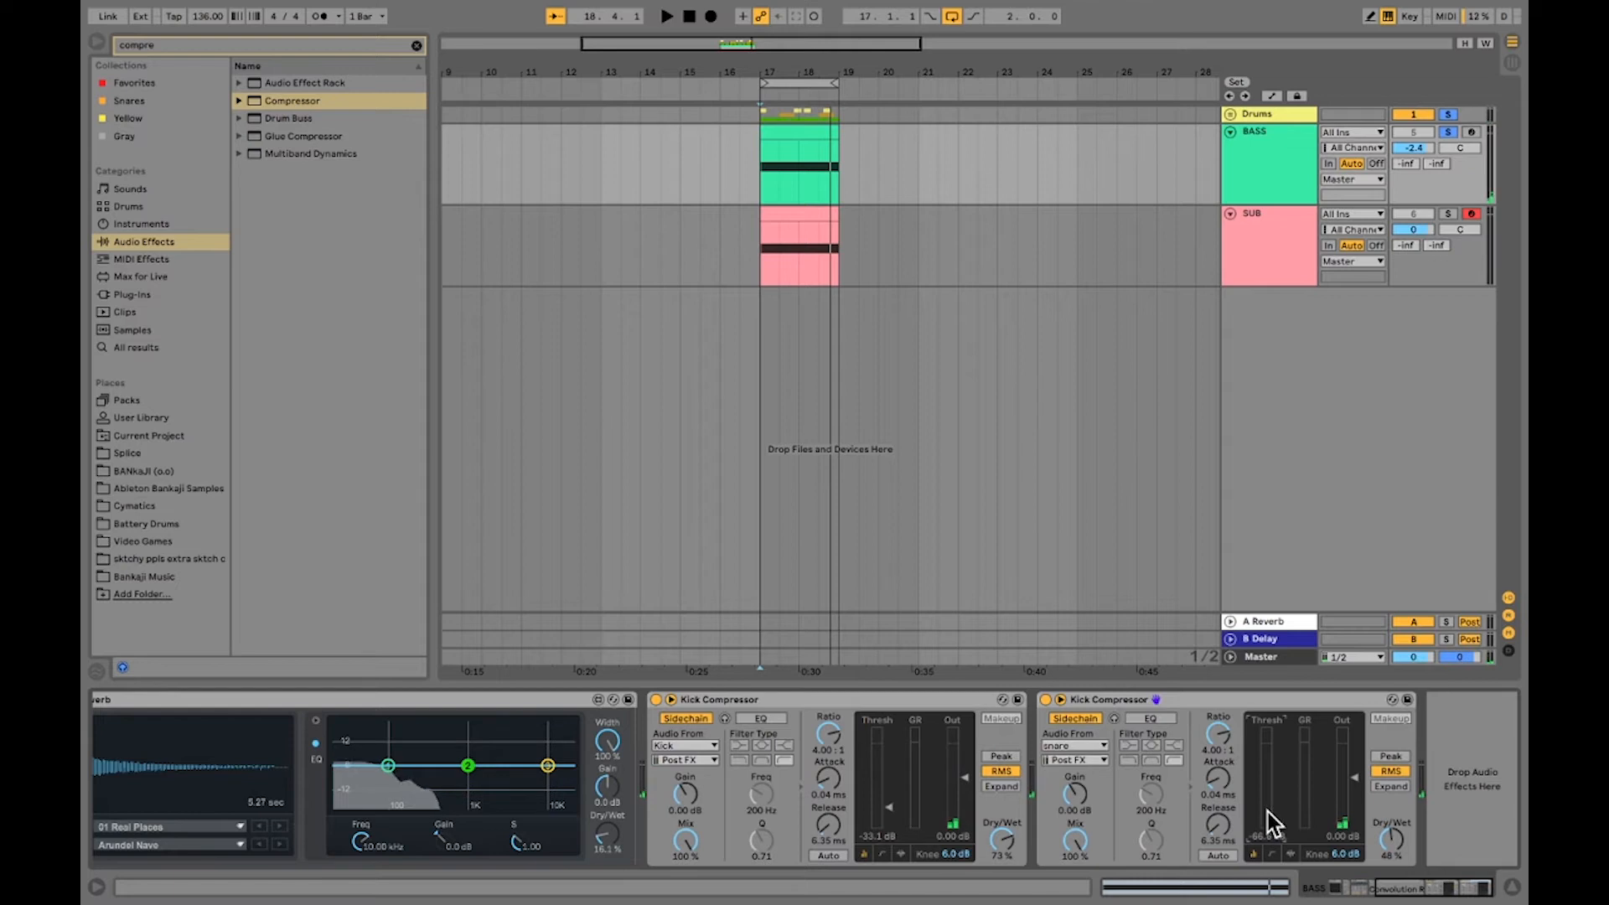
Set the second BASS compressor's threshold to -53.0 dB and rename it "Snare Compressor".
left_click(1090, 697)
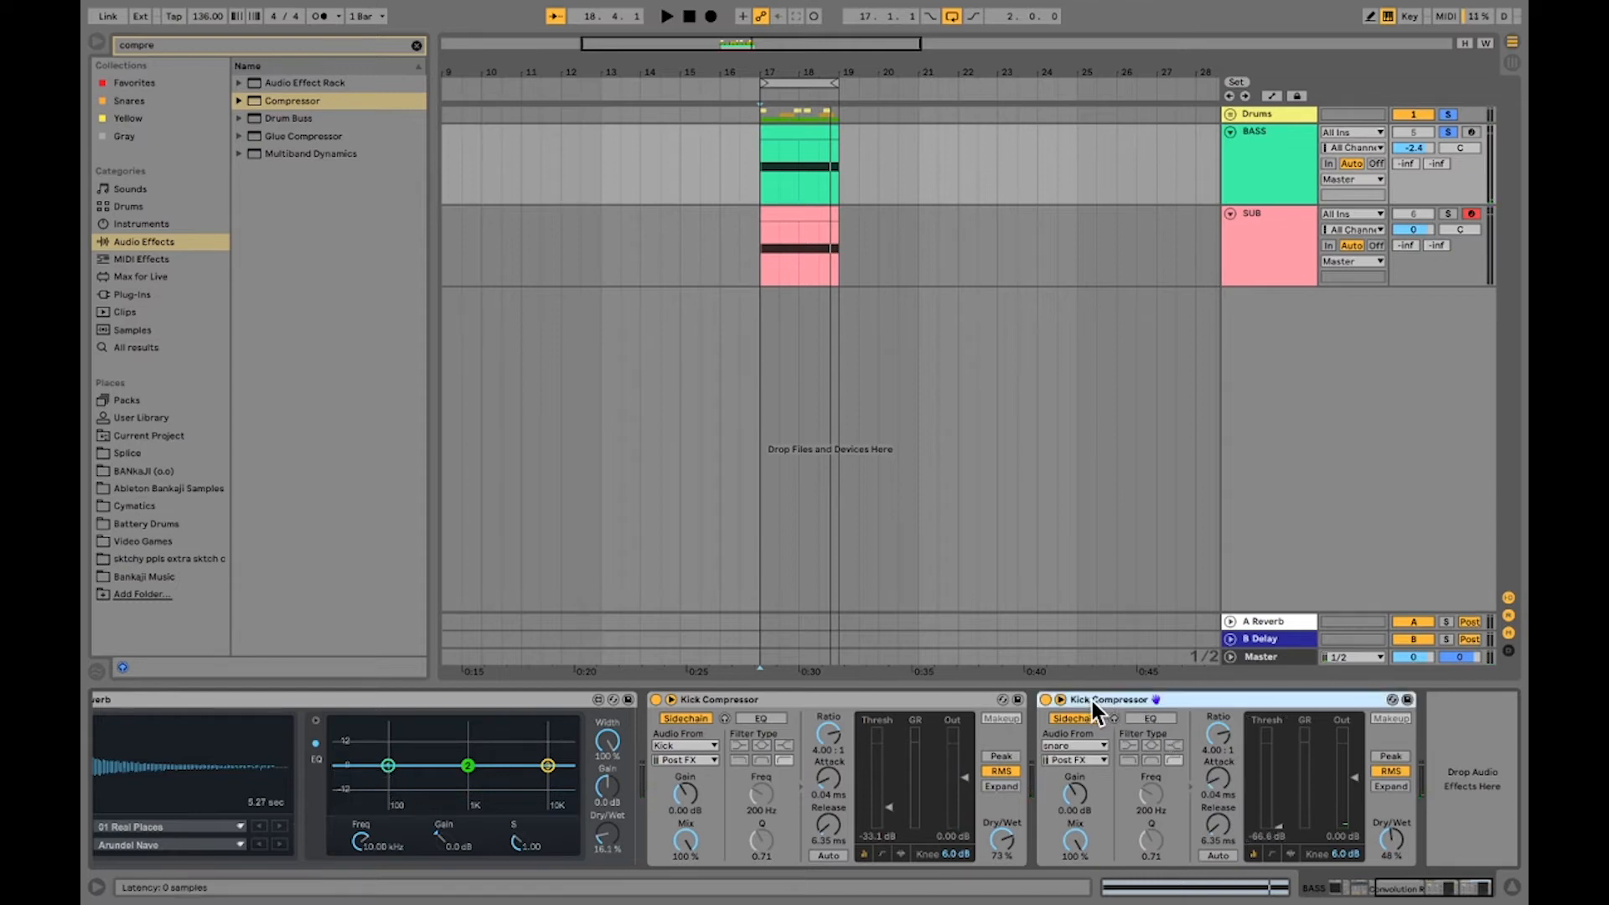
left_click_drag(1284, 826, 1283, 871)
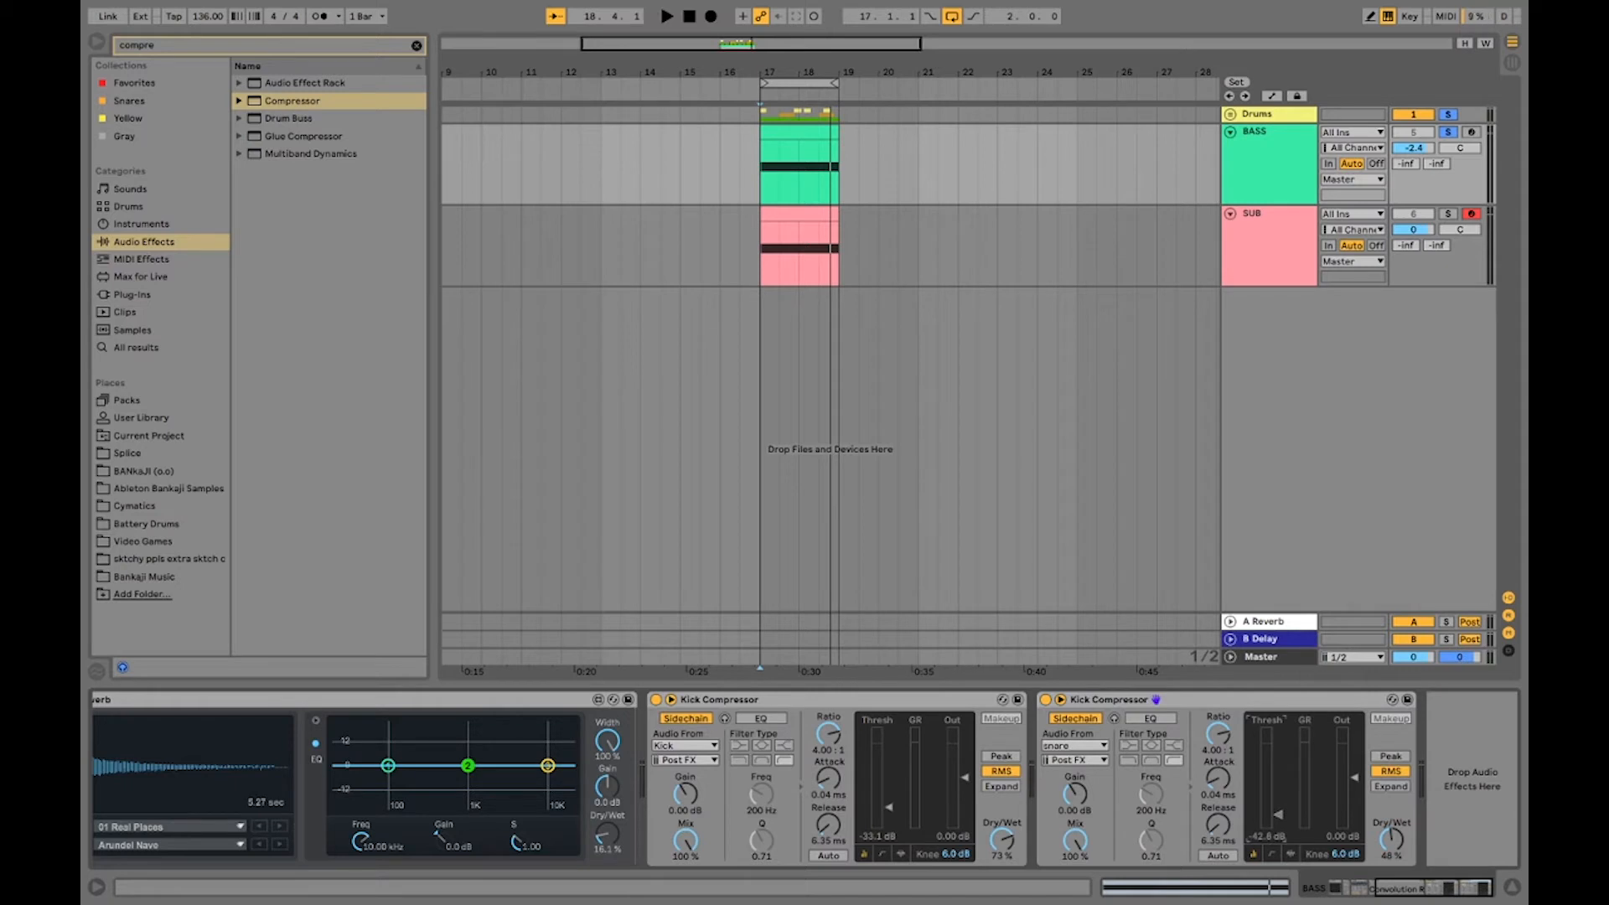
left_click(1087, 696)
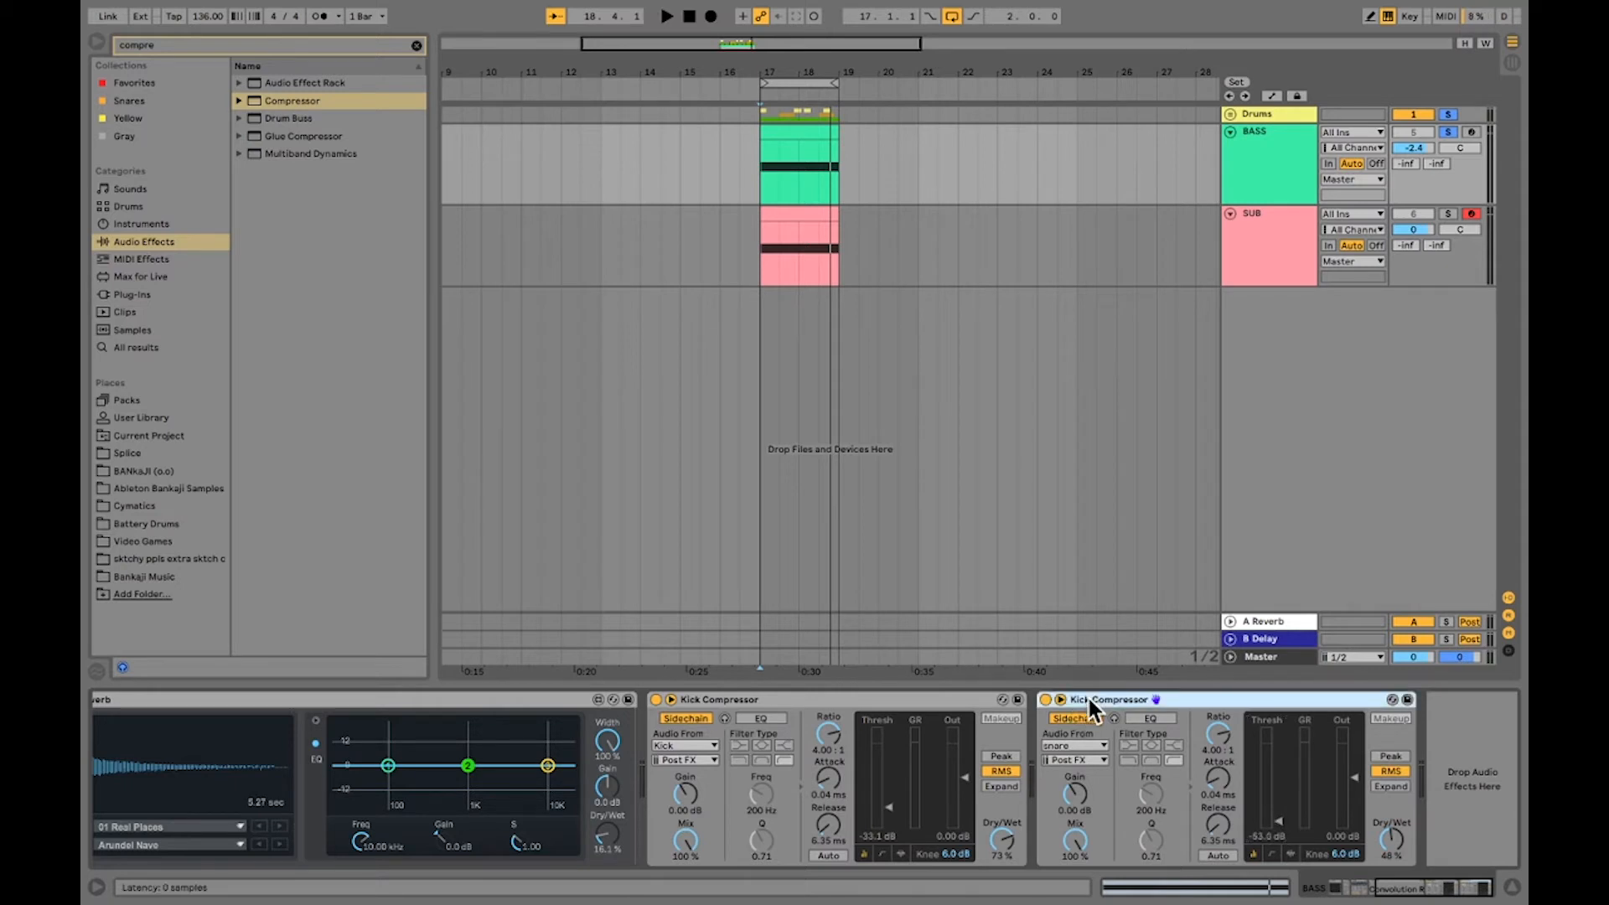
key("ctrl+r")
key("Return")
type("nare")
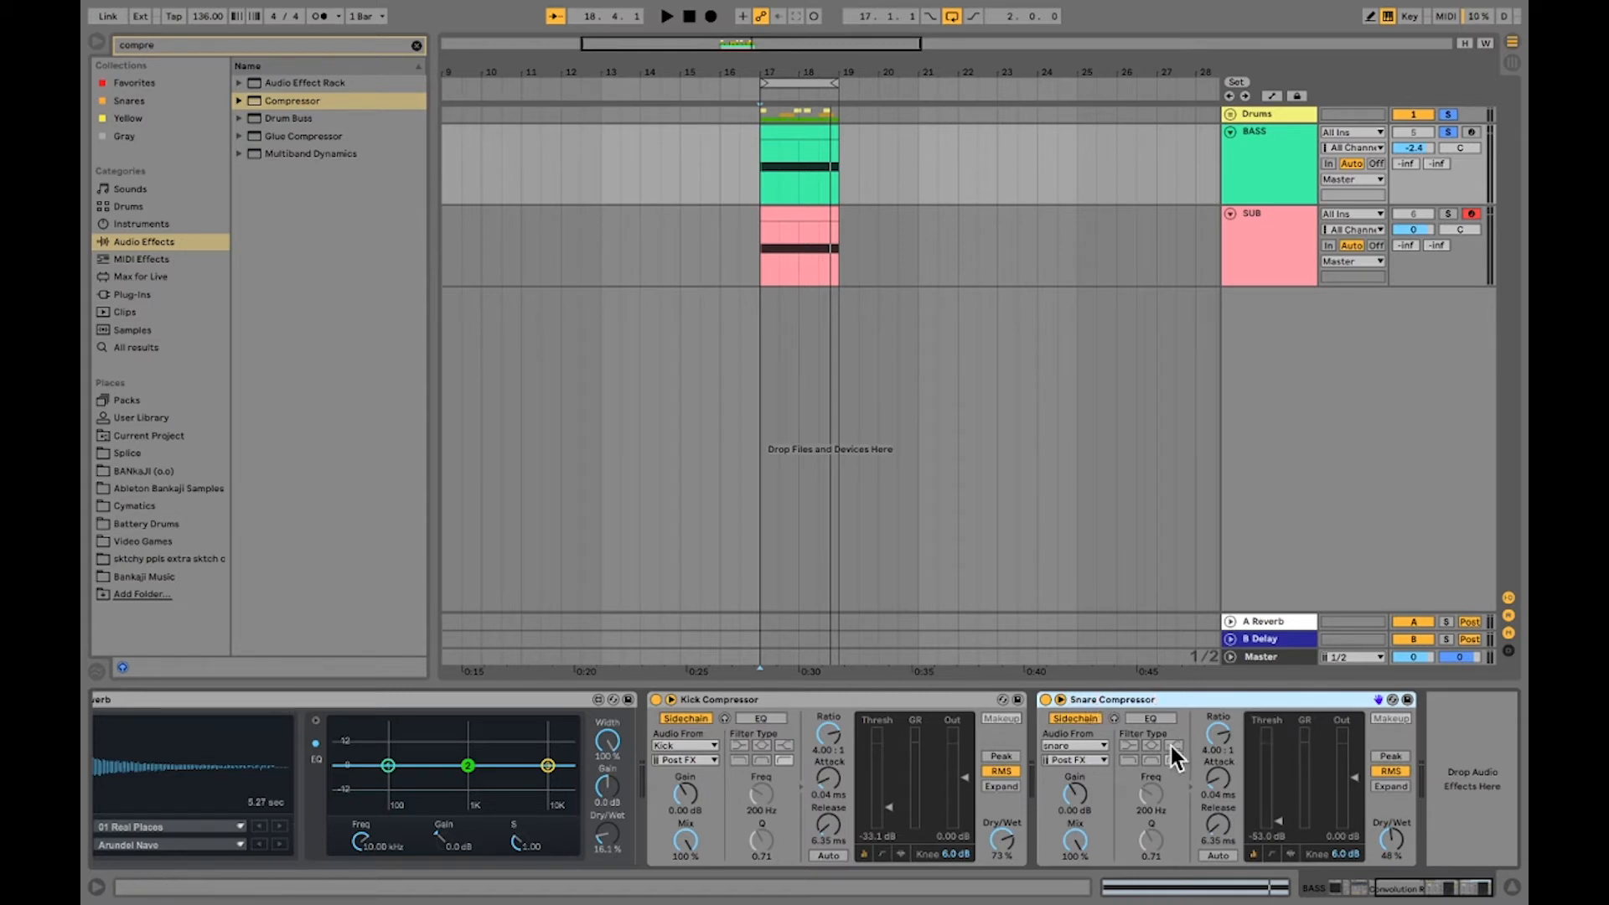
Copy the Snare Compressor from BASS to the end of the SUB track's device chain and solo SUB.
right_click(1189, 699)
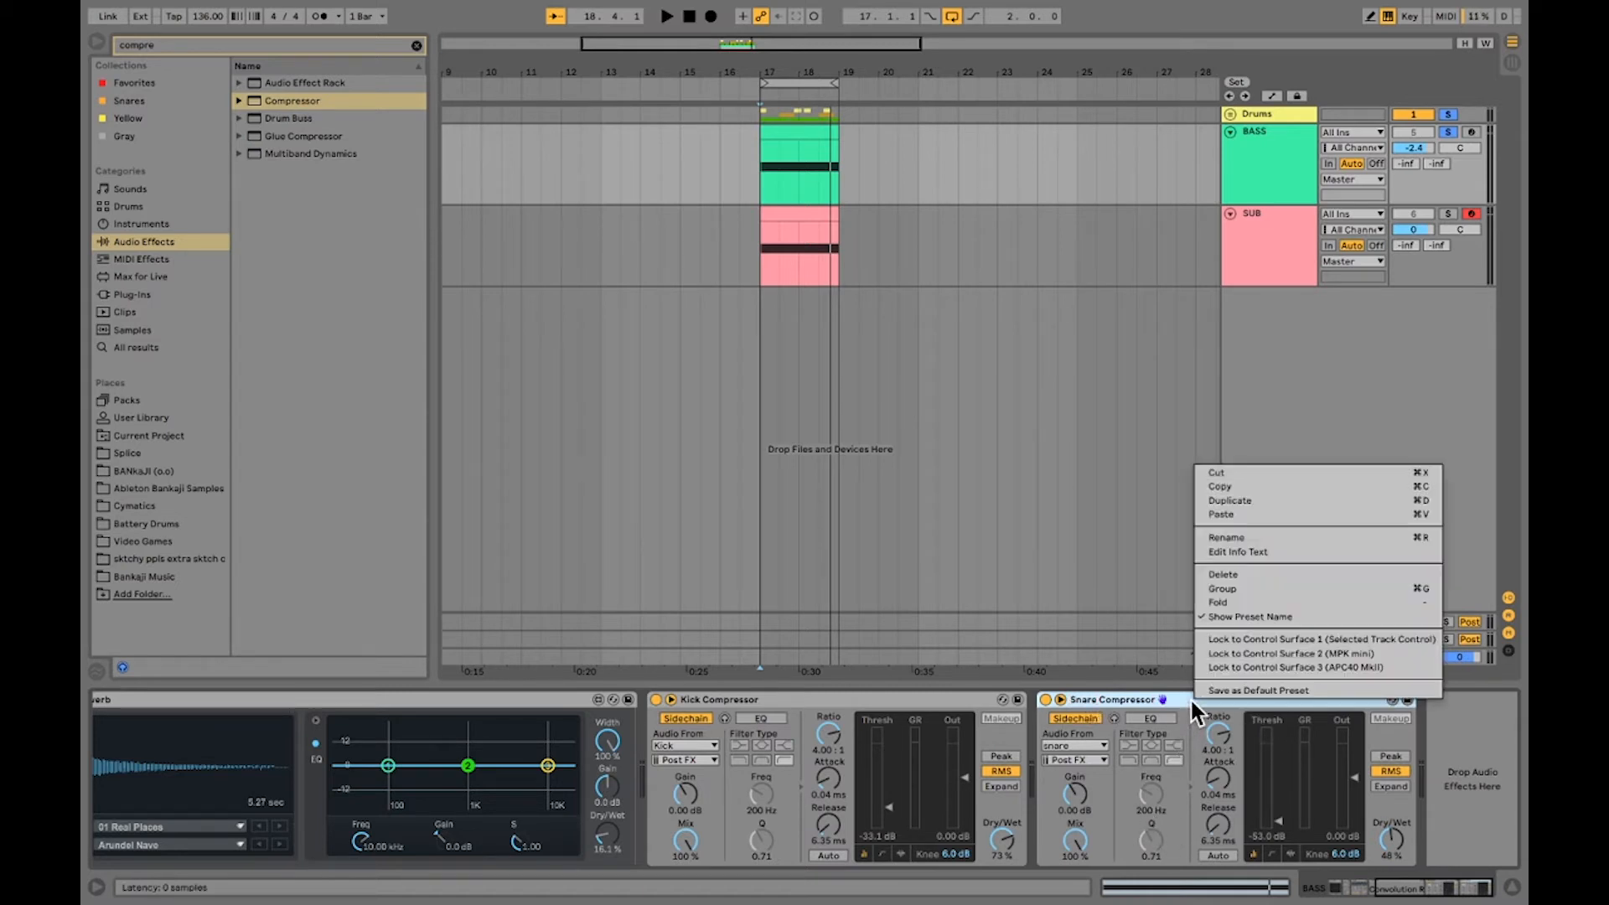
left_click(1228, 485)
left_click(1251, 275)
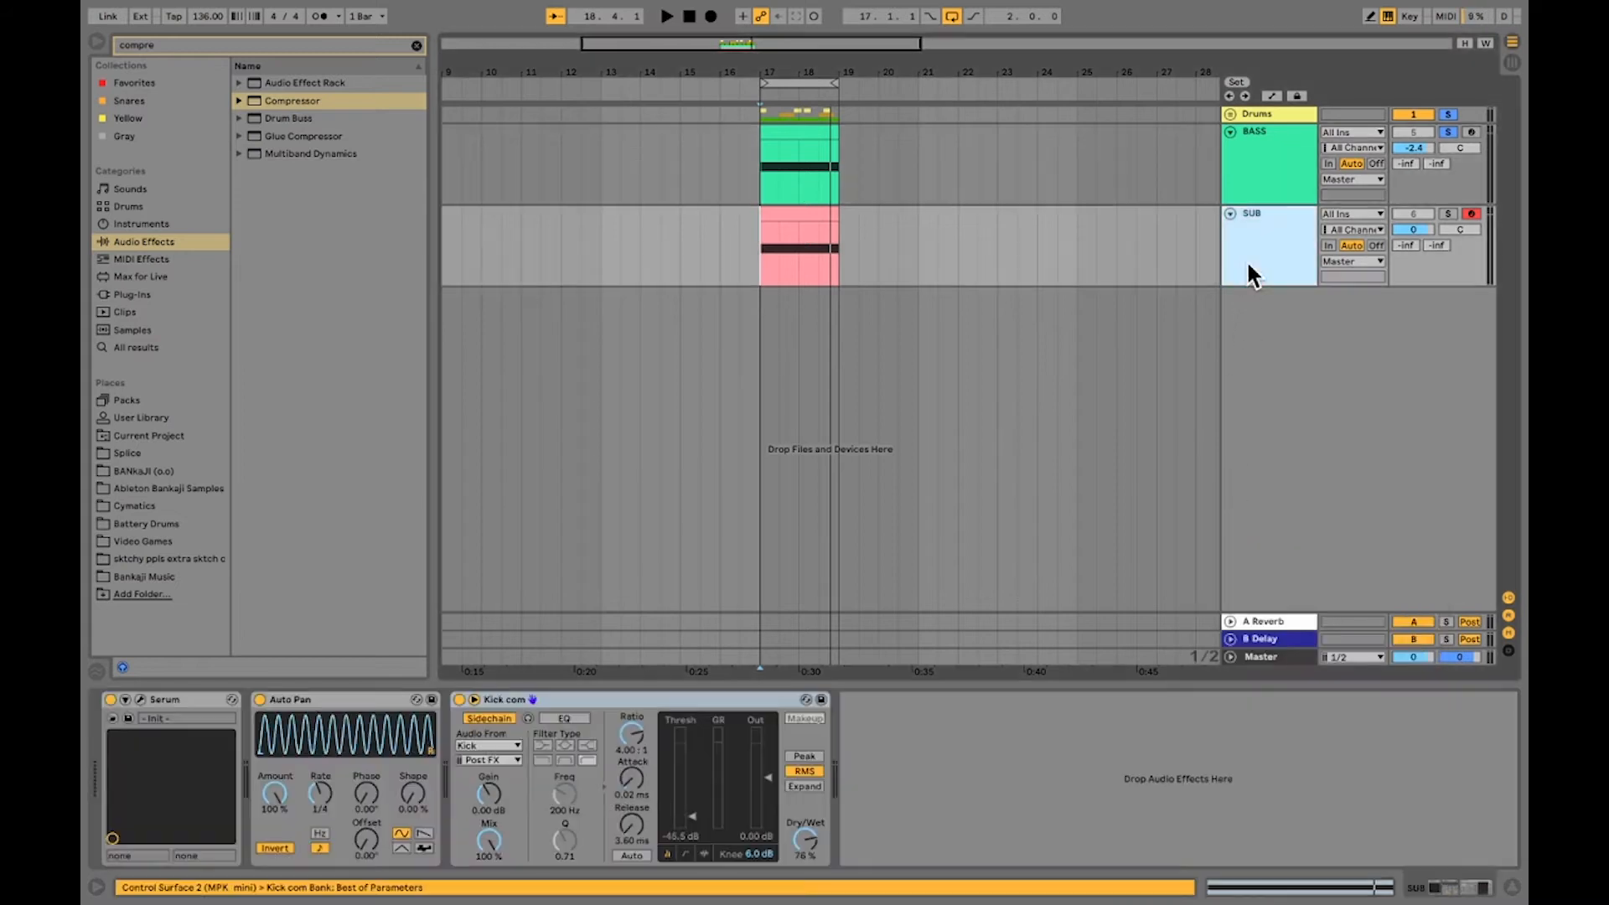
right_click(935, 774)
left_click(952, 783)
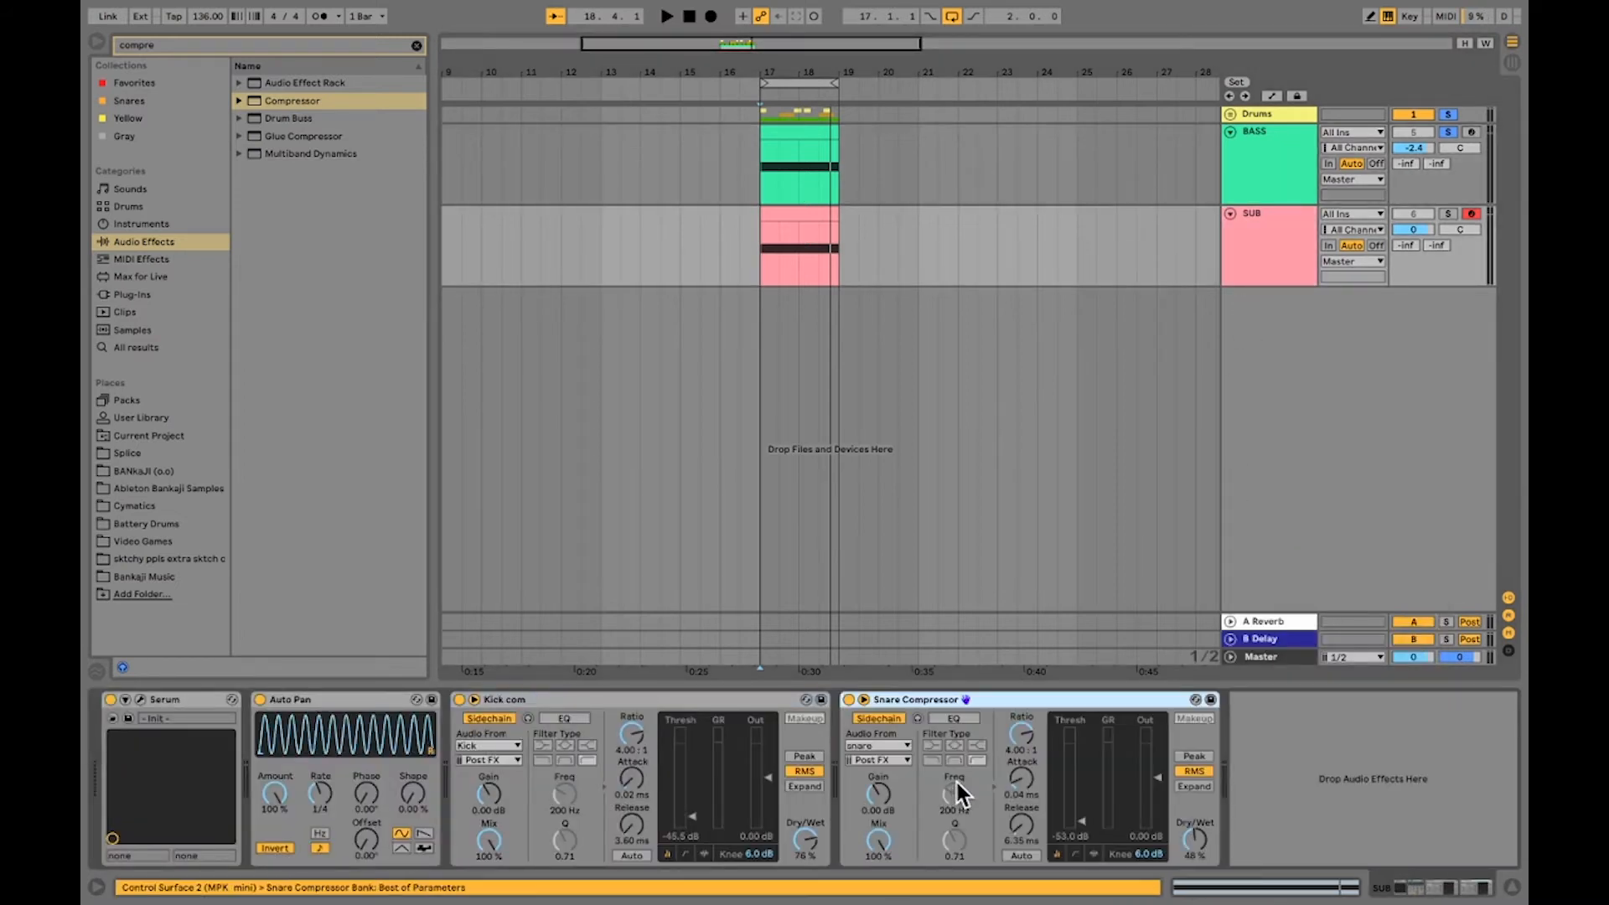
left_click(1446, 213)
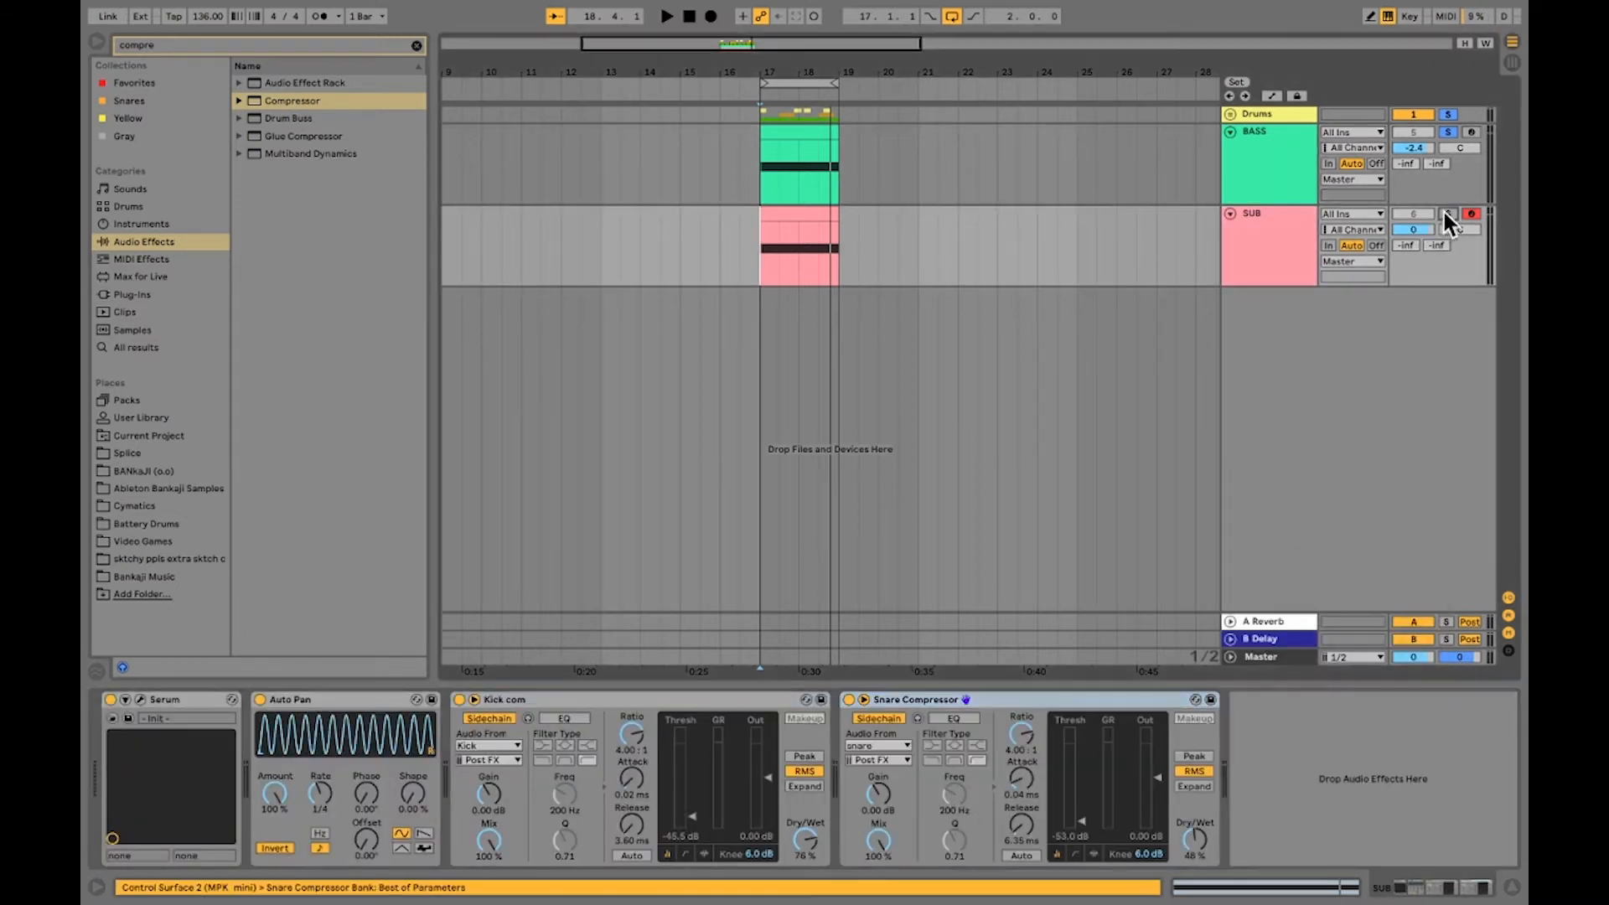
Audition SUB with the drums soloed and set its Snare Compressor's Dry/Wet to 44%.
left_click(1449, 127)
key("space")
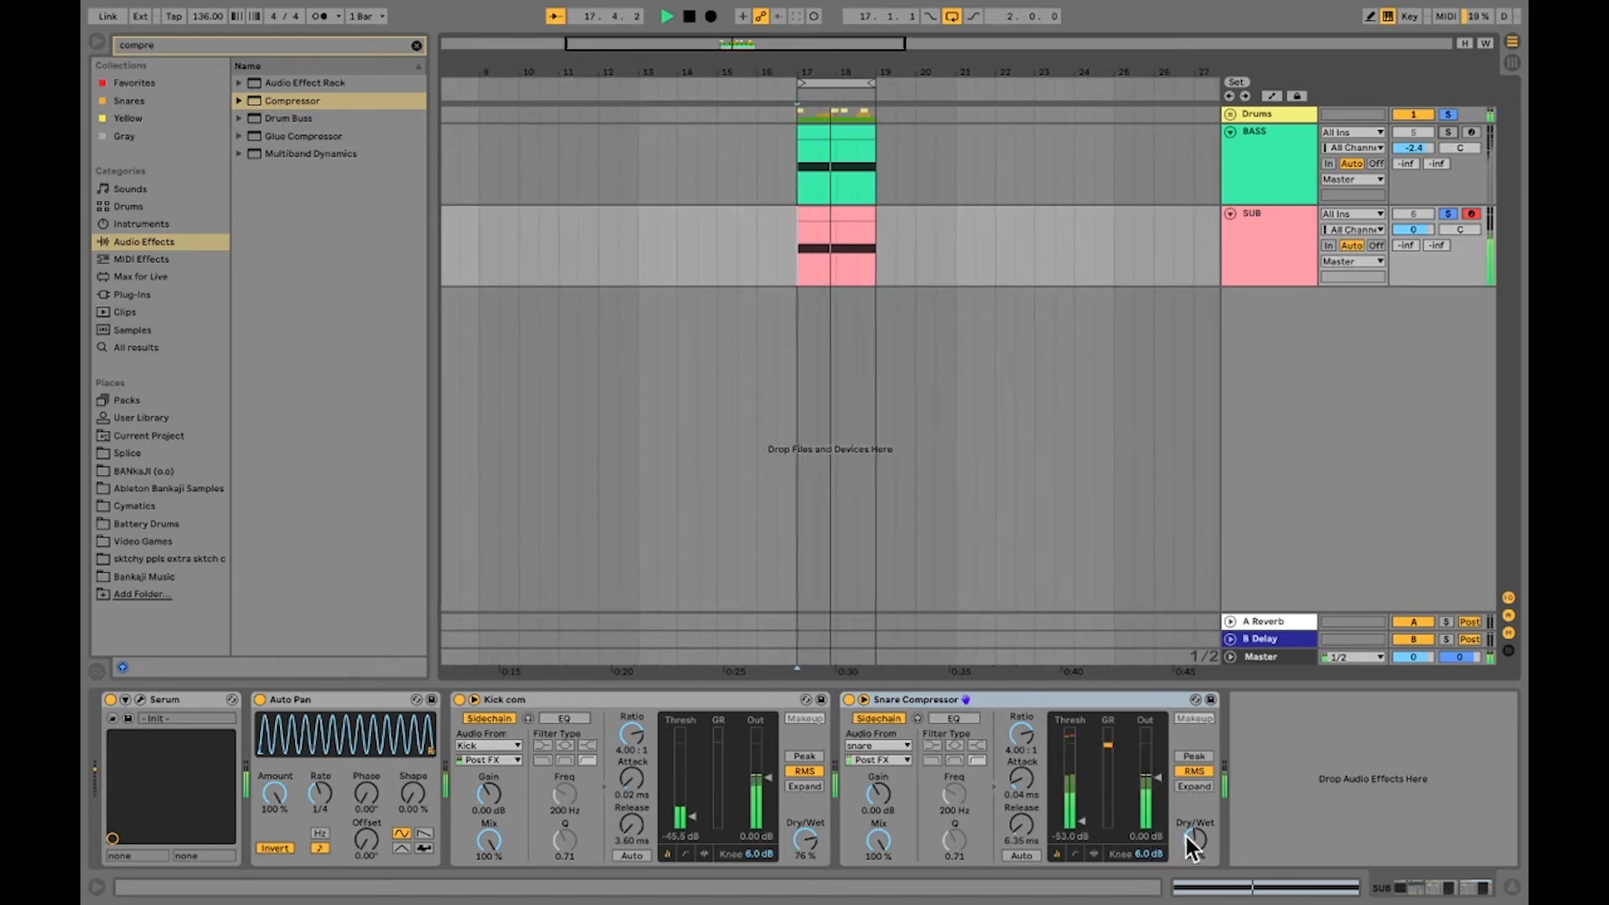
left_click_drag(1193, 838, 1193, 847)
key("space")
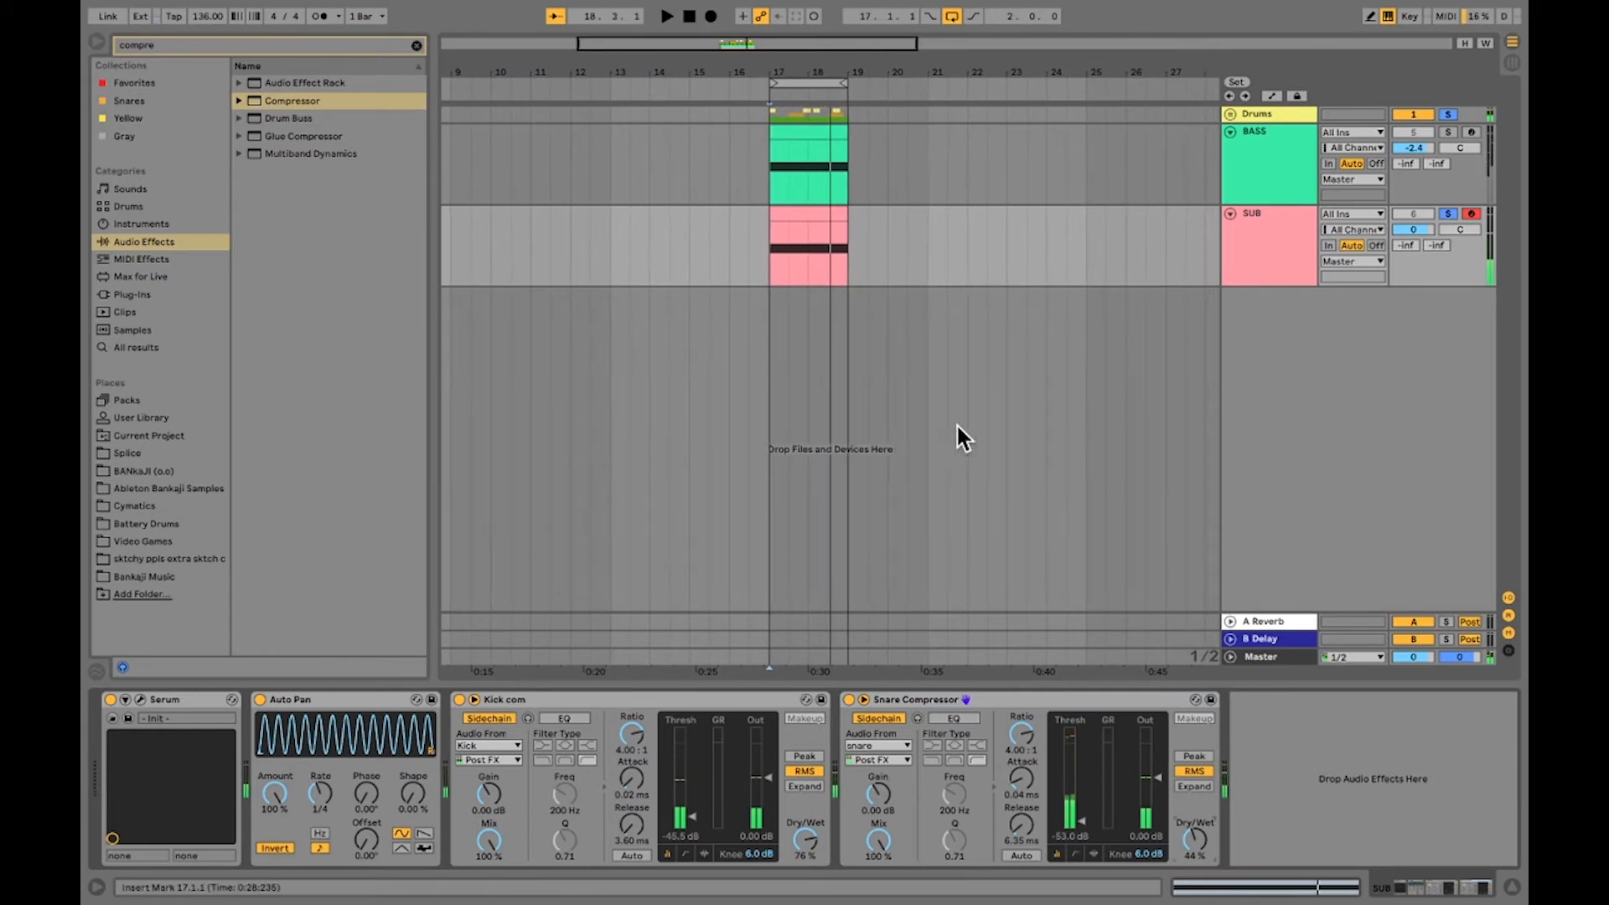
Clear the track solos and audition the full loop with both sidechain compressors active.
left_click(1447, 214)
key("space")
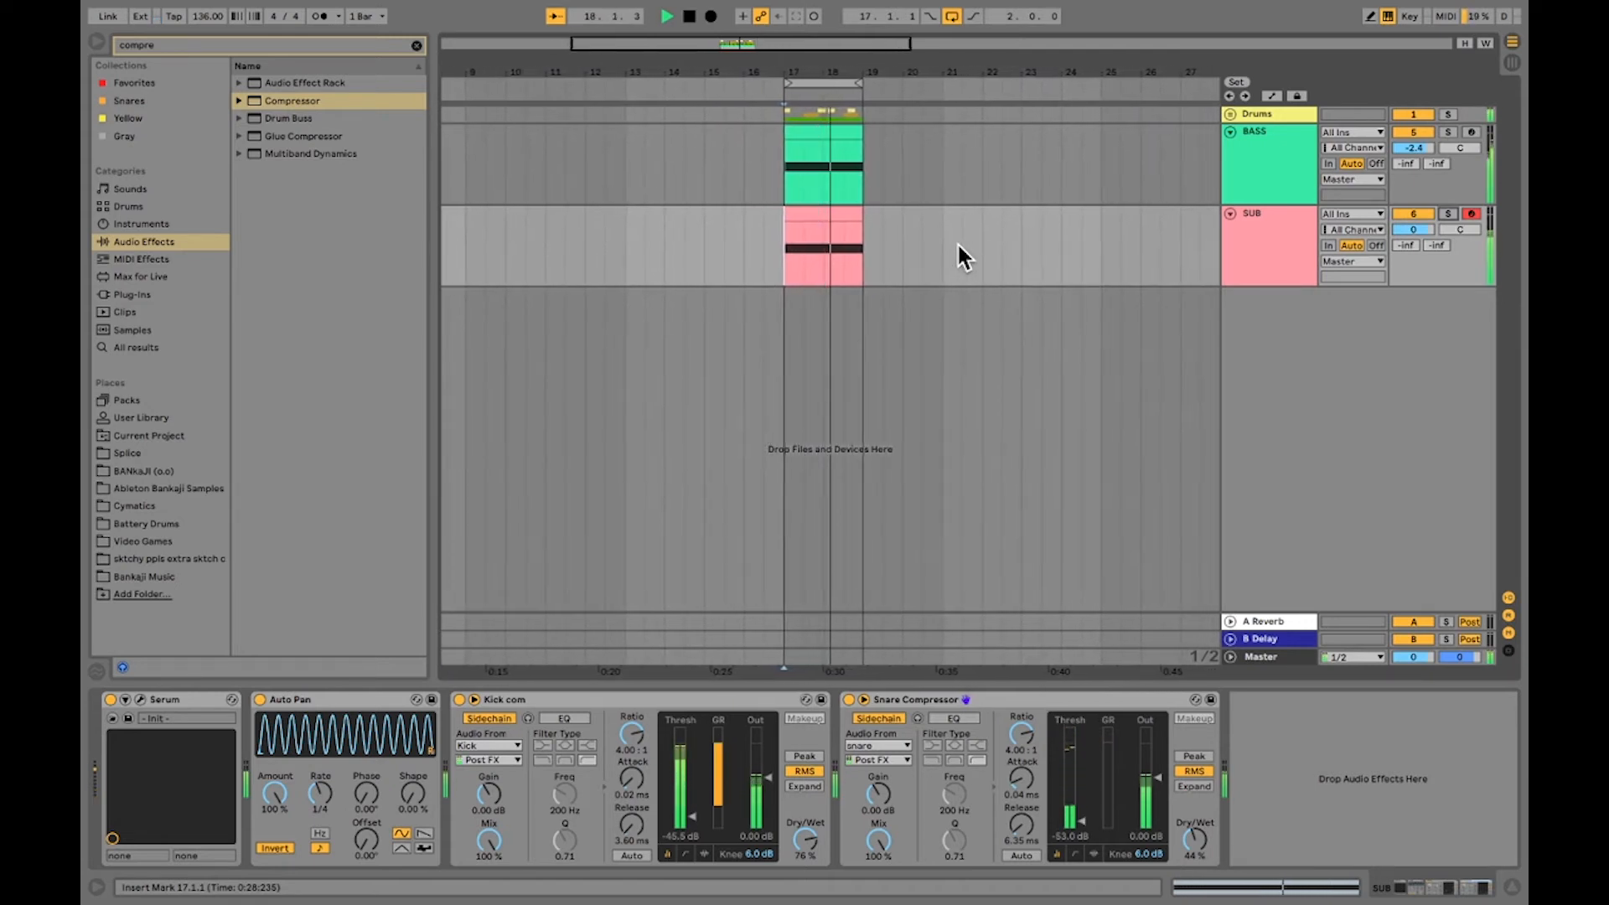
key("space")
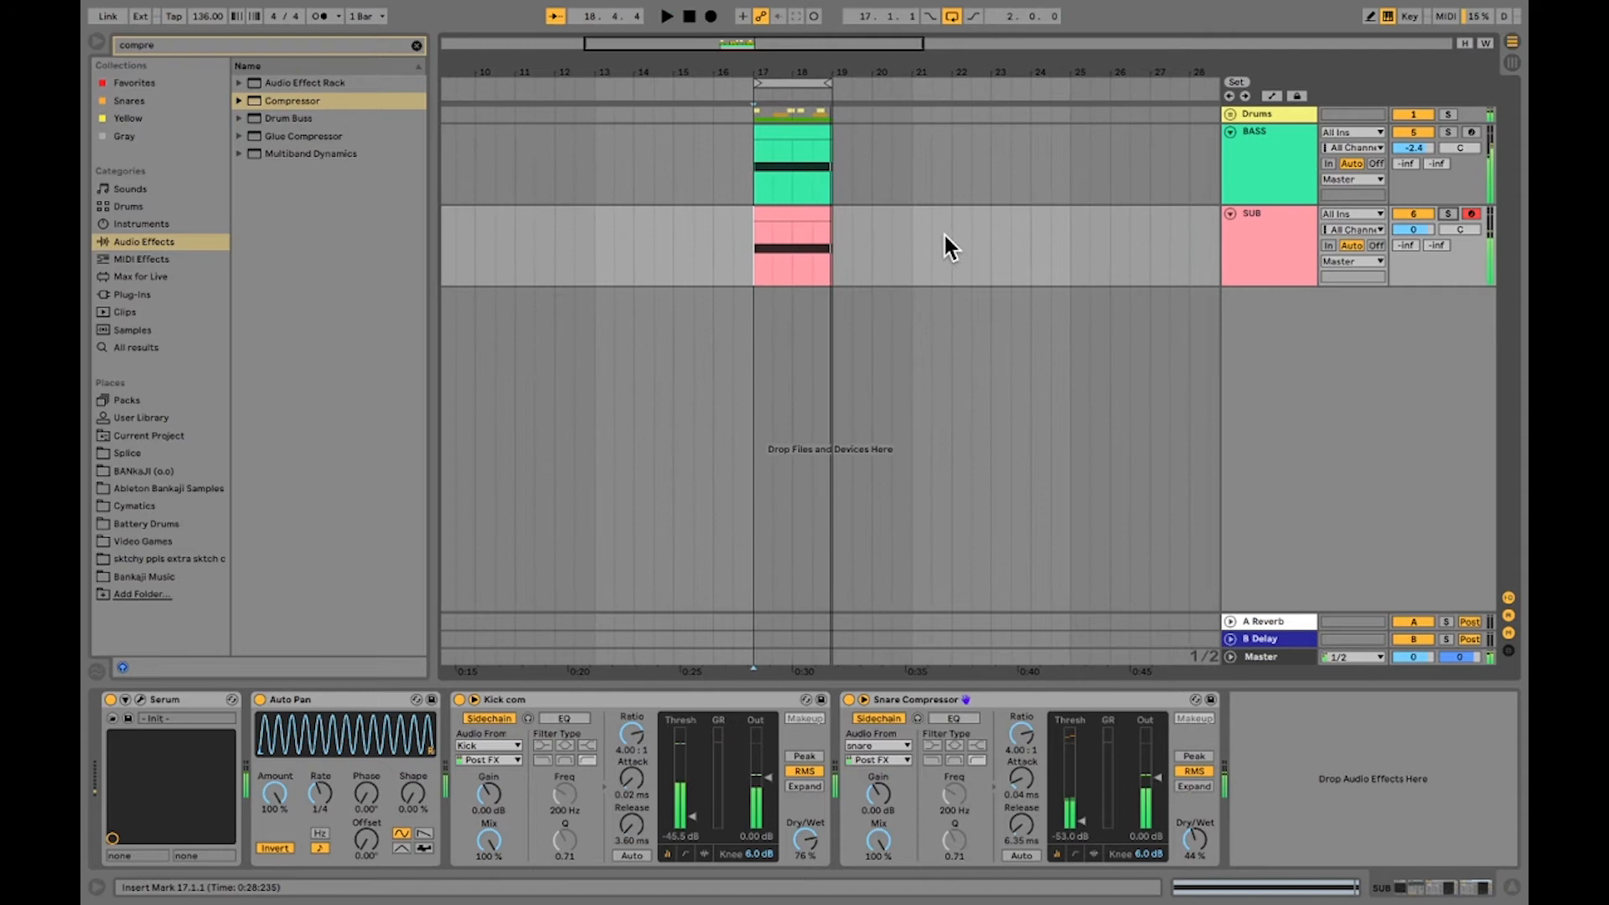
Find EQ Eight in the audio effects, add it to the end of the BASS chain and audition BASS soloed.
left_click(1194, 159)
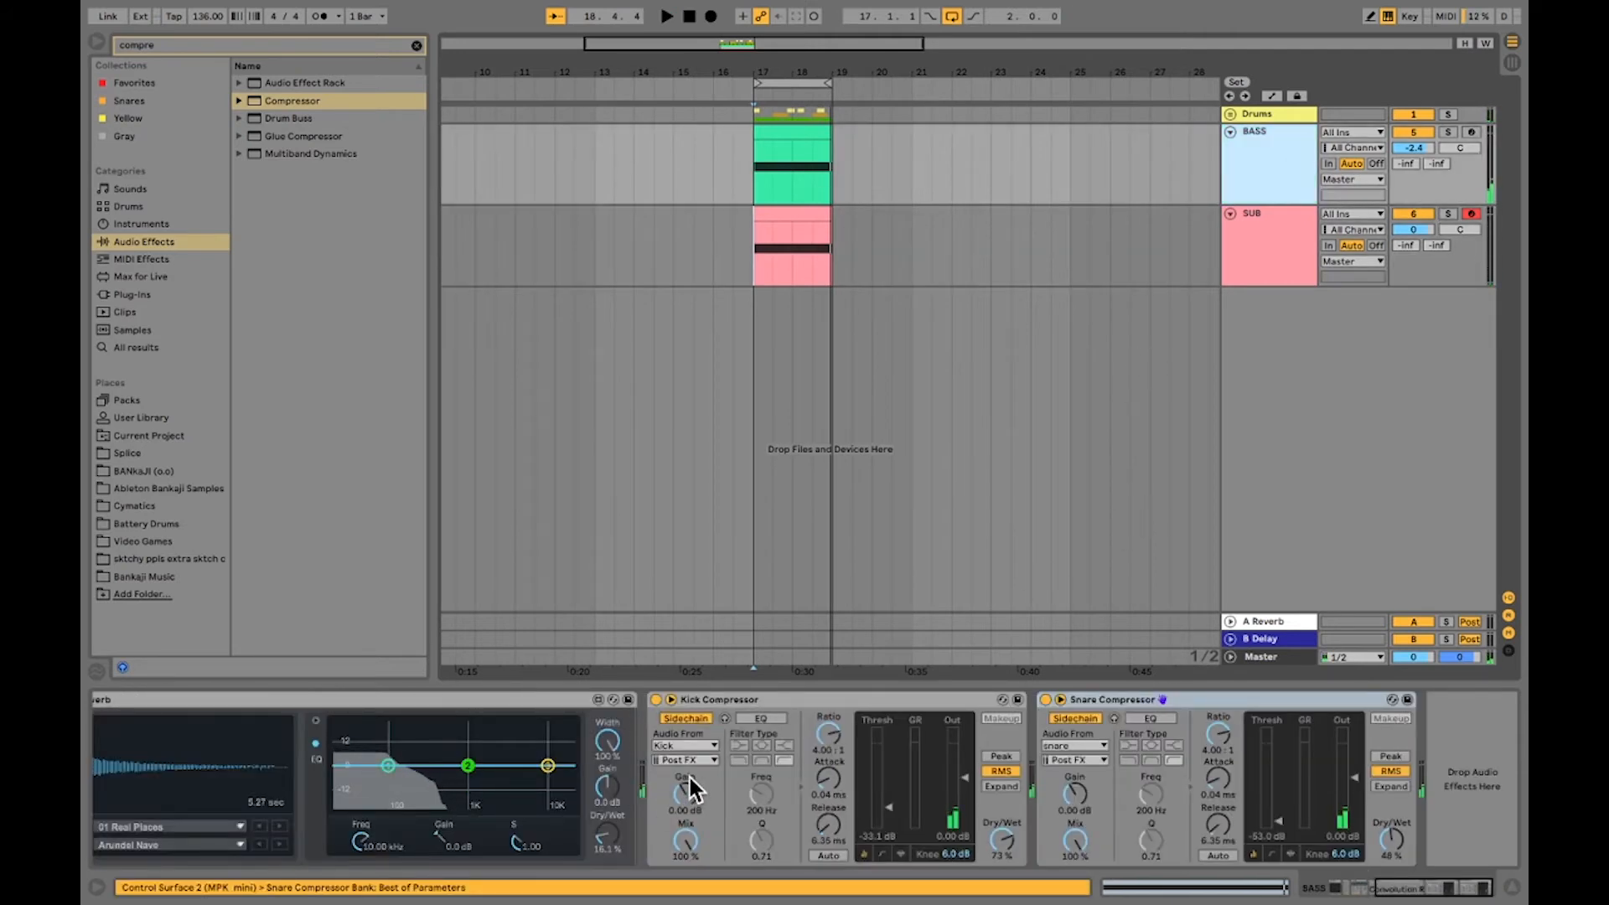
scroll(690, 778, "left", 10)
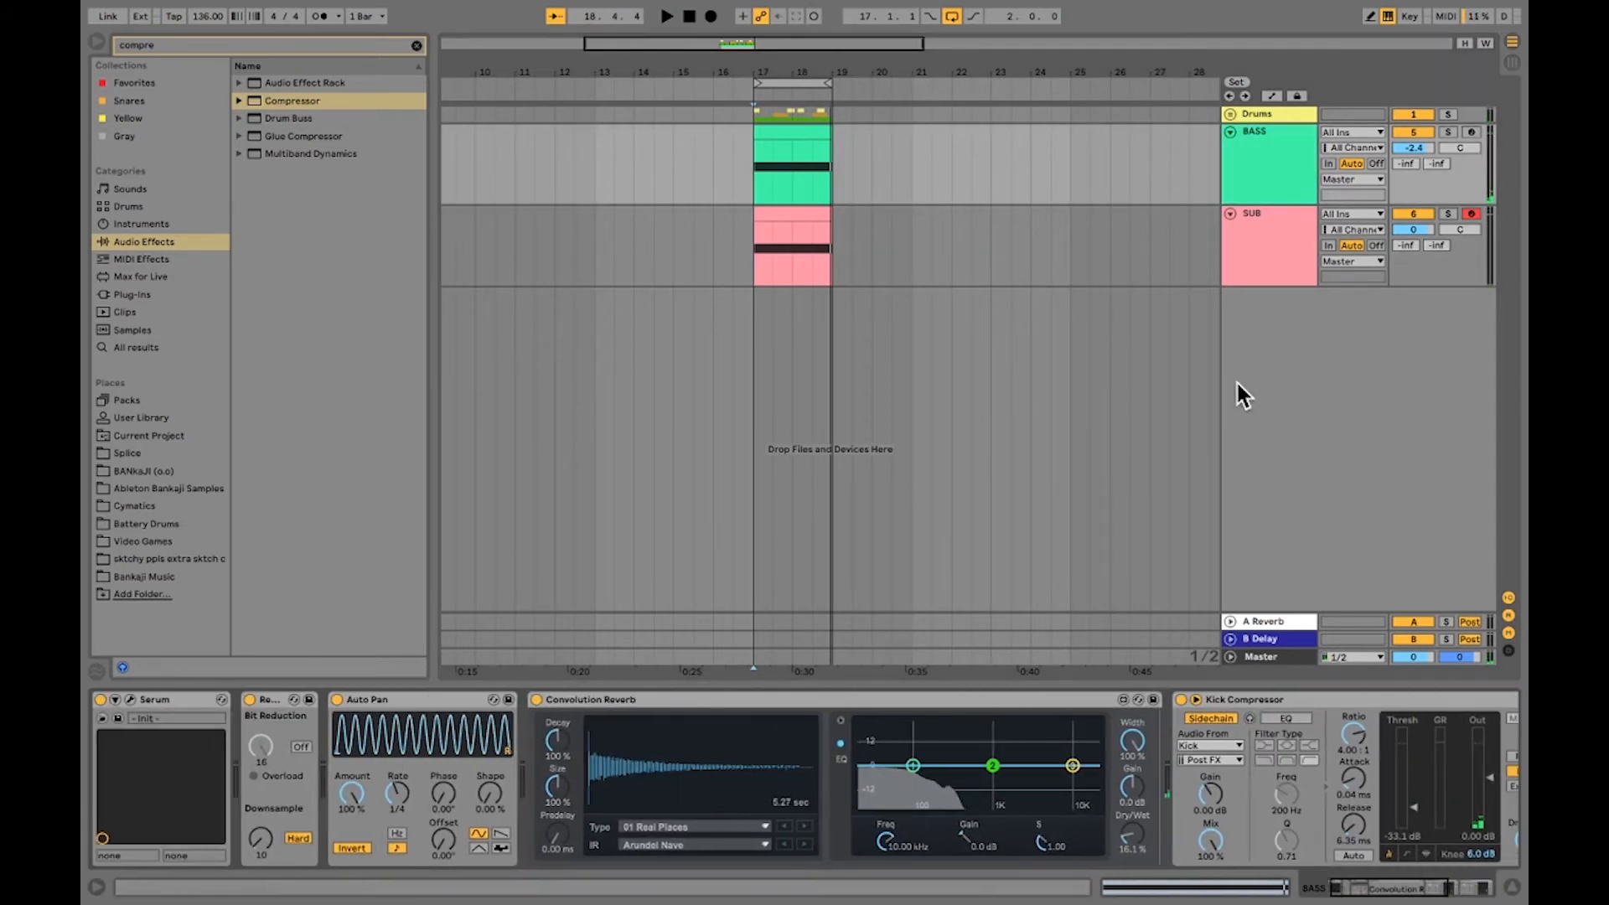
left_click(283, 47)
type("eq")
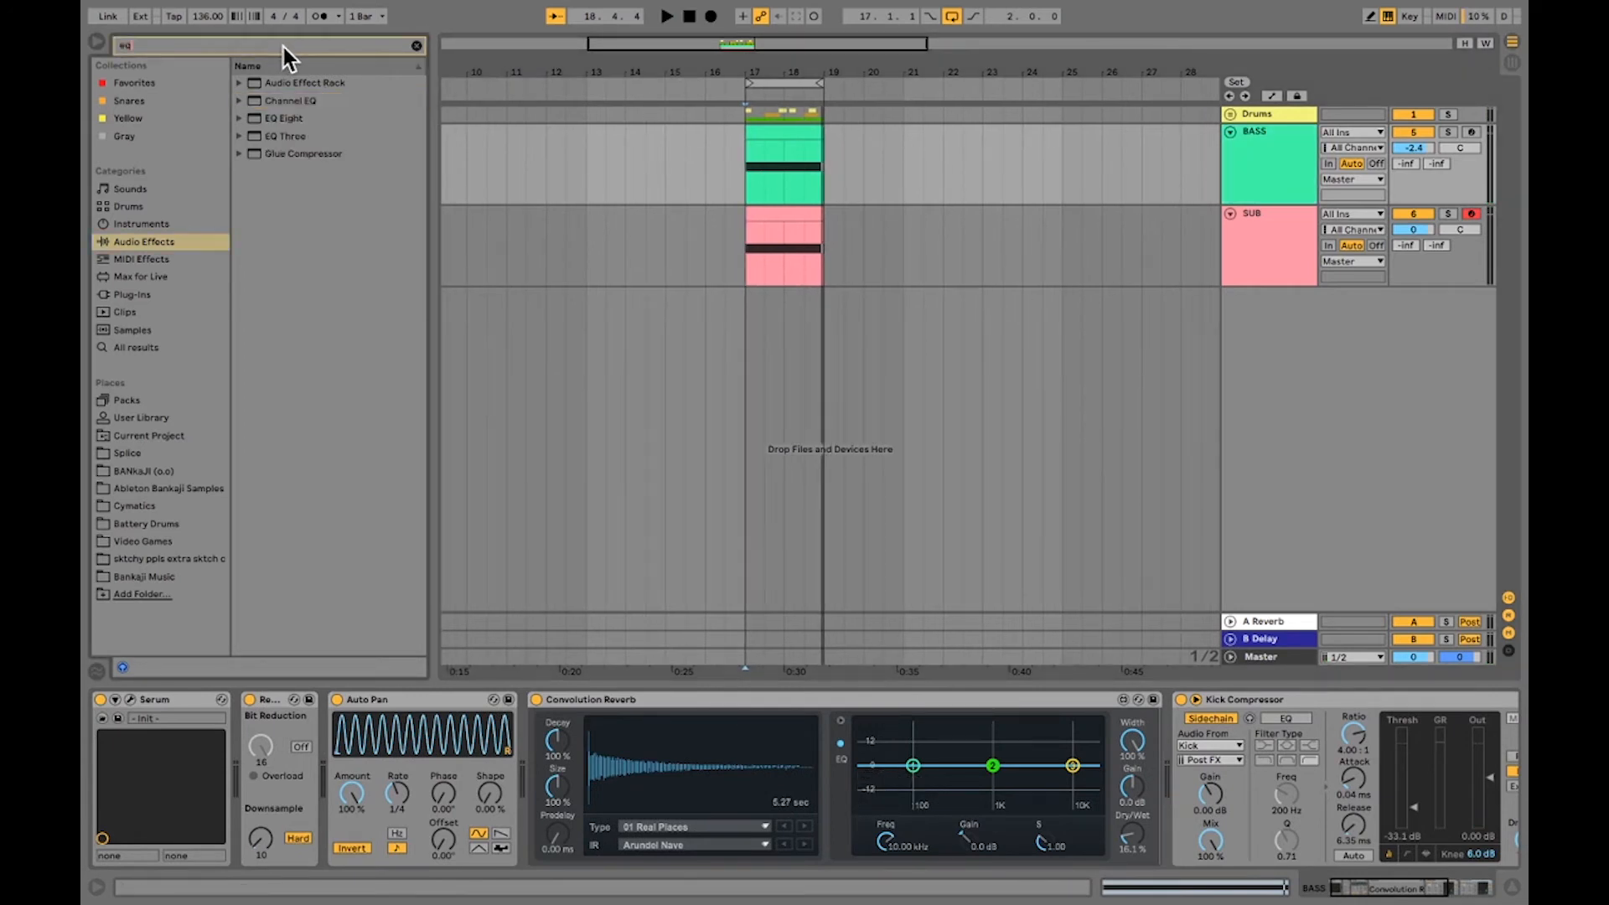
left_click(285, 119)
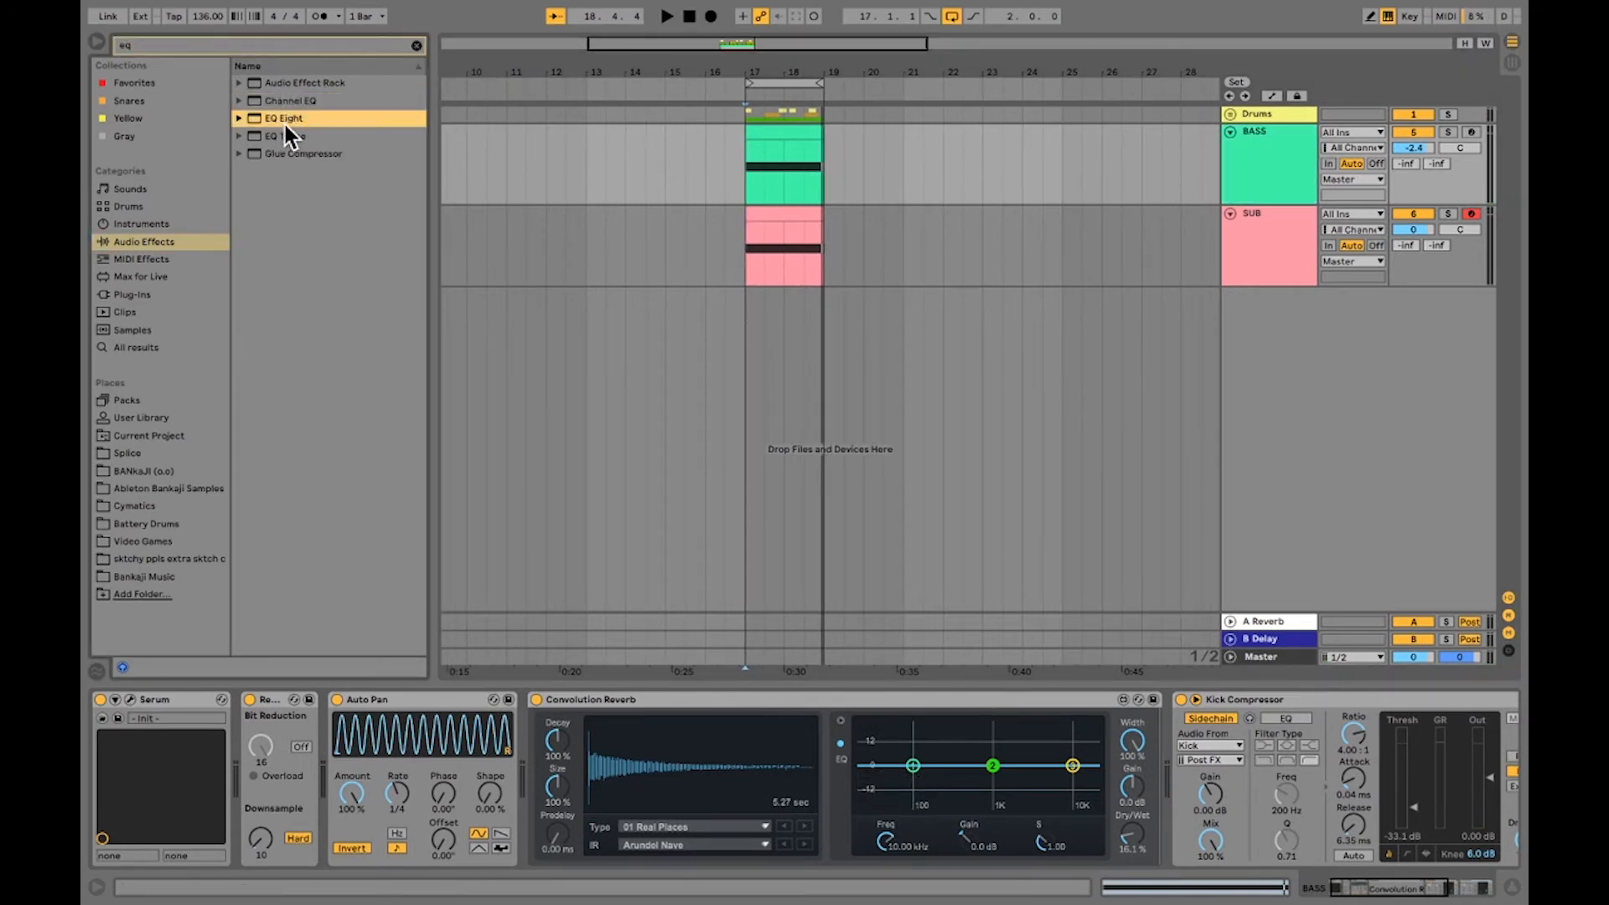
left_click(311, 46)
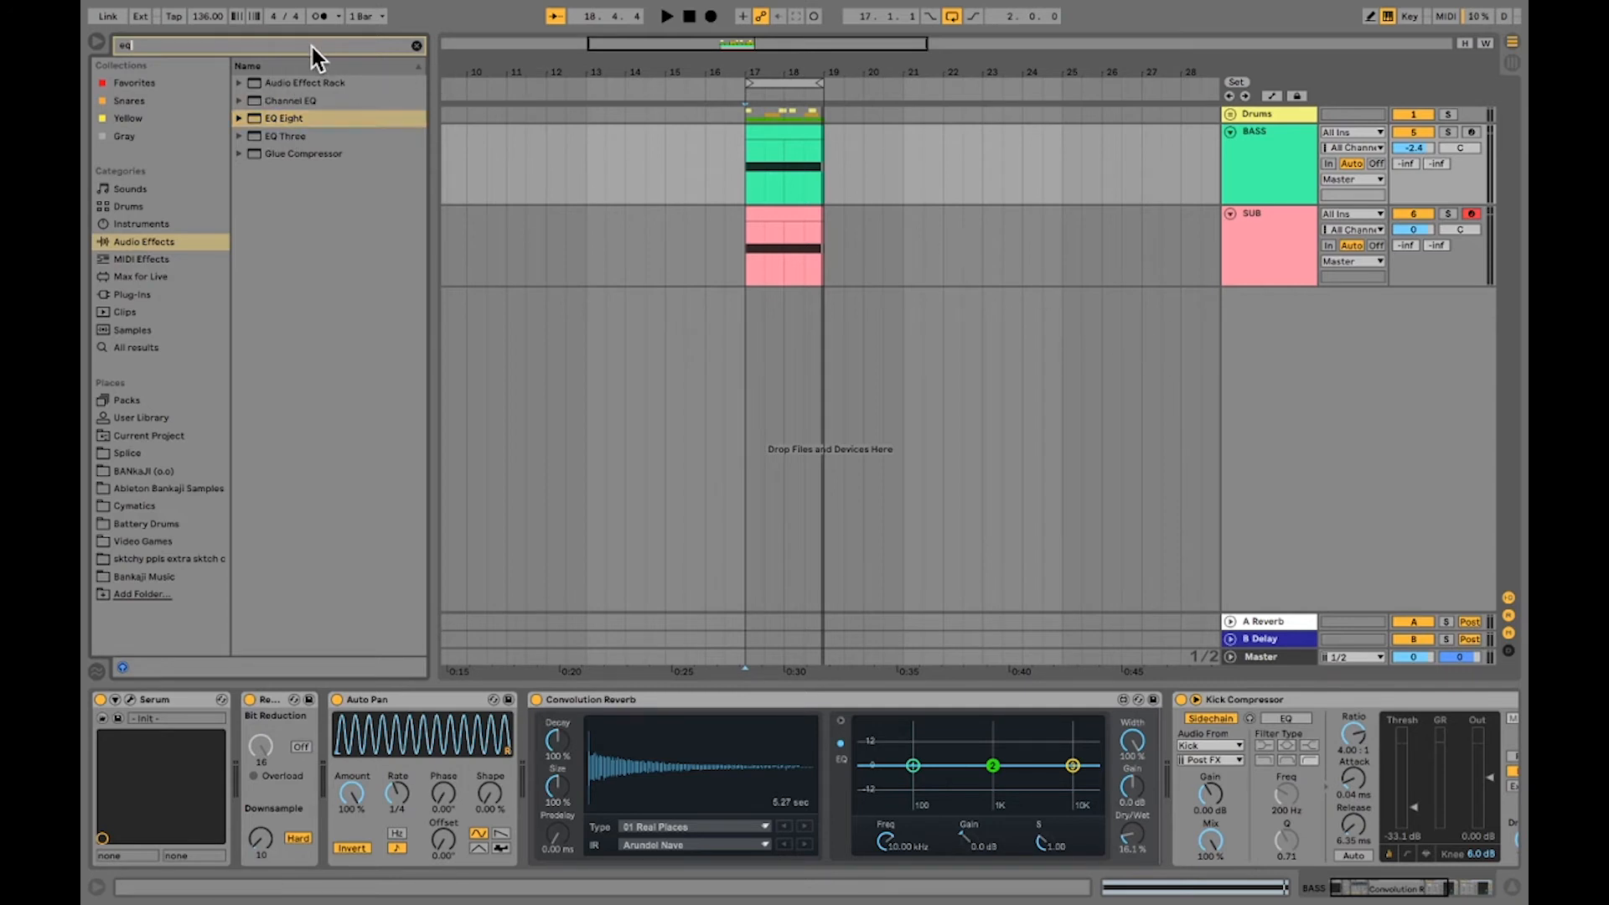
left_click(150, 245)
left_click_drag(273, 123, 712, 223)
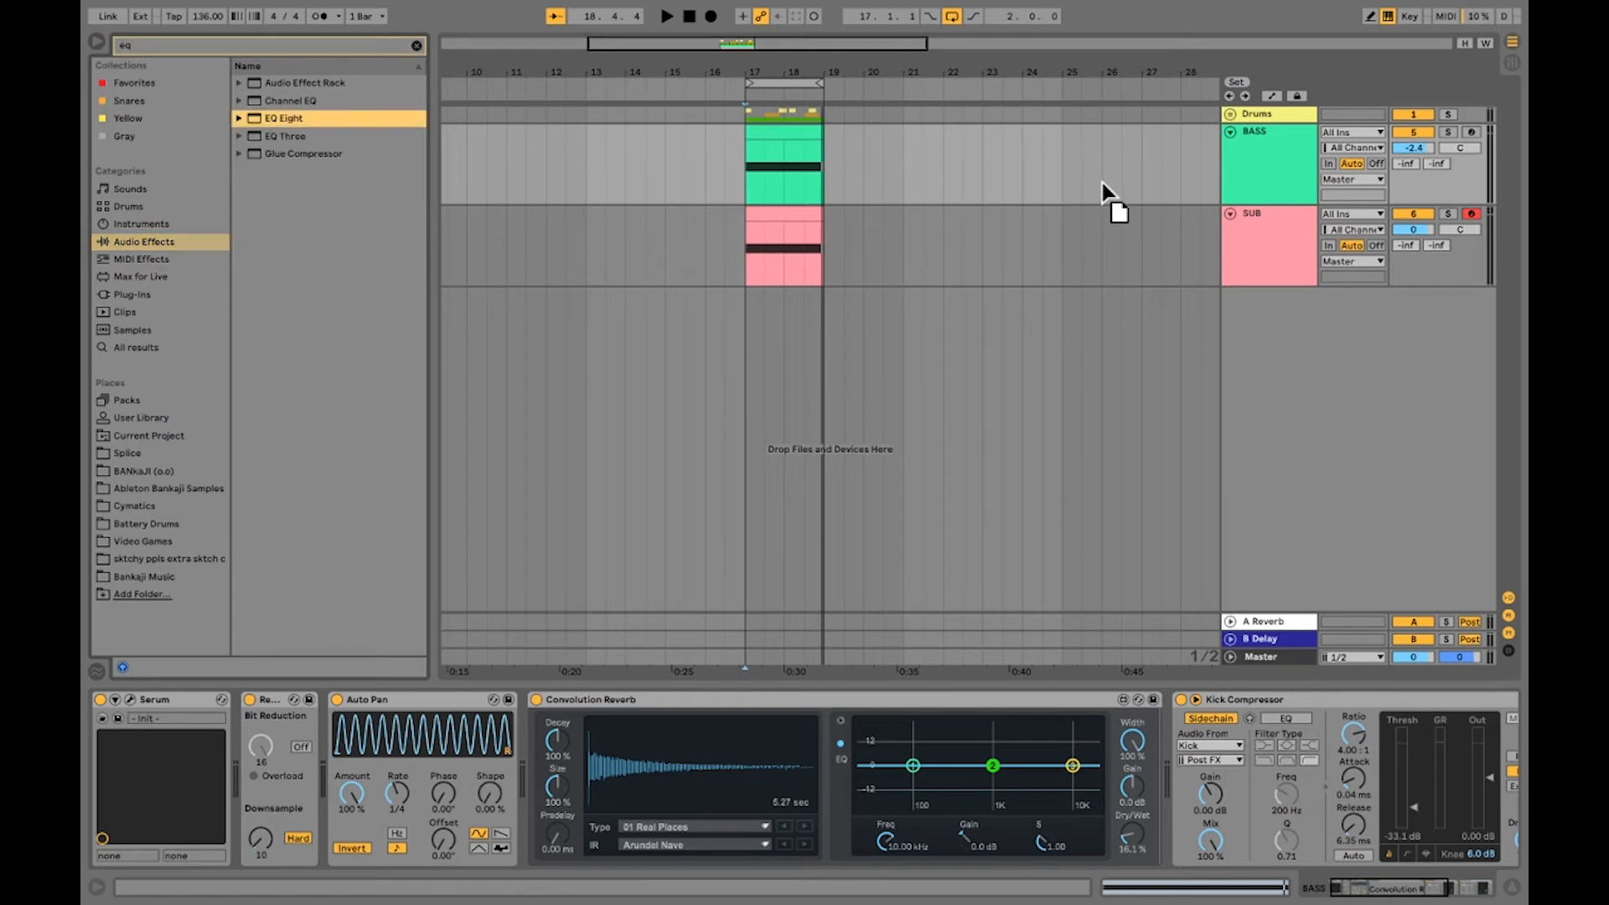
left_click_drag(1103, 182, 1103, 181)
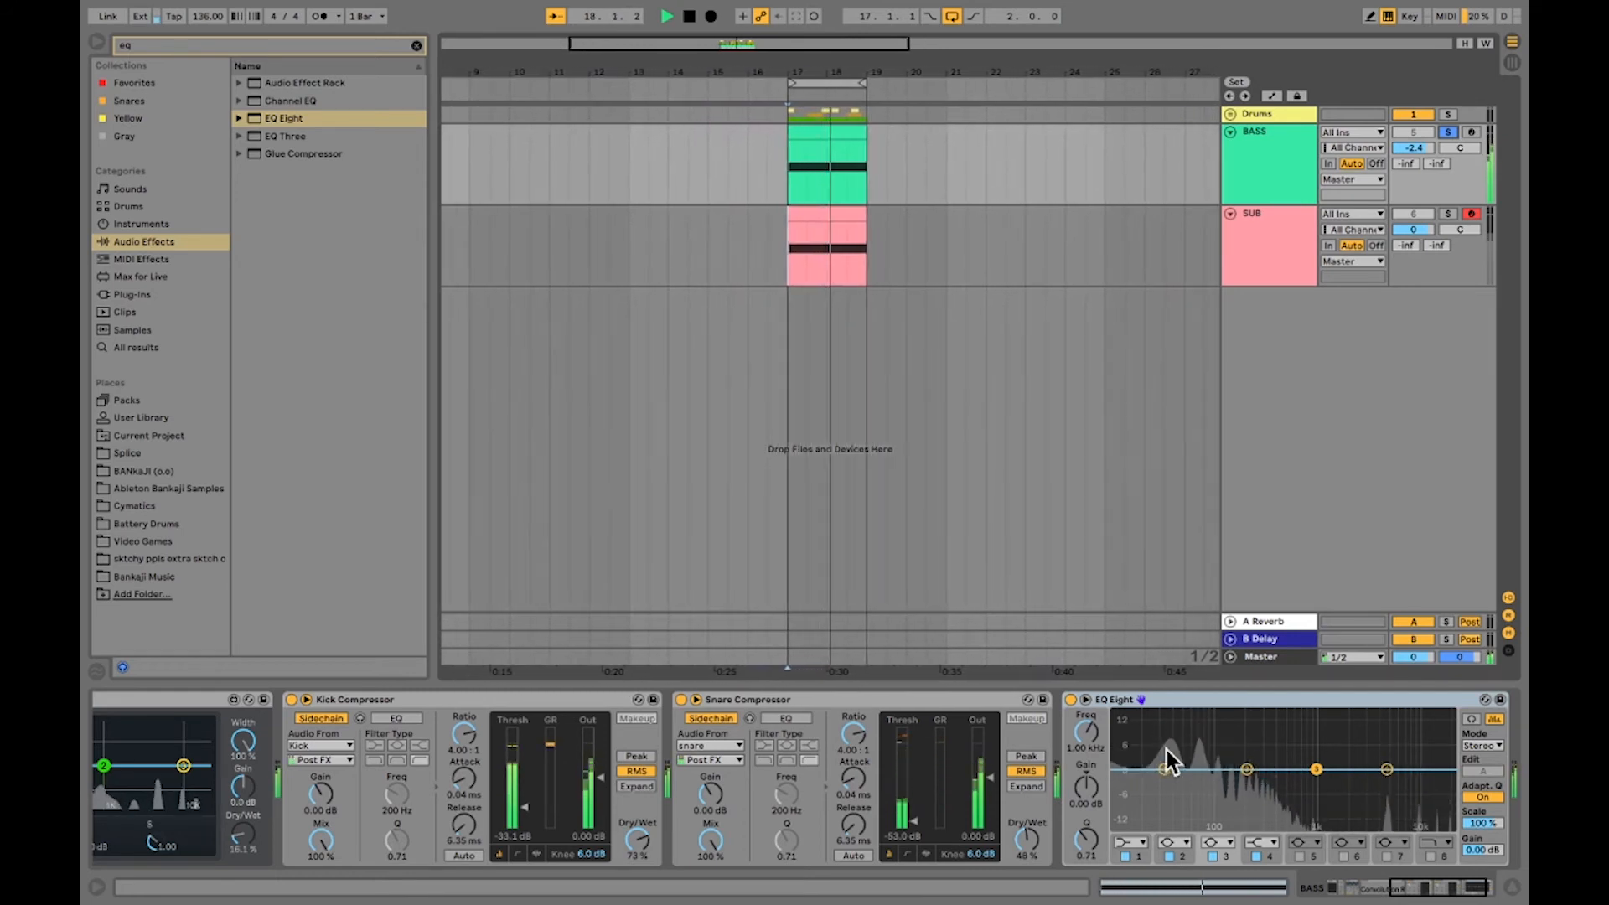
key("space")
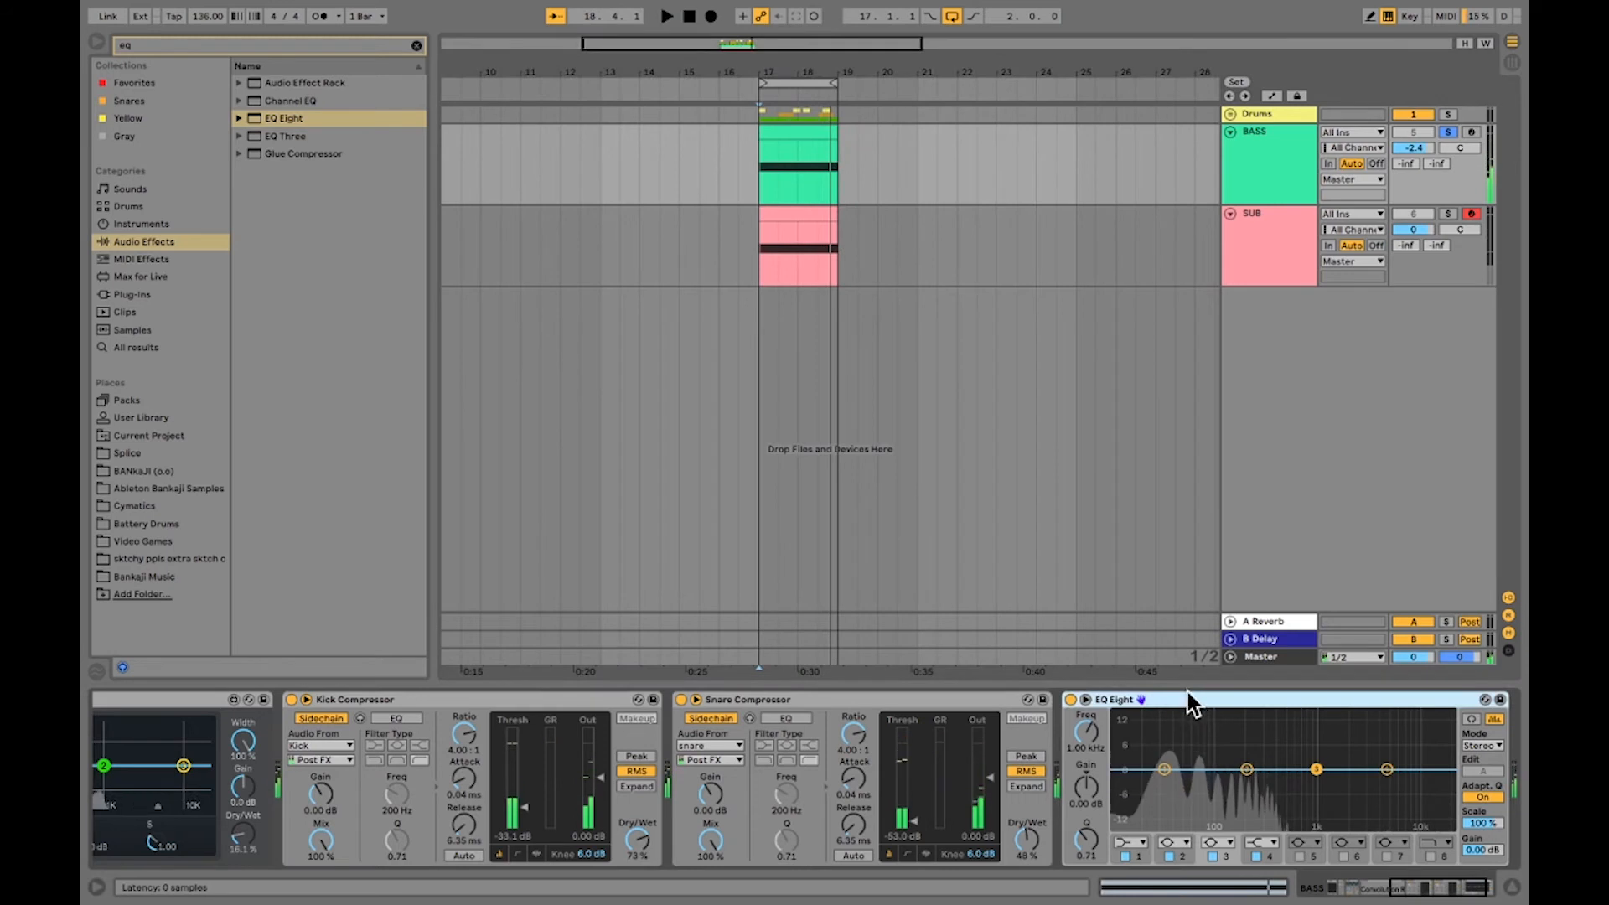
Copy the EQ Eight from BASS to the end of the SUB track's device chain.
right_click(1178, 697)
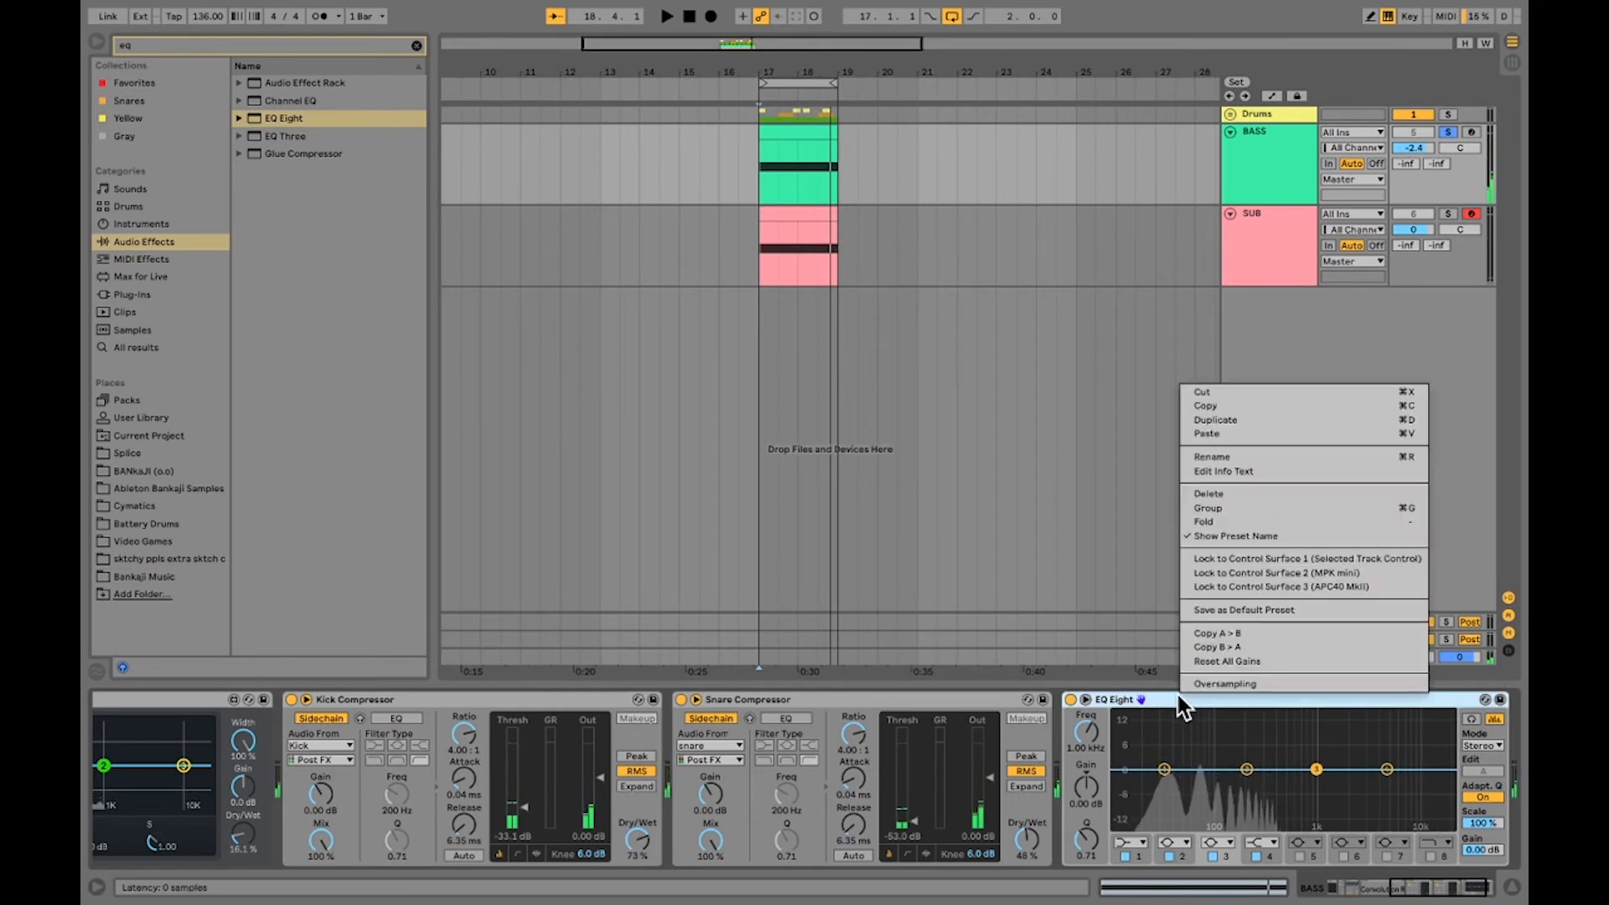
left_click(1229, 406)
left_click(1260, 244)
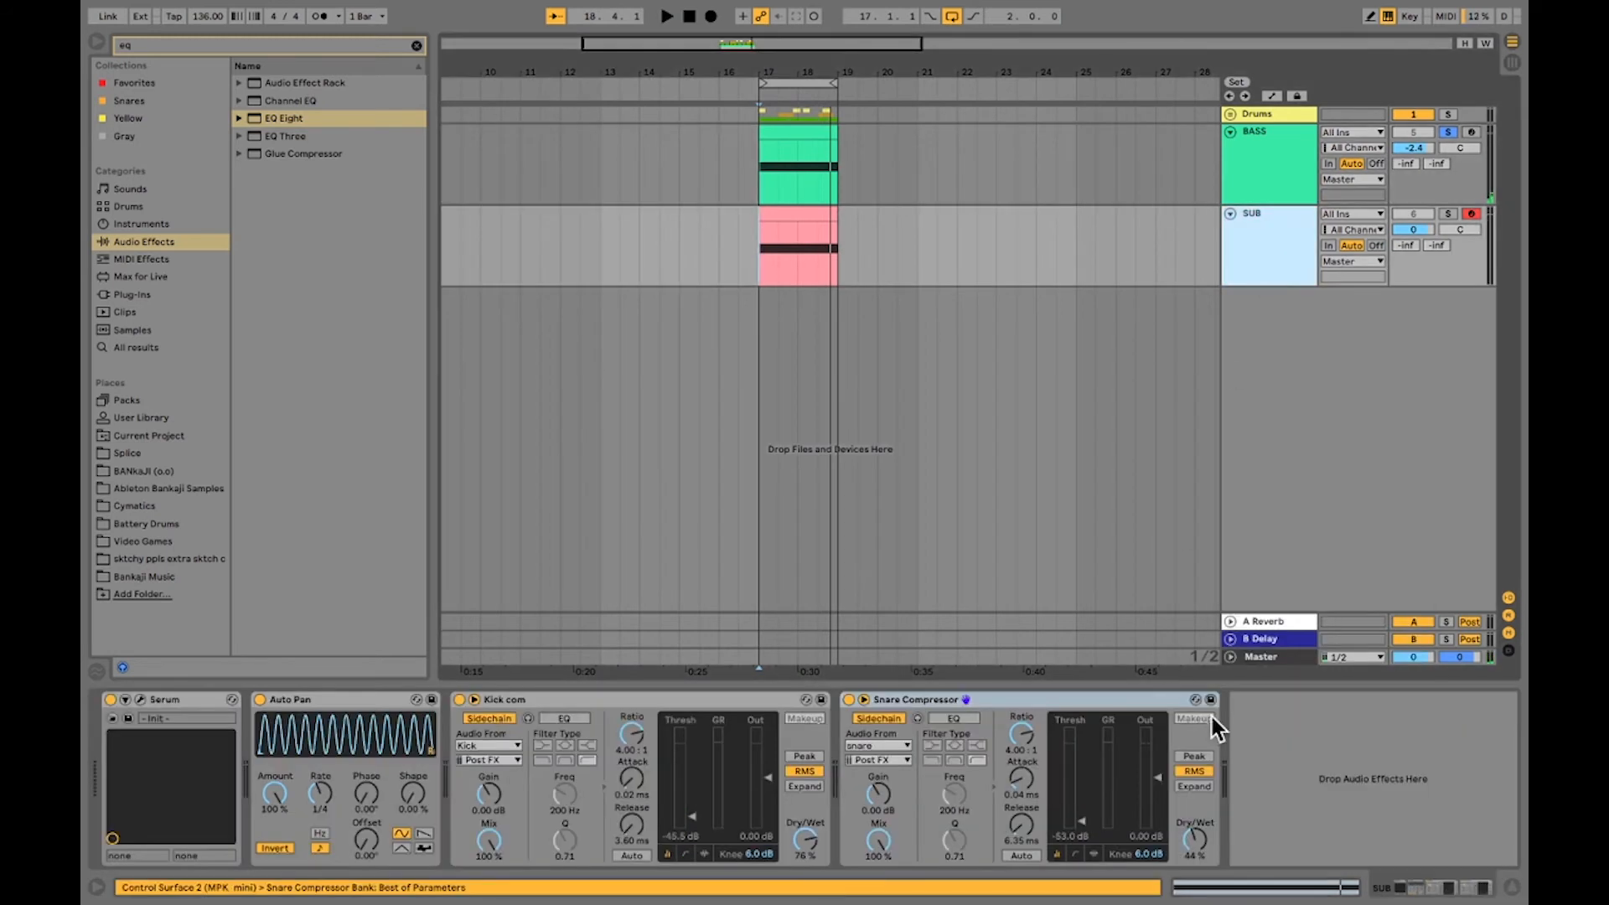
right_click(1279, 753)
left_click(1295, 764)
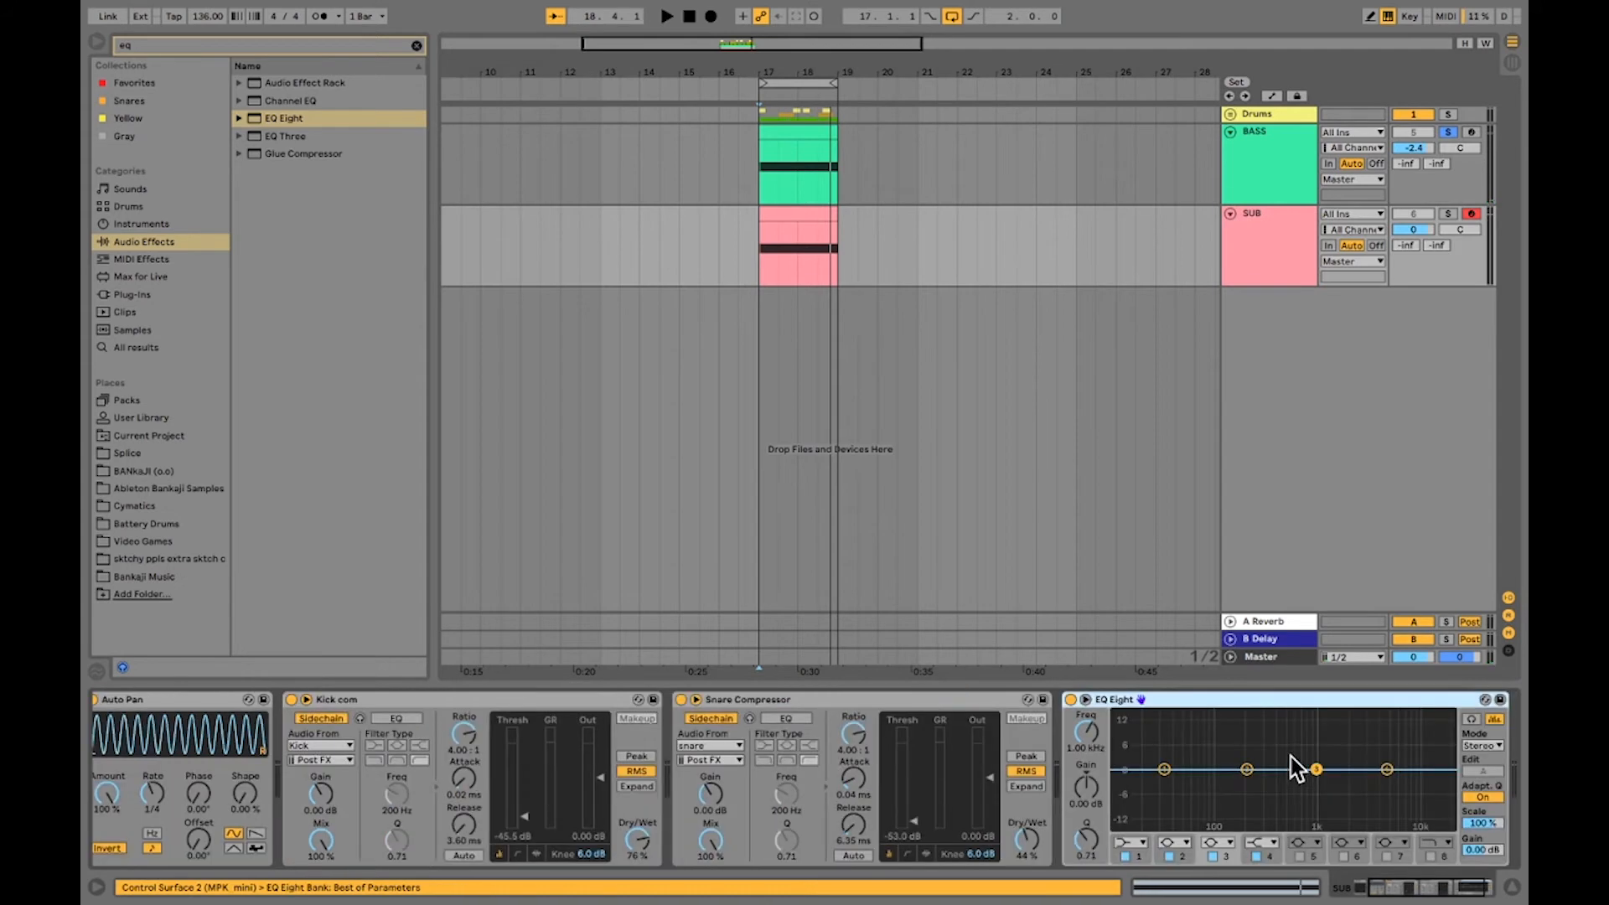
Audition SUB and BASS soloed in turn, examining where their low frequencies overlap in EQ Eight.
left_click(1448, 215)
key("space")
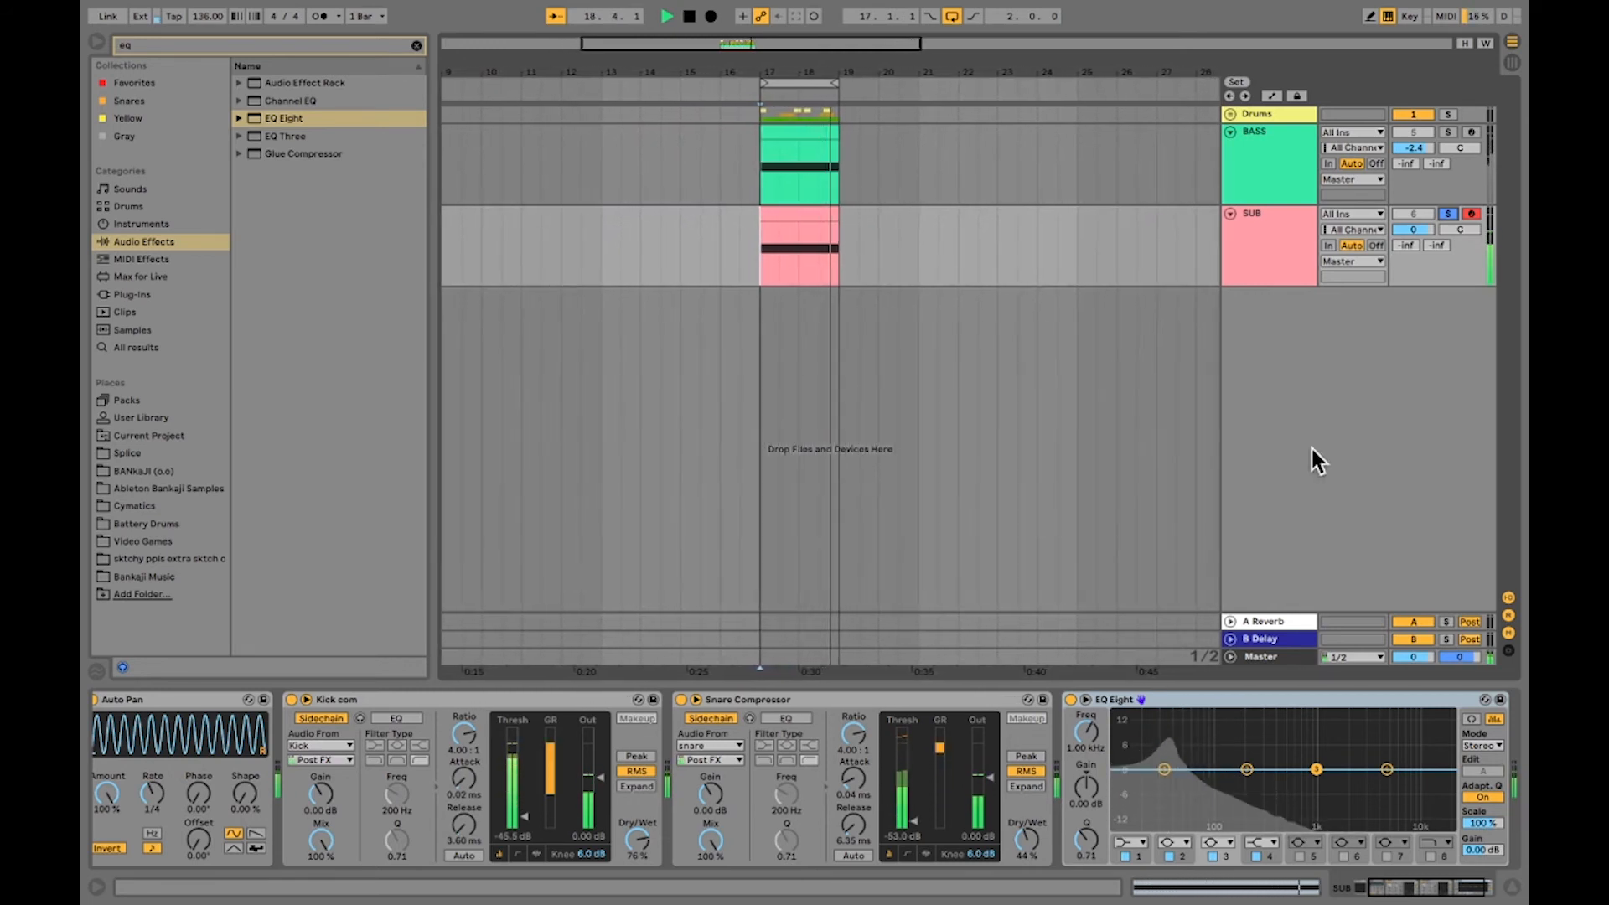
key("space")
left_click(1447, 131)
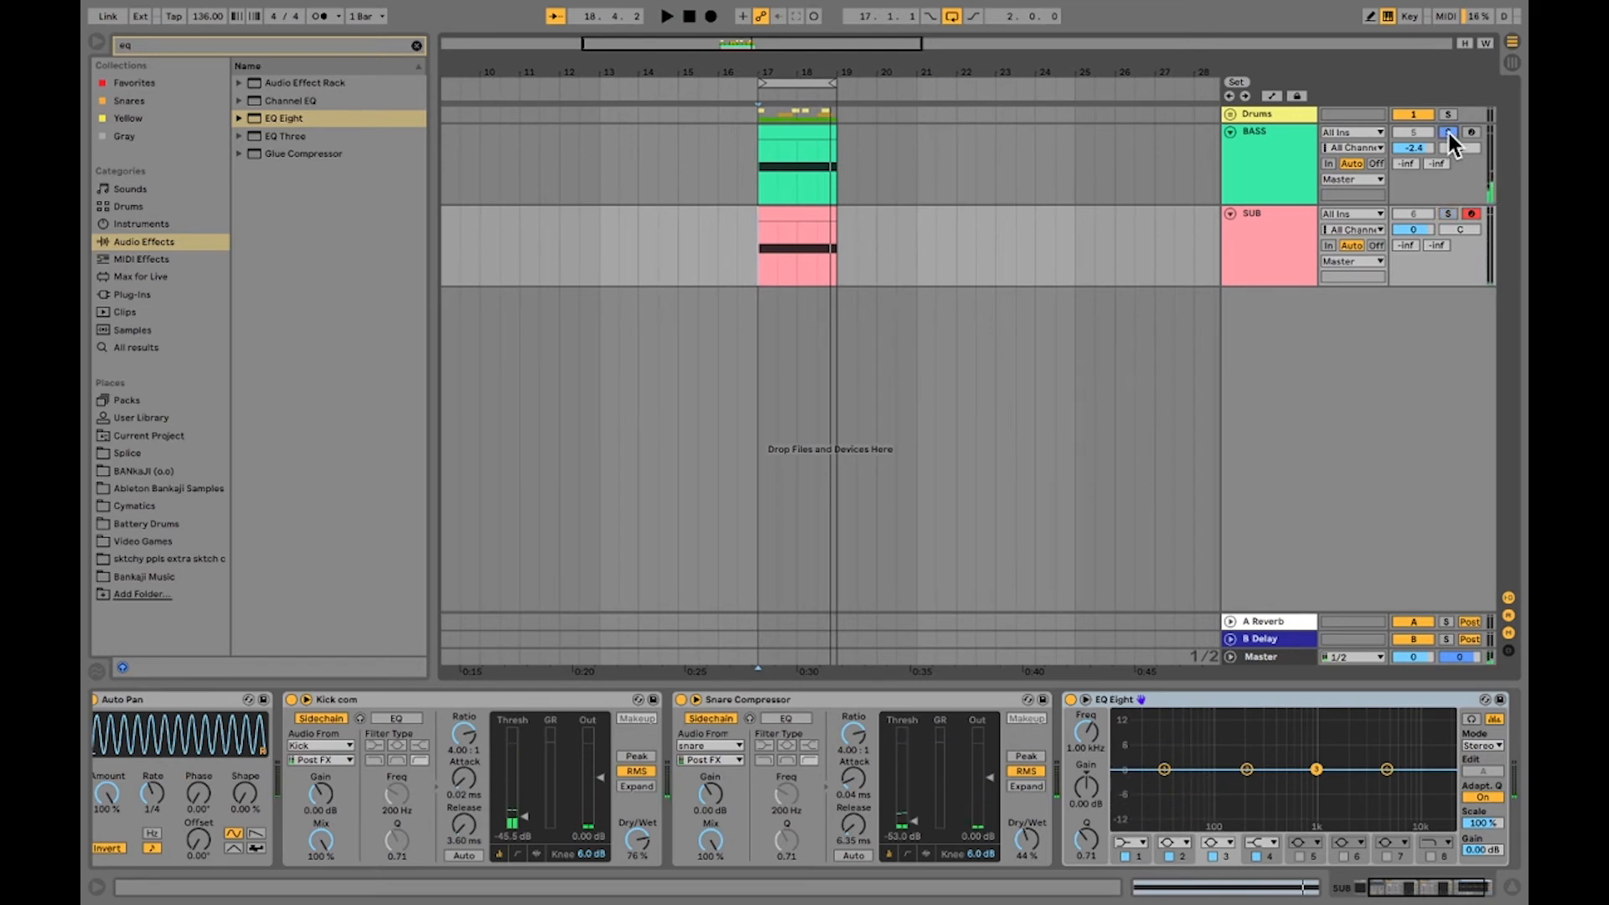
left_click(1295, 159)
key("space")
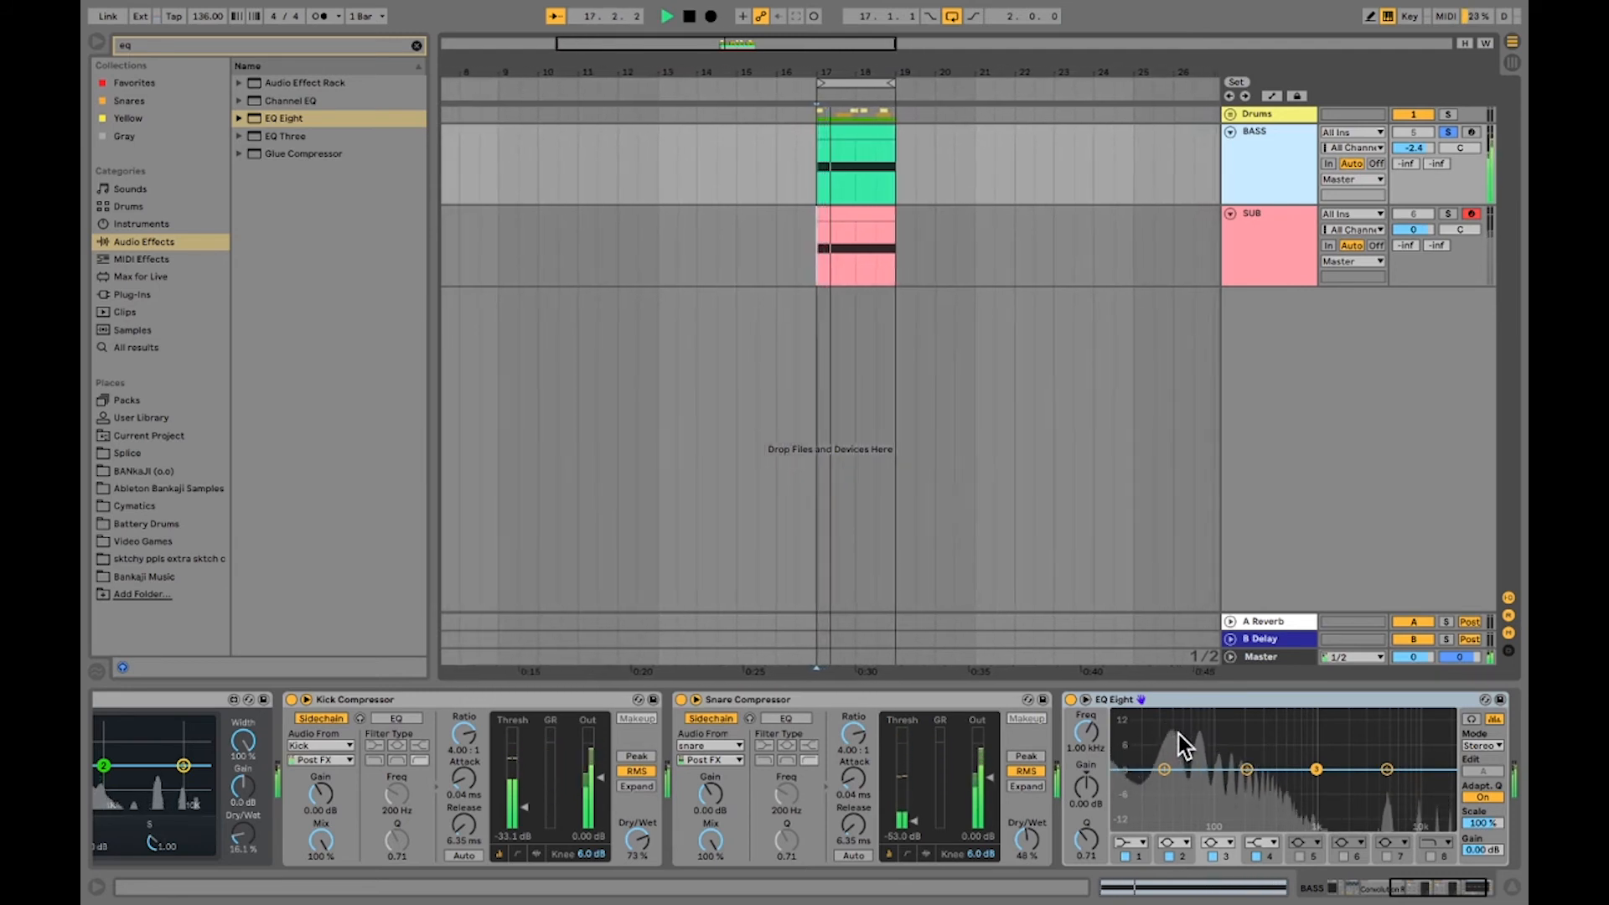
key("space")
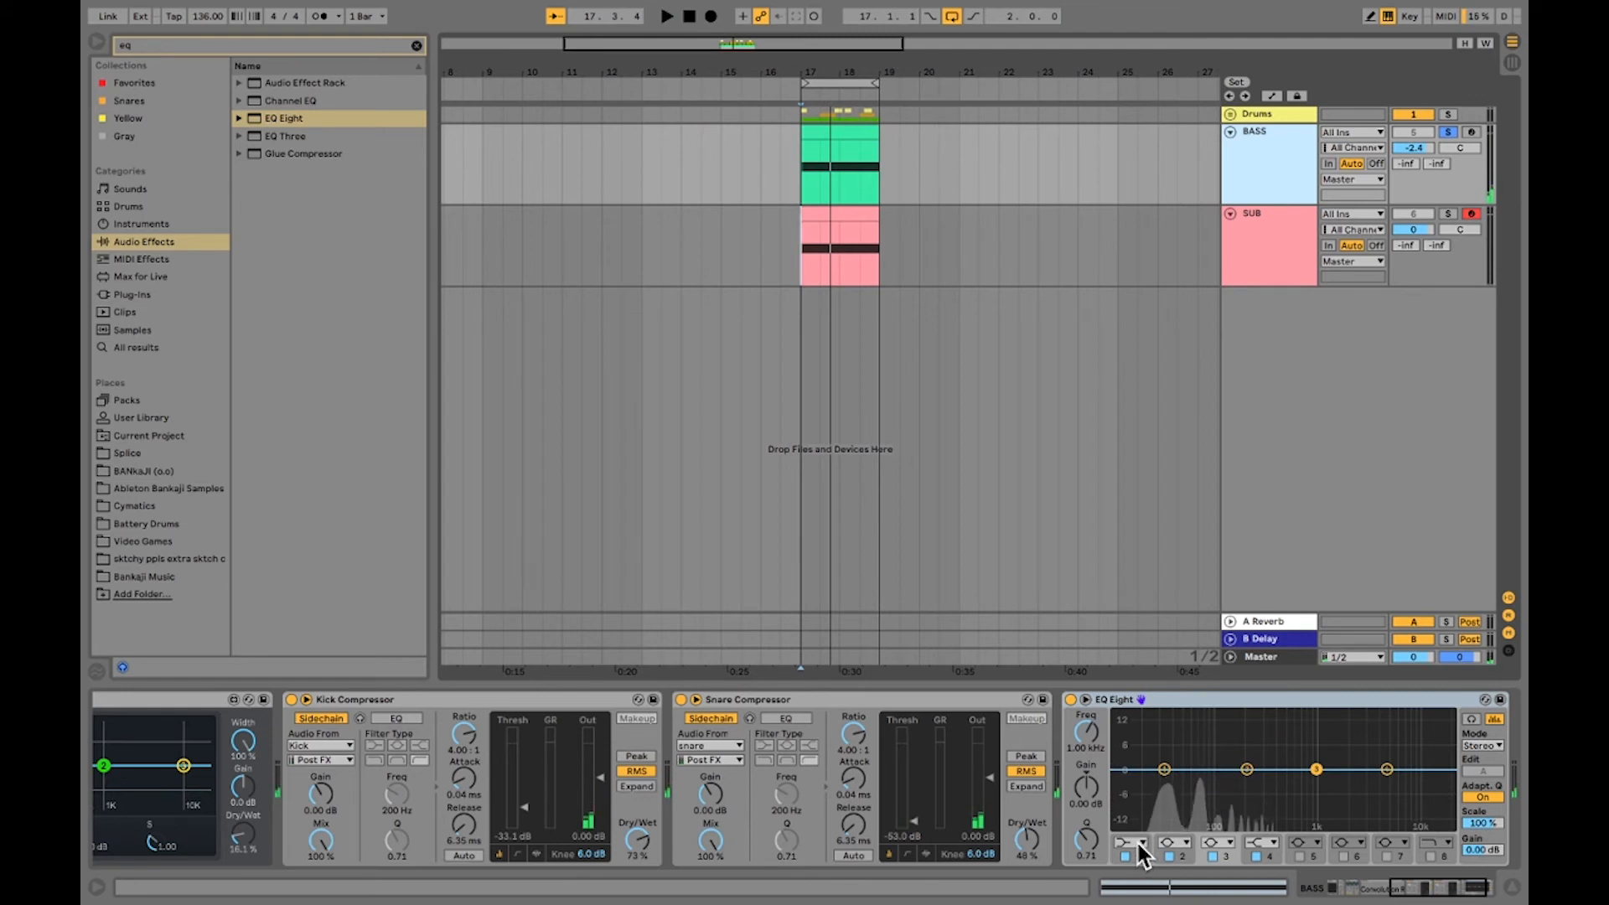
Change band 1 of the BASS EQ Eight to a steep low cut at 108 Hz and audition it.
left_click(1140, 844)
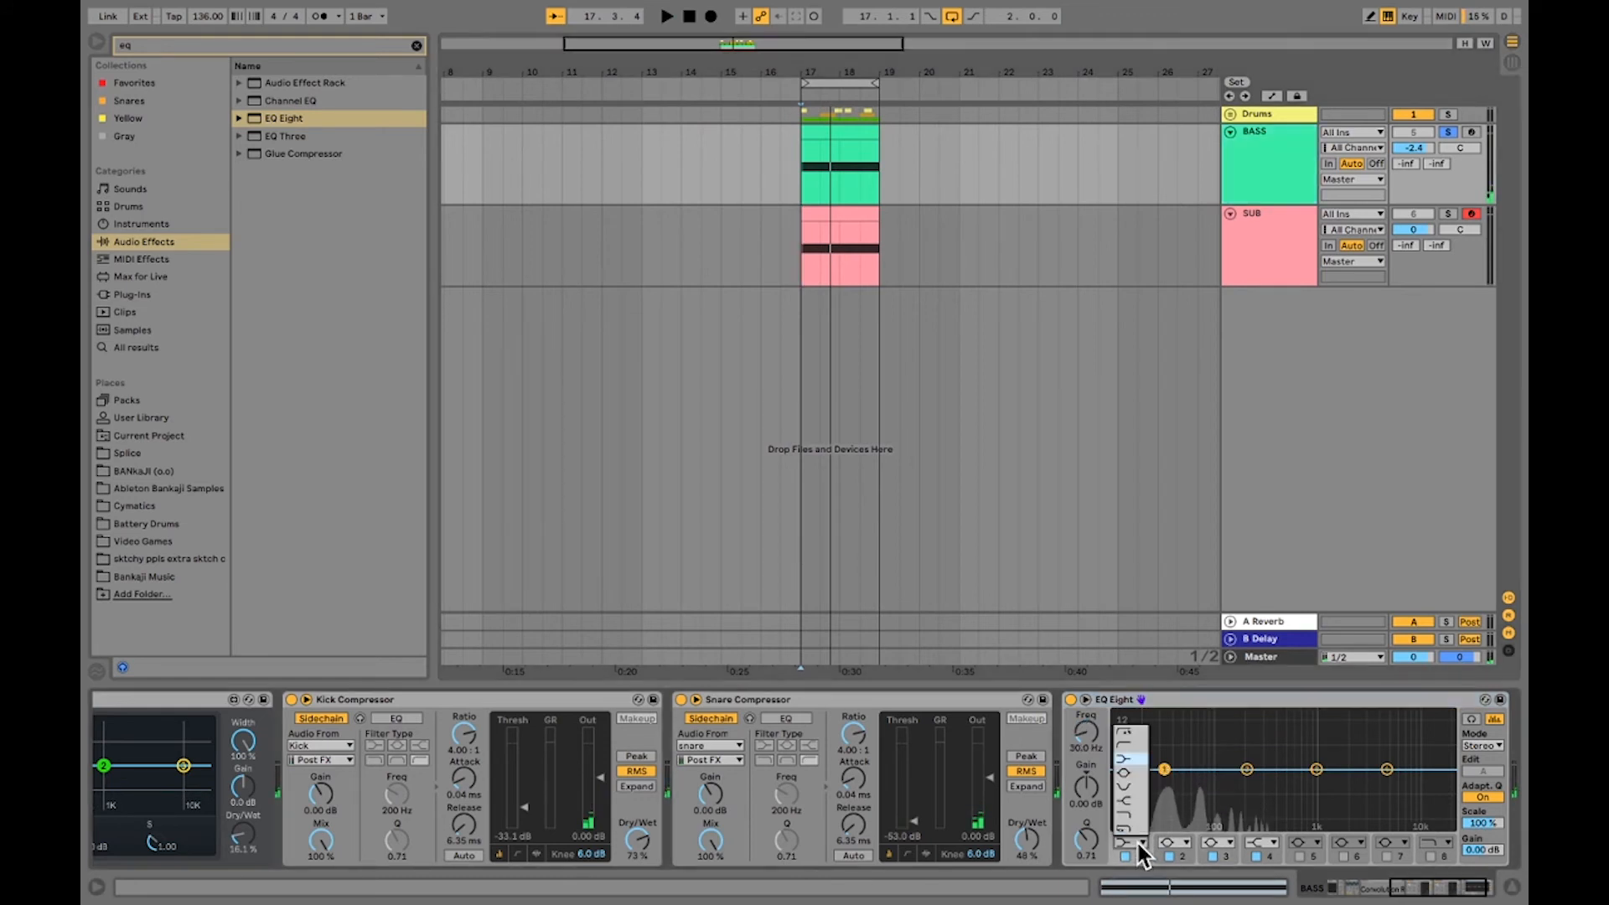
left_click(1129, 734)
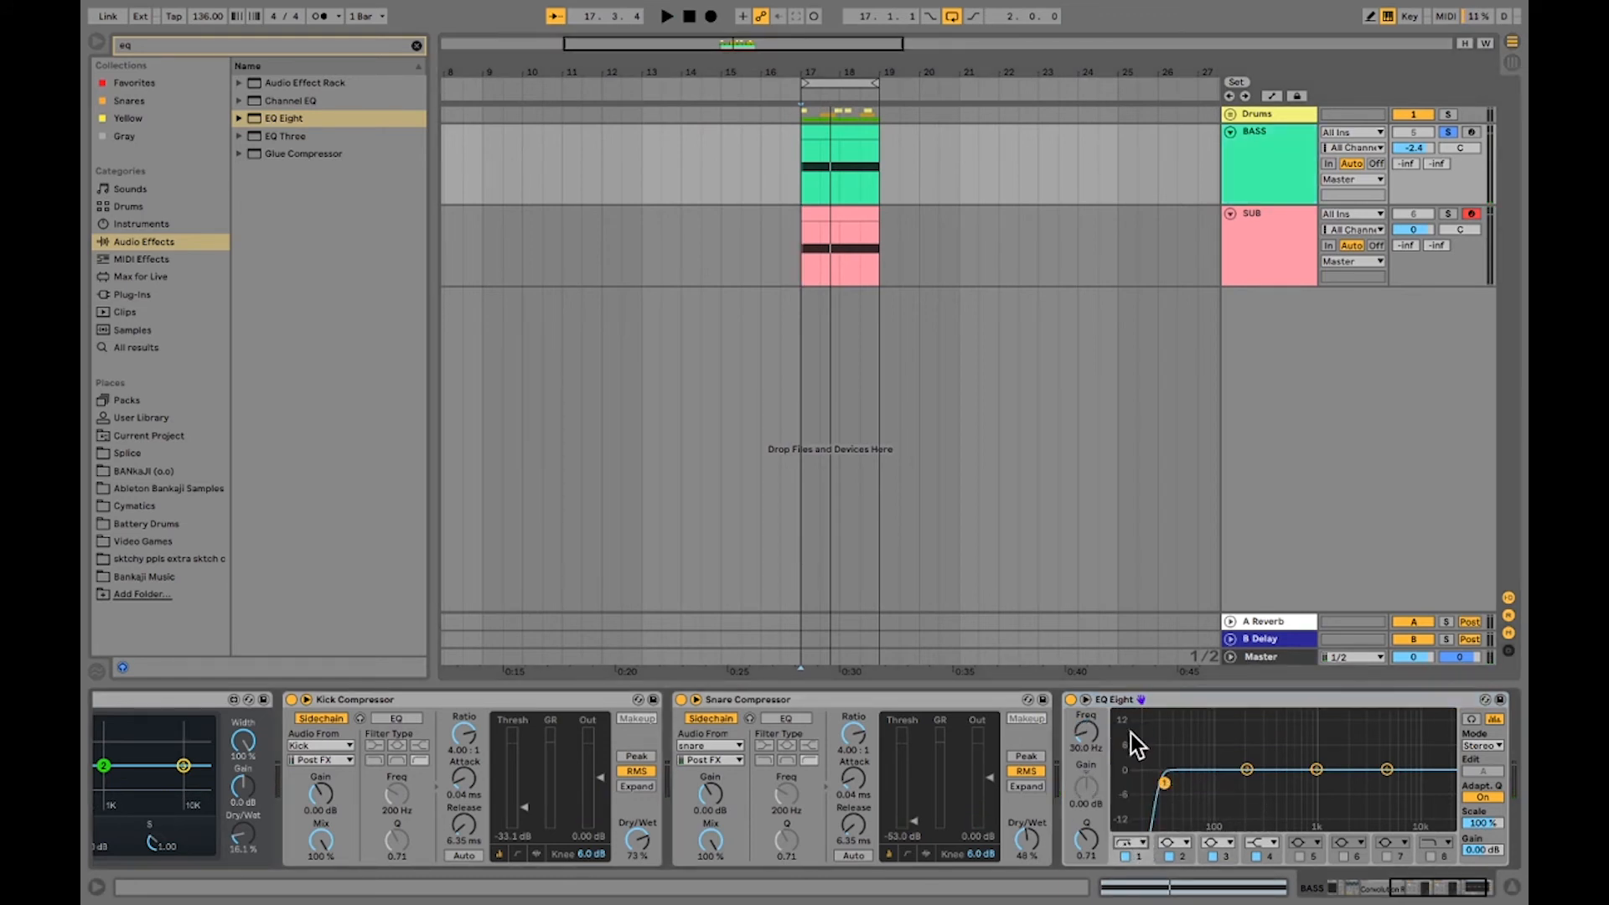
left_click_drag(1090, 741, 1089, 704)
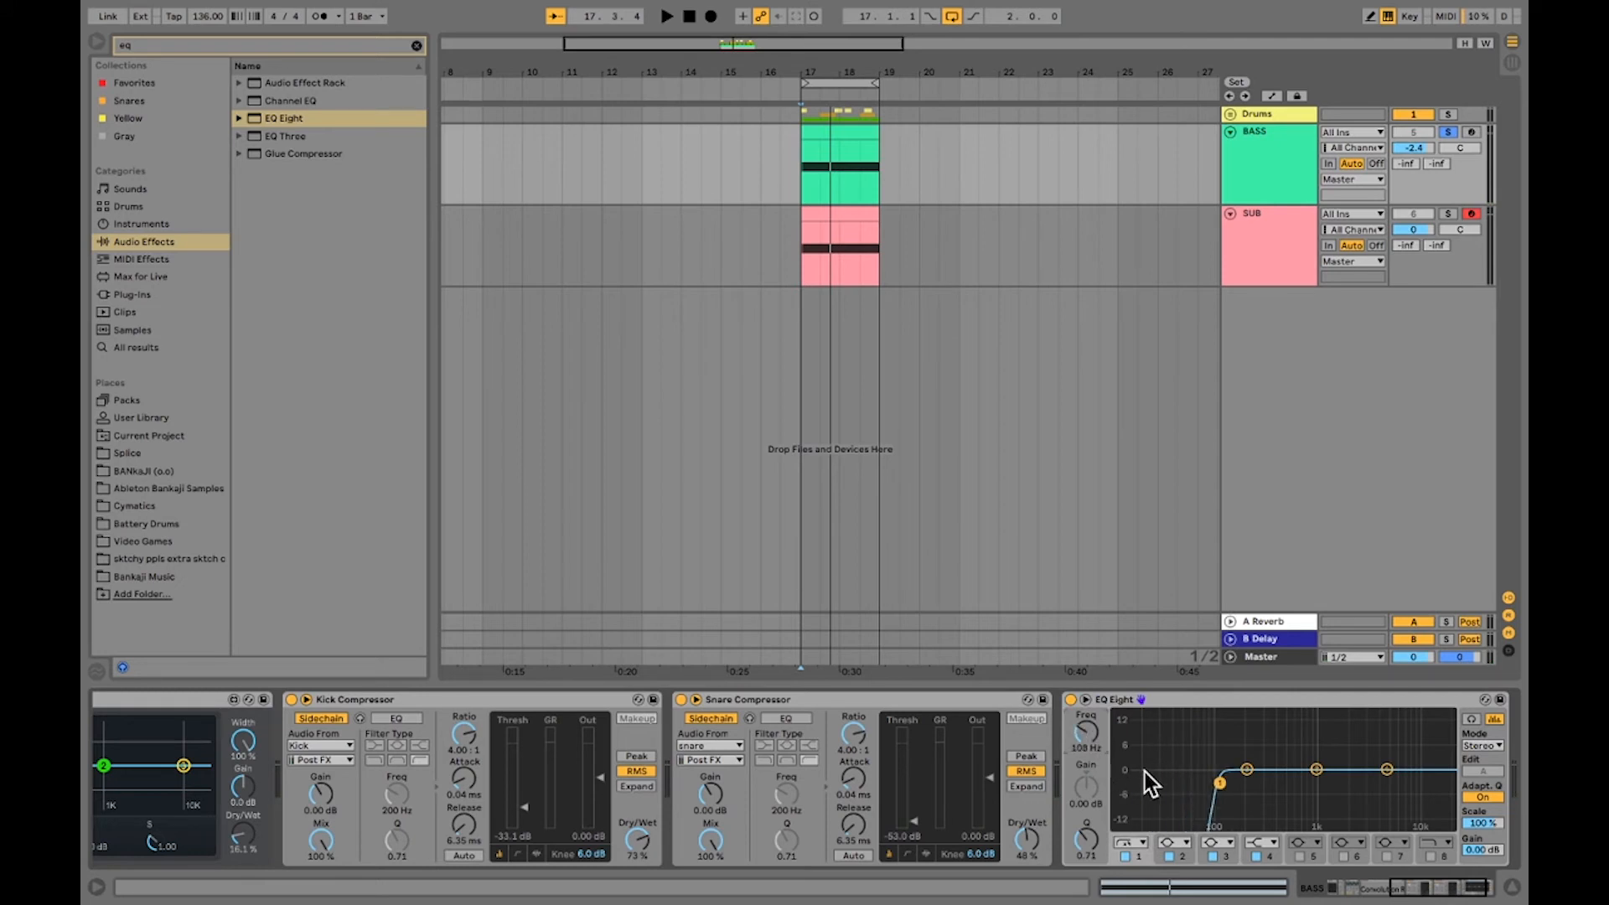
key("space")
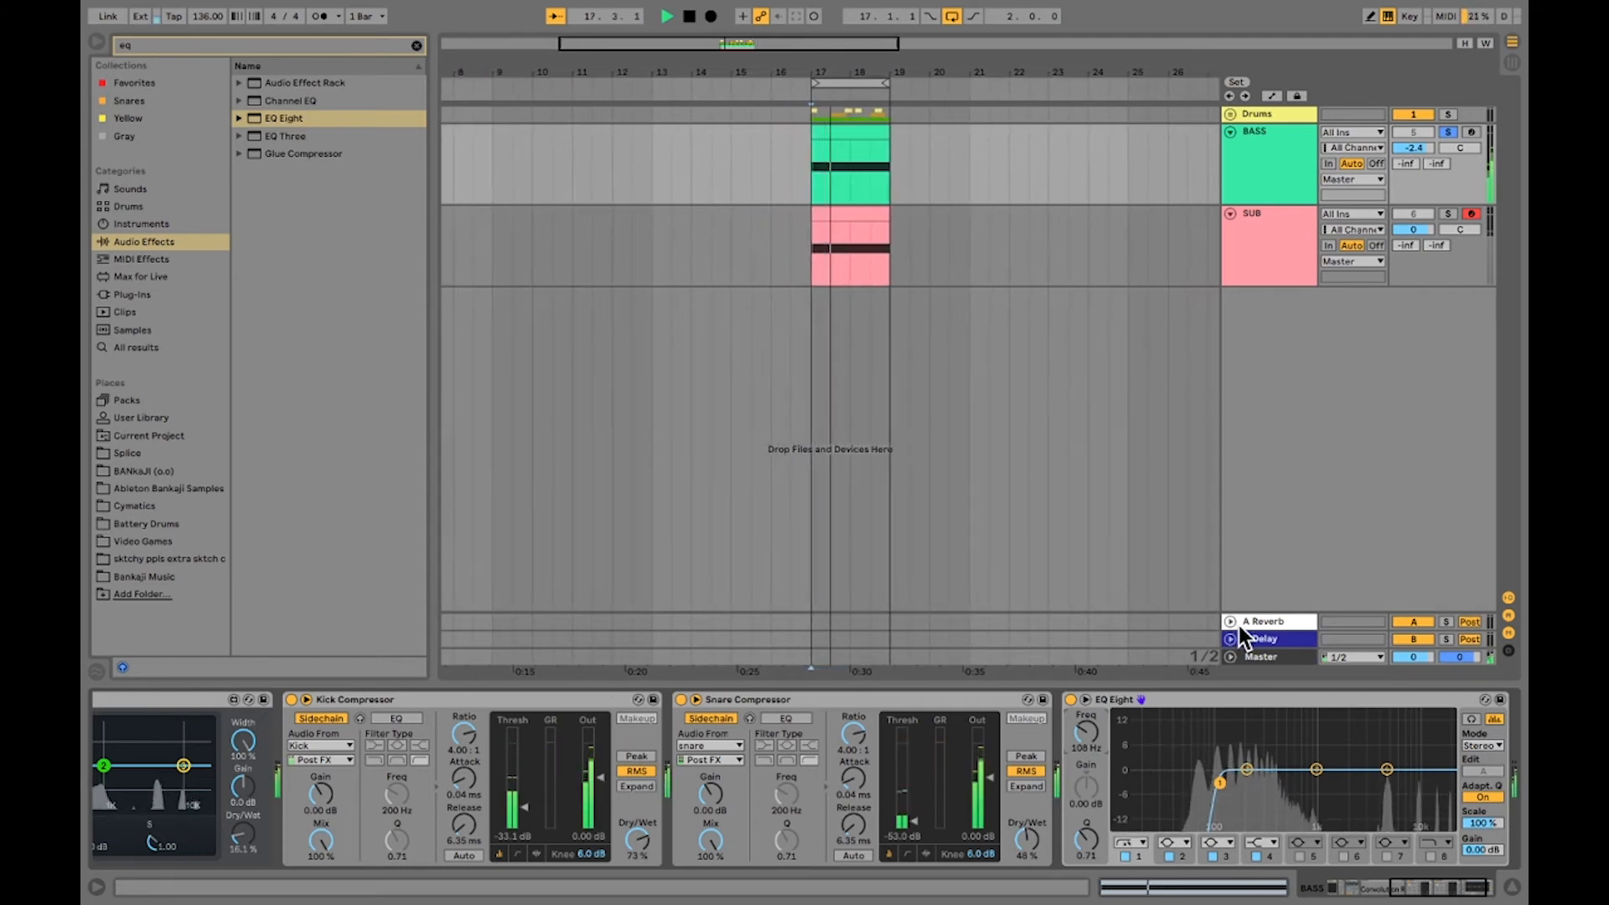
key("space")
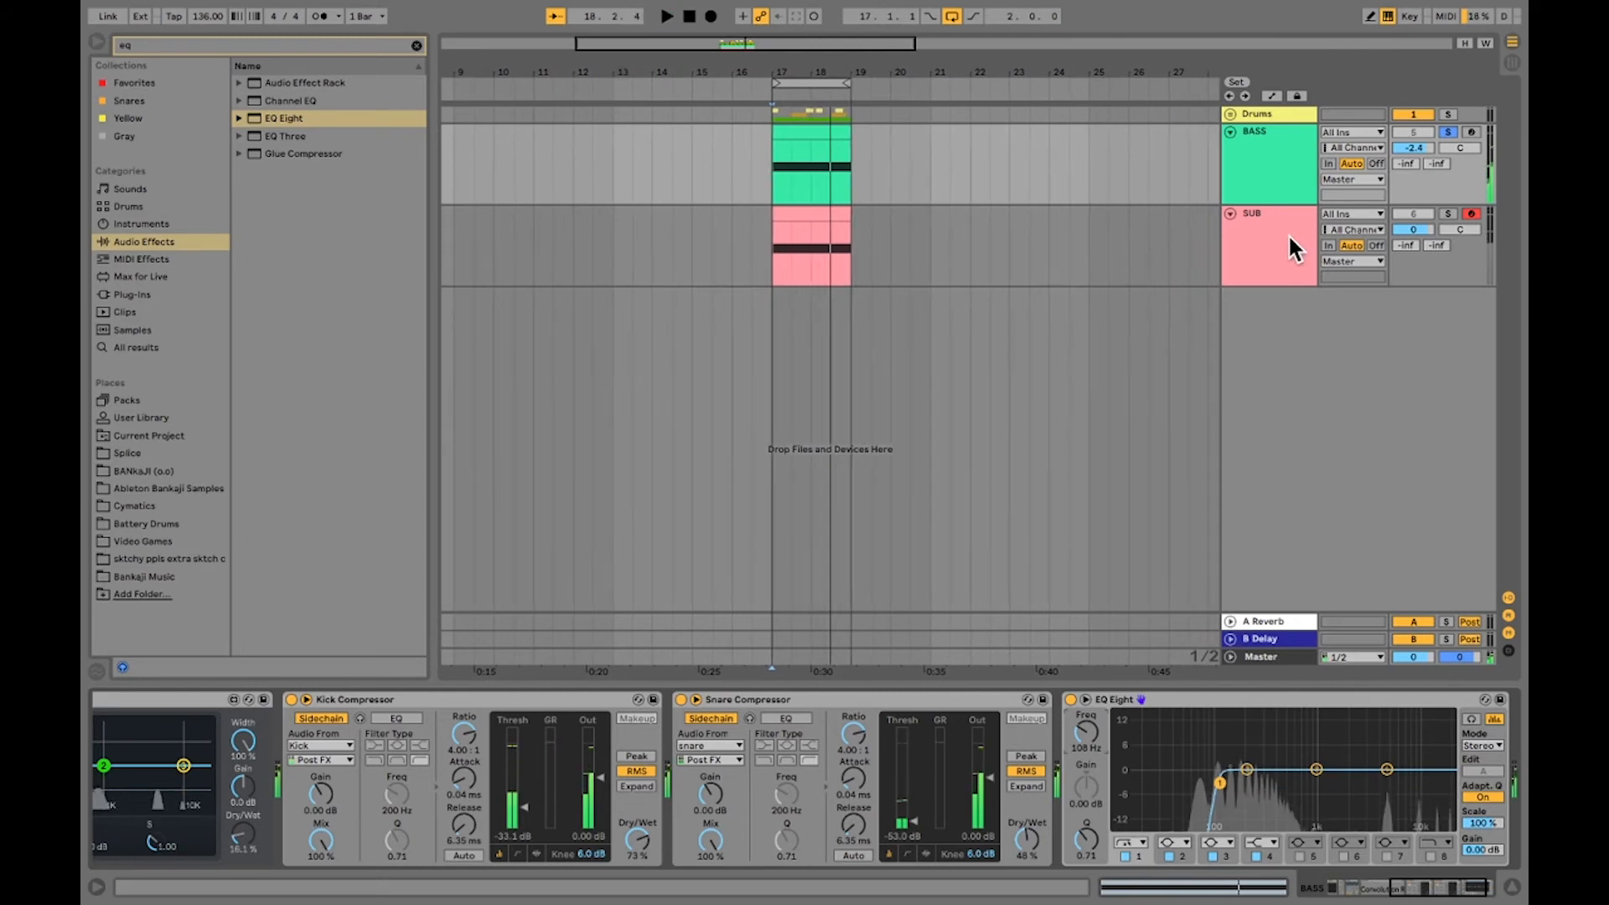
Solo SUB, change band 4 of its EQ Eight to a steep high cut at 108 Hz and audition it.
left_click(1289, 234)
left_click(1442, 212)
key("space")
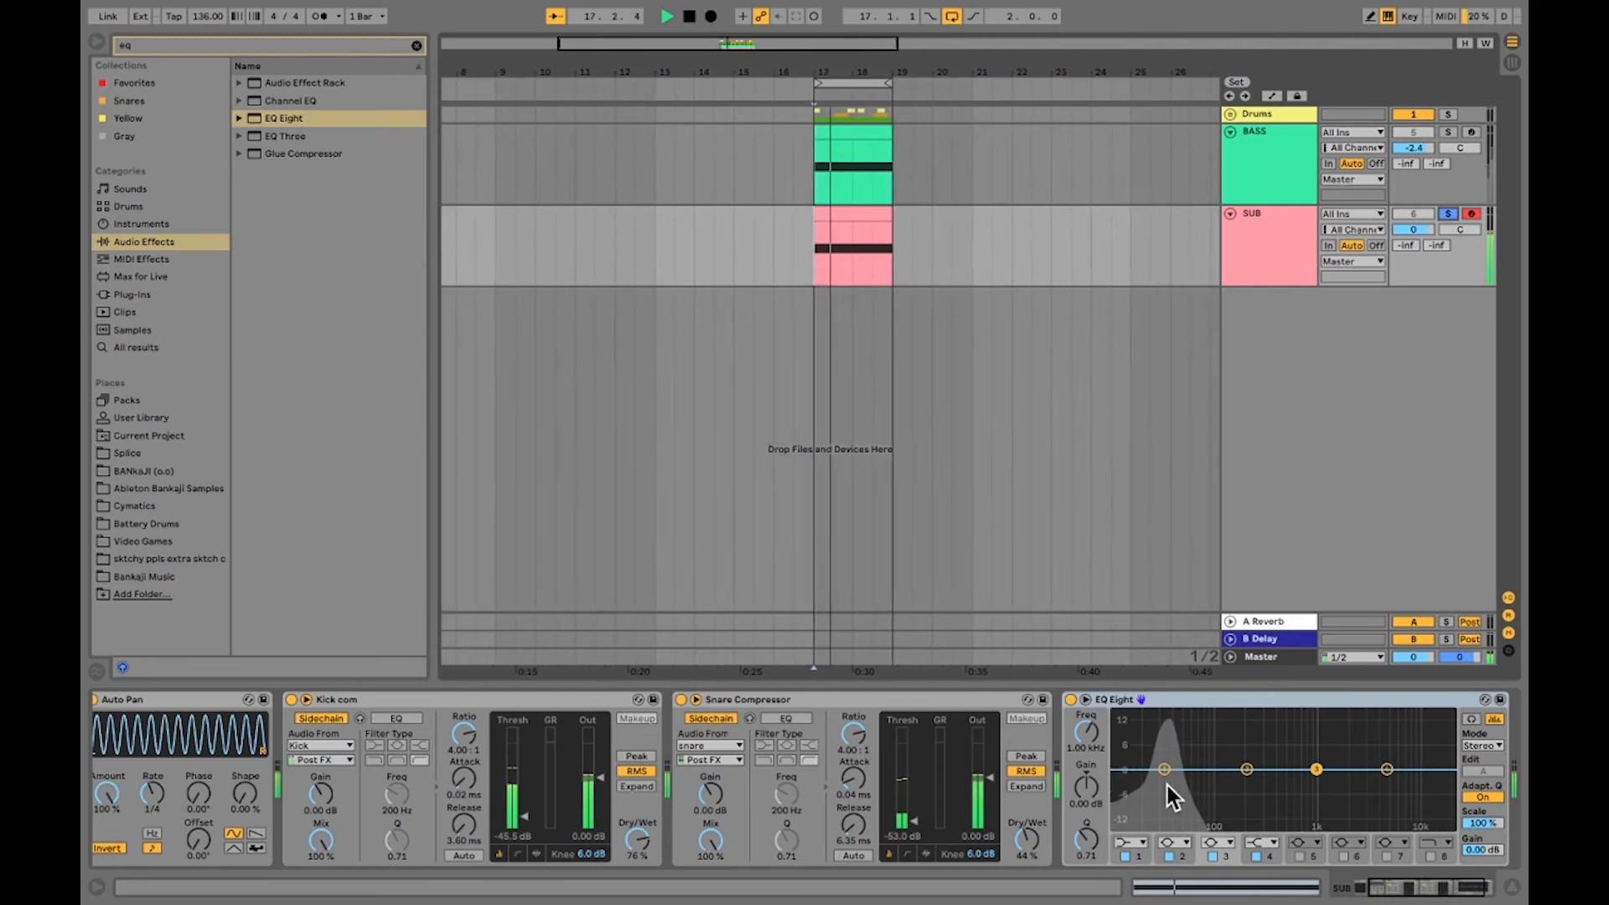
key("space")
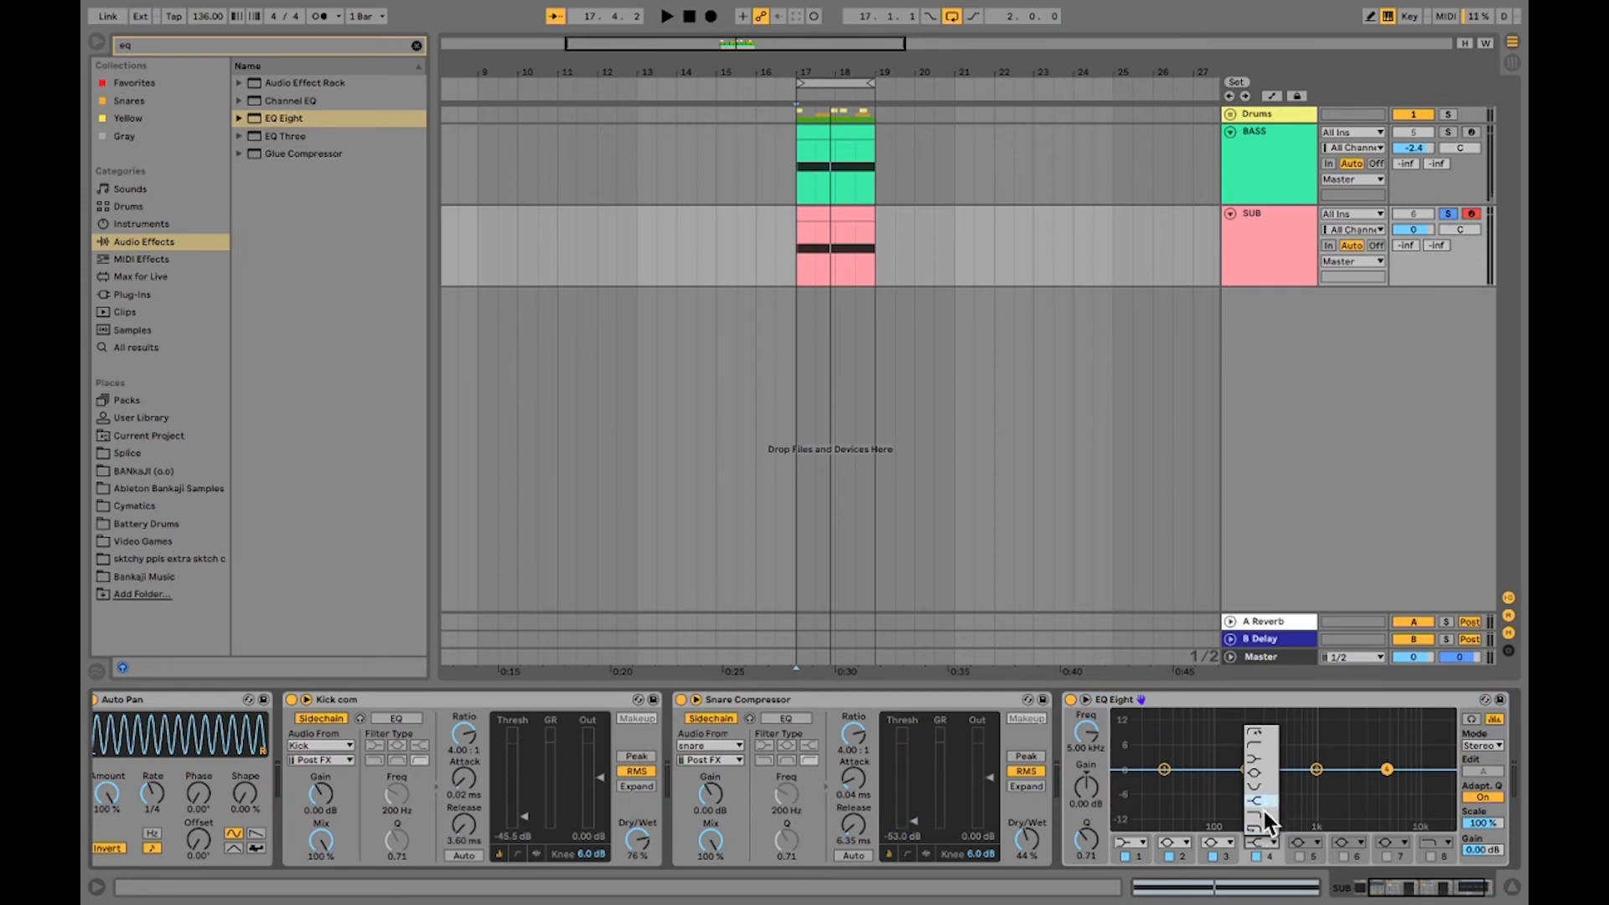
left_click(1261, 830)
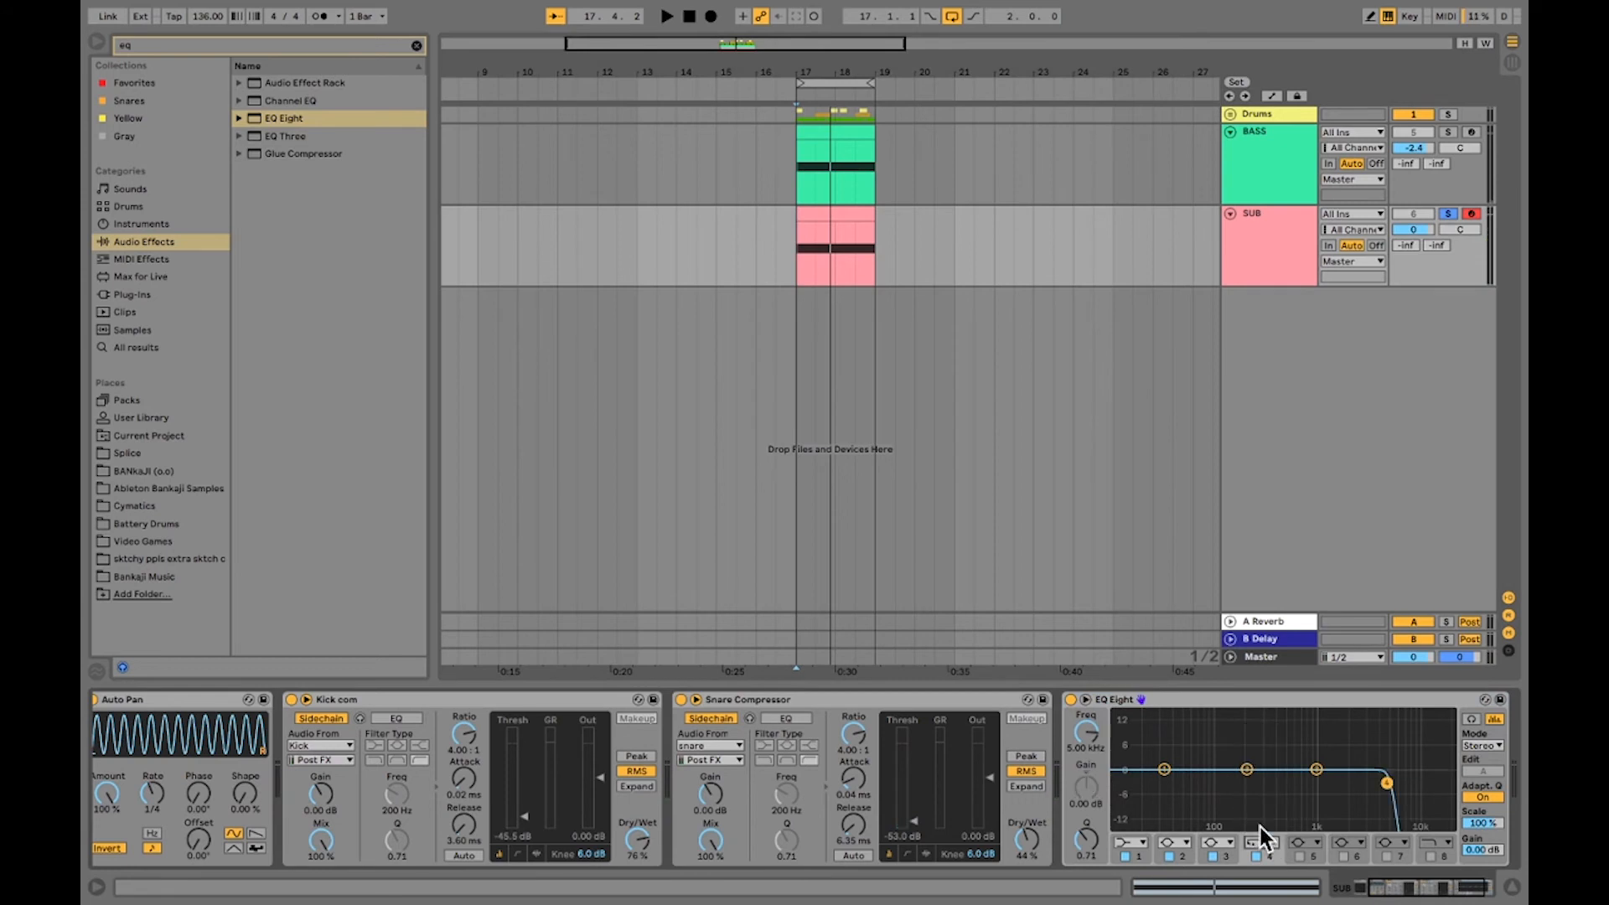
left_click_drag(1083, 736, 1083, 779)
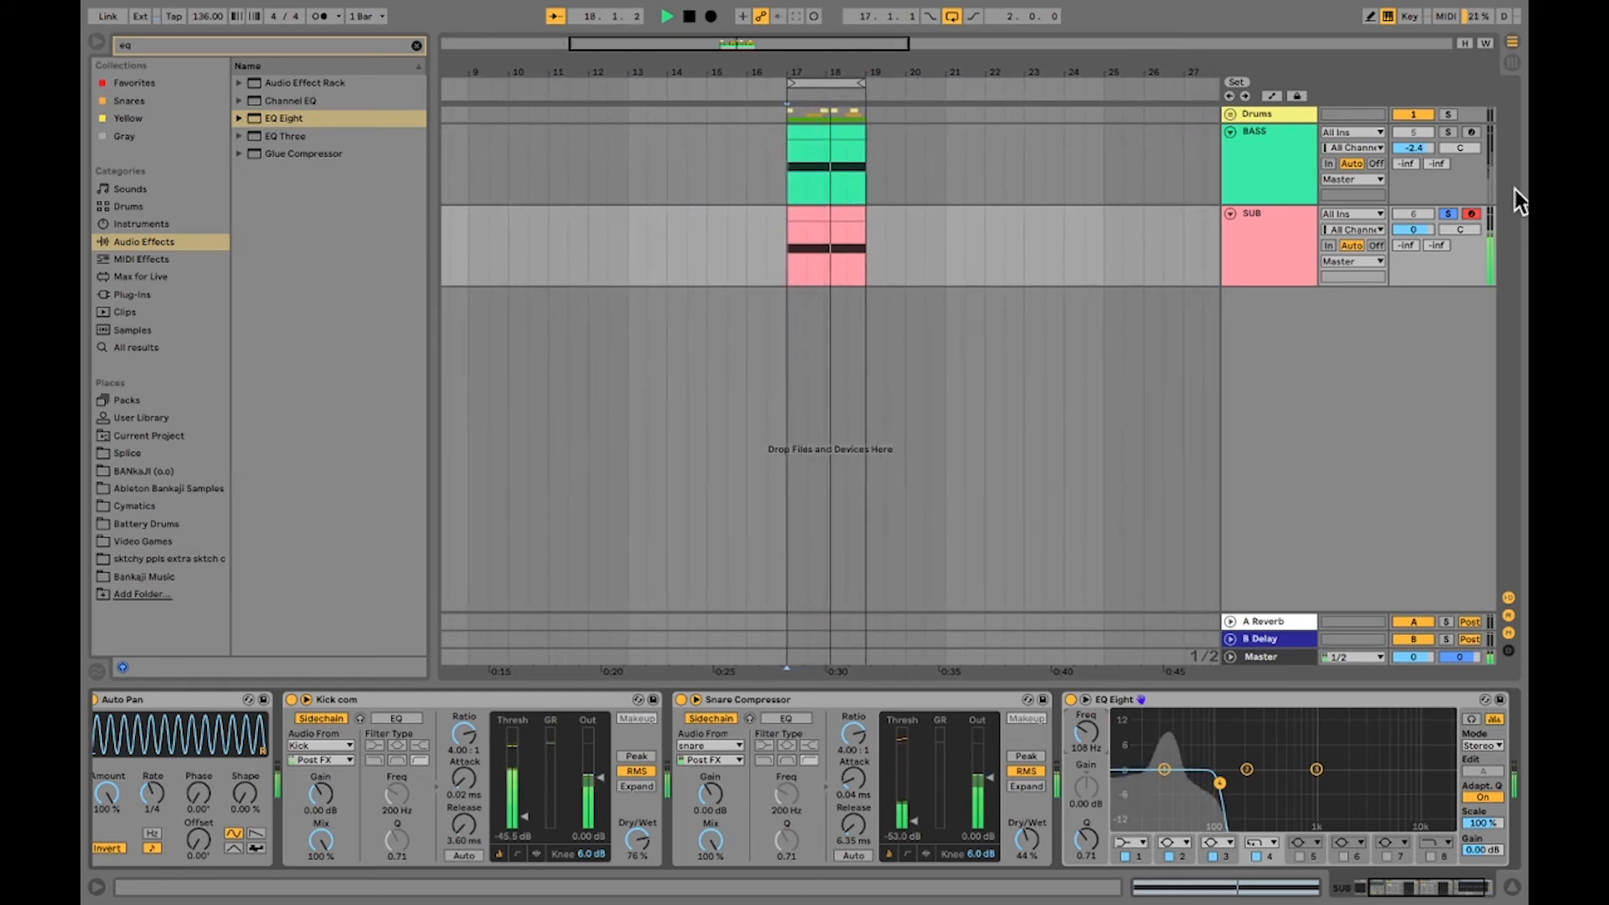
key("space")
Solo BASS and SUB together and audition the combined low end.
left_click(1447, 213)
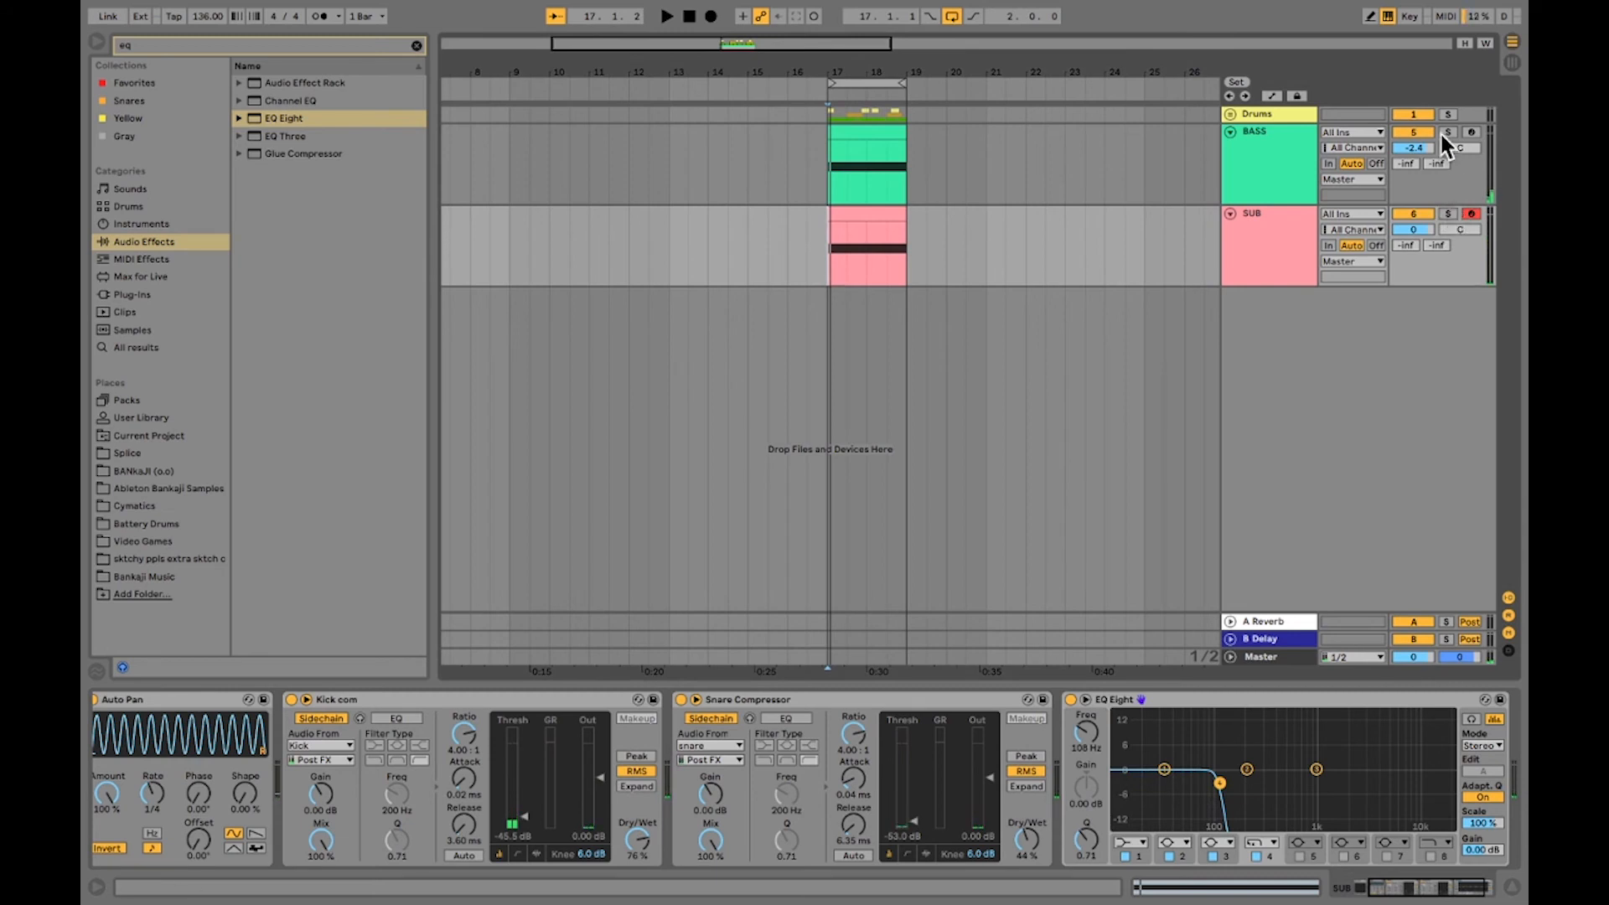
left_click(1448, 211)
key("space")
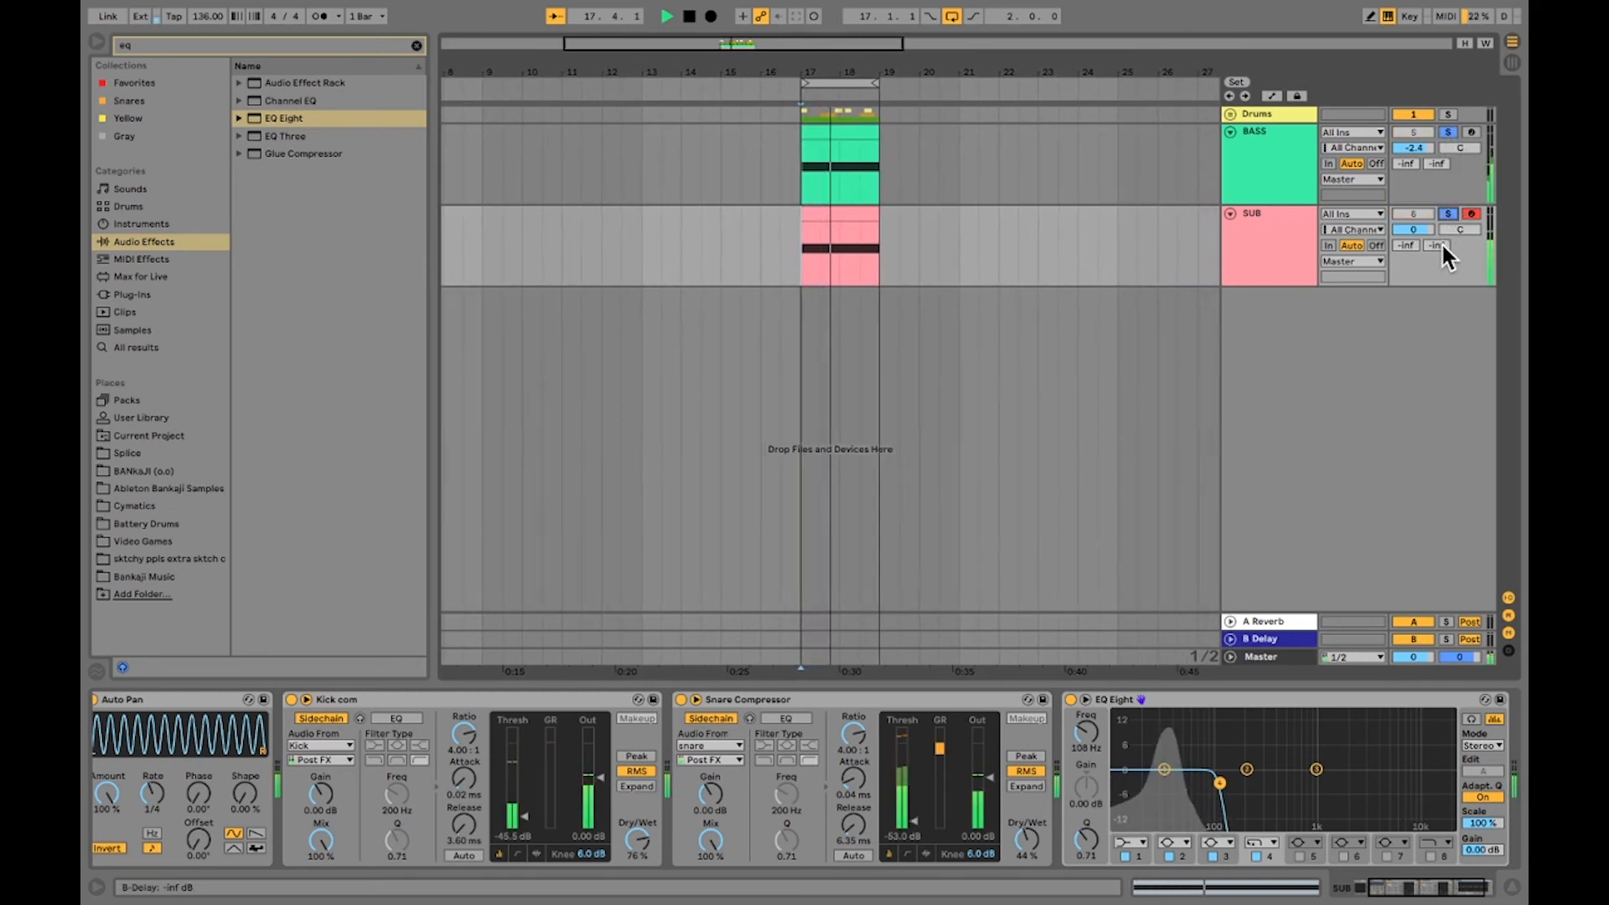
Lower the BASS EQ Eight's low-cut frequency to 70.8 Hz and audition the result.
left_click(1270, 148)
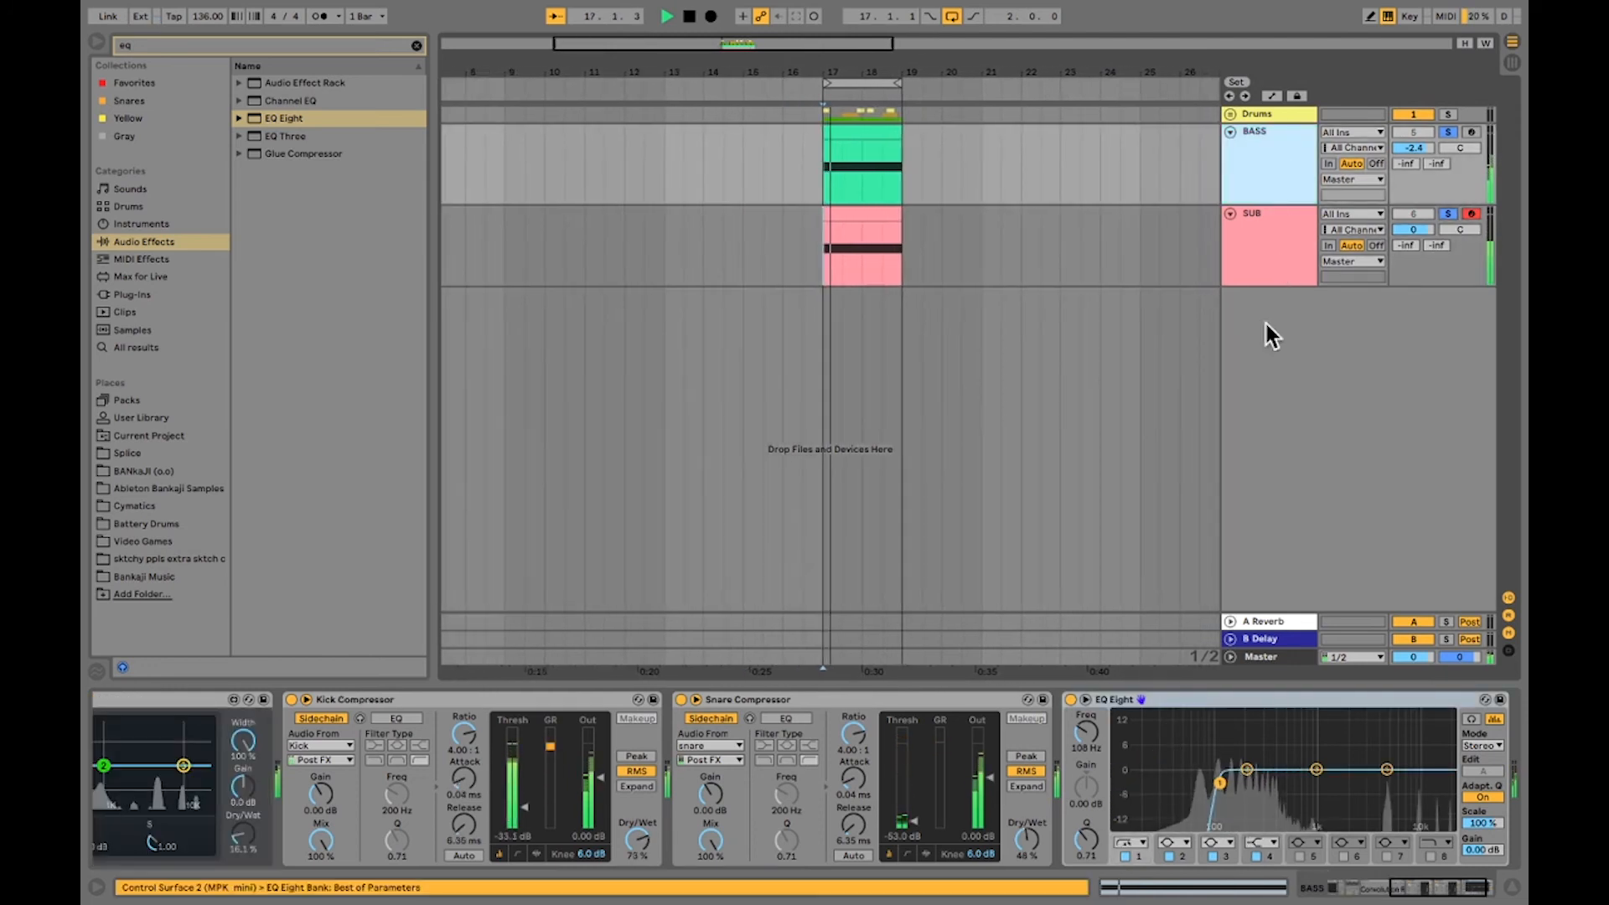
left_click(1220, 783)
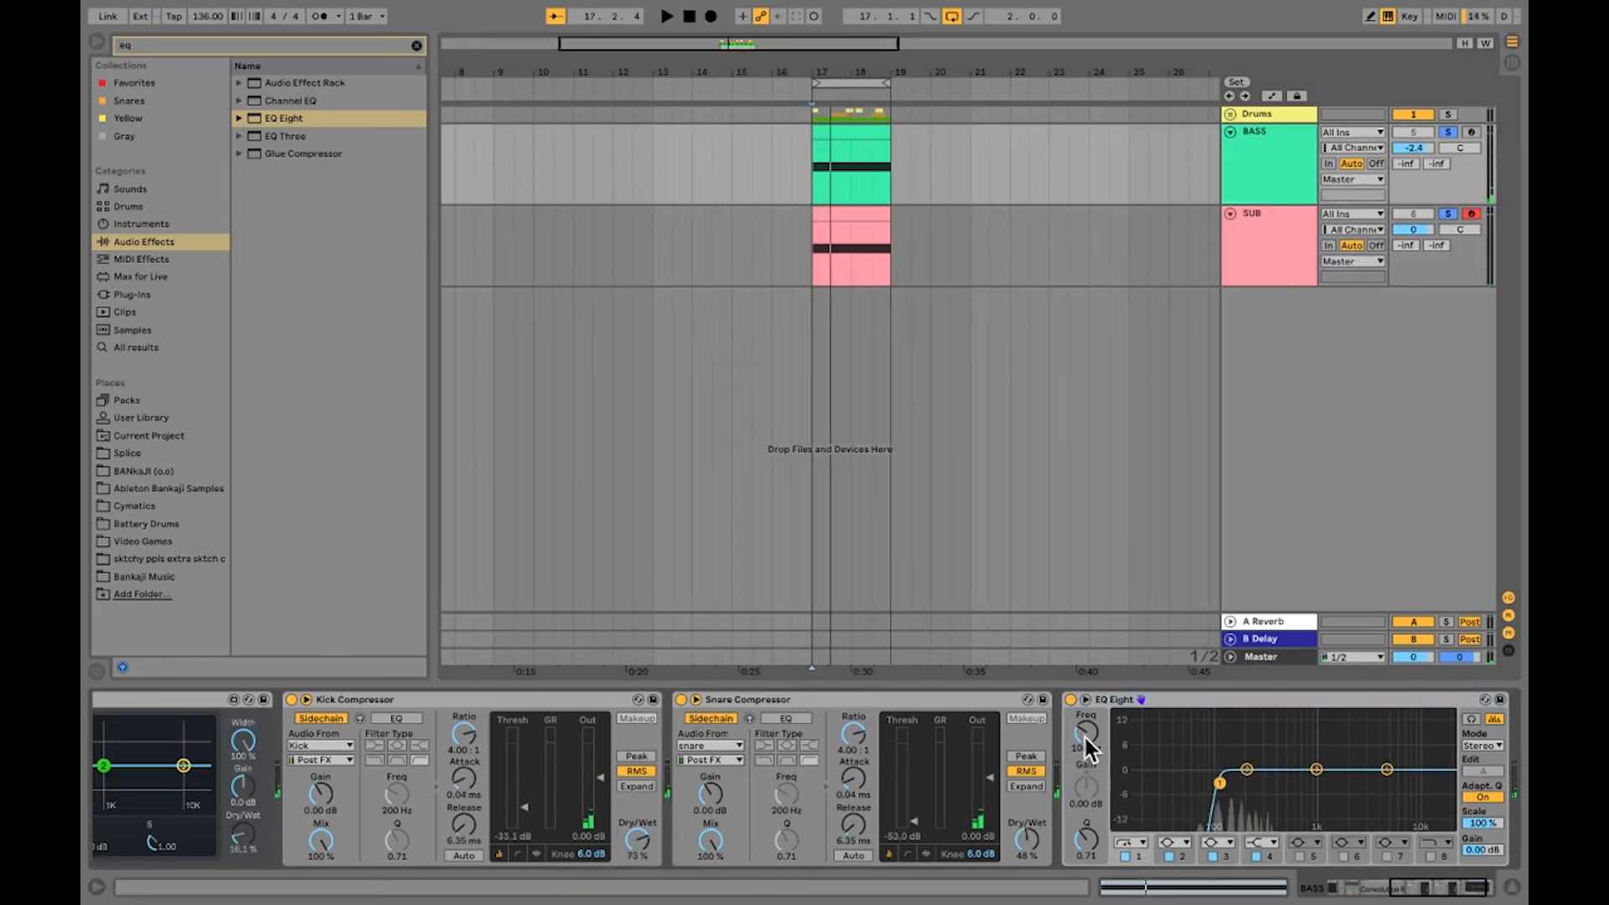
left_click_drag(1086, 745, 1090, 745)
key("space")
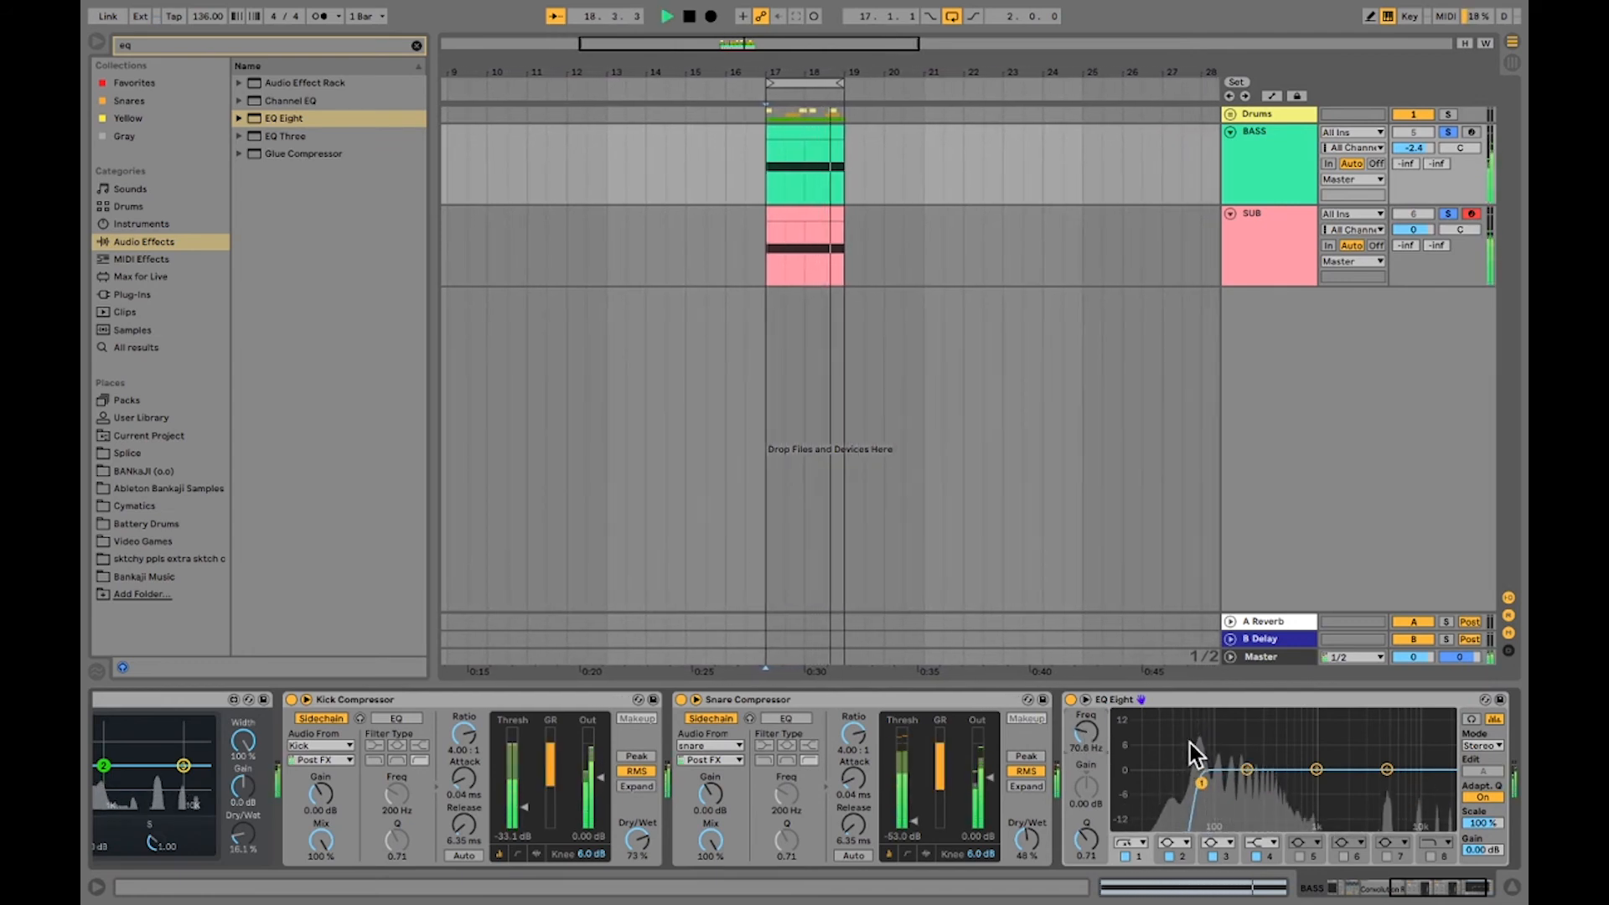
key("space")
Lower the high-cut frequency of the SUB track's EQ Eight to 102 Hz while auditioning the low end.
left_click(1262, 253)
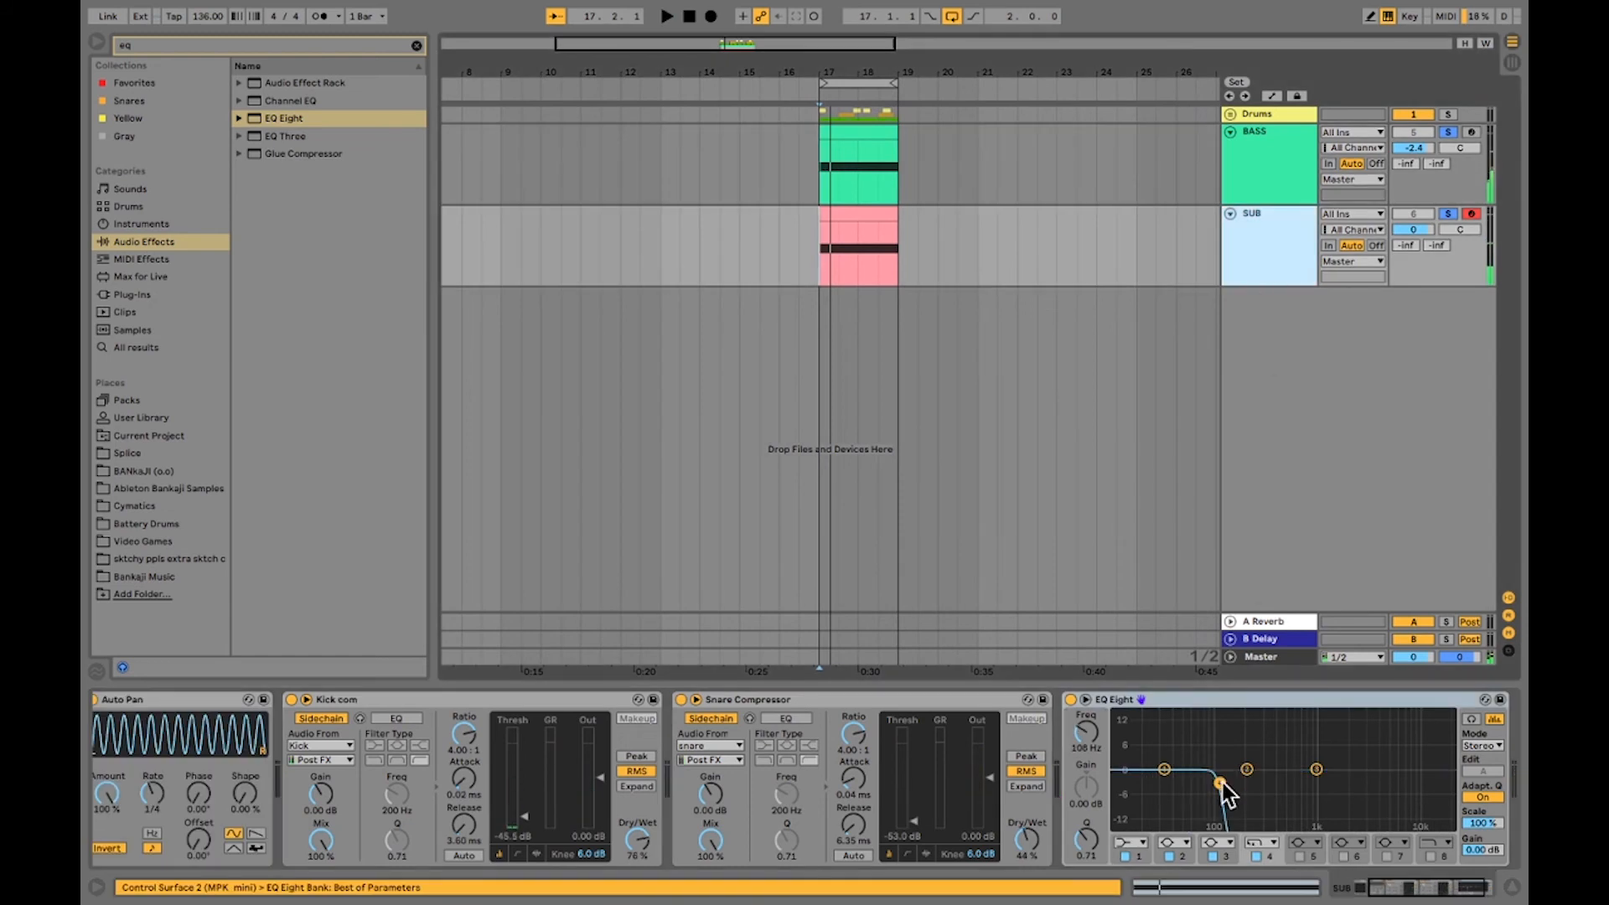
key("space")
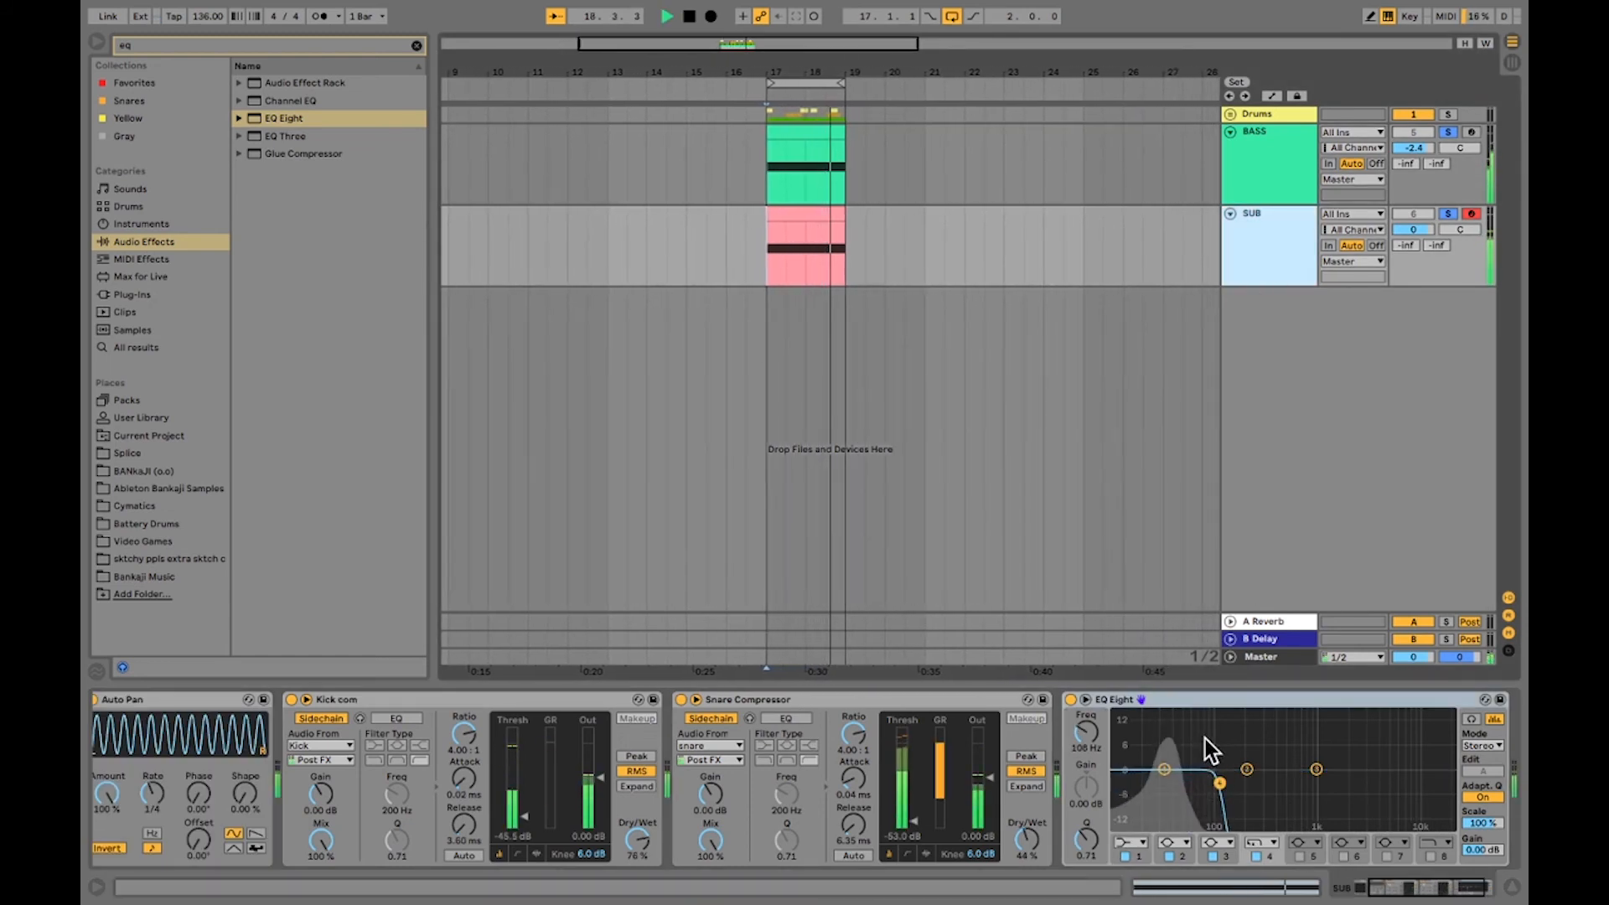
left_click_drag(1095, 738, 1095, 741)
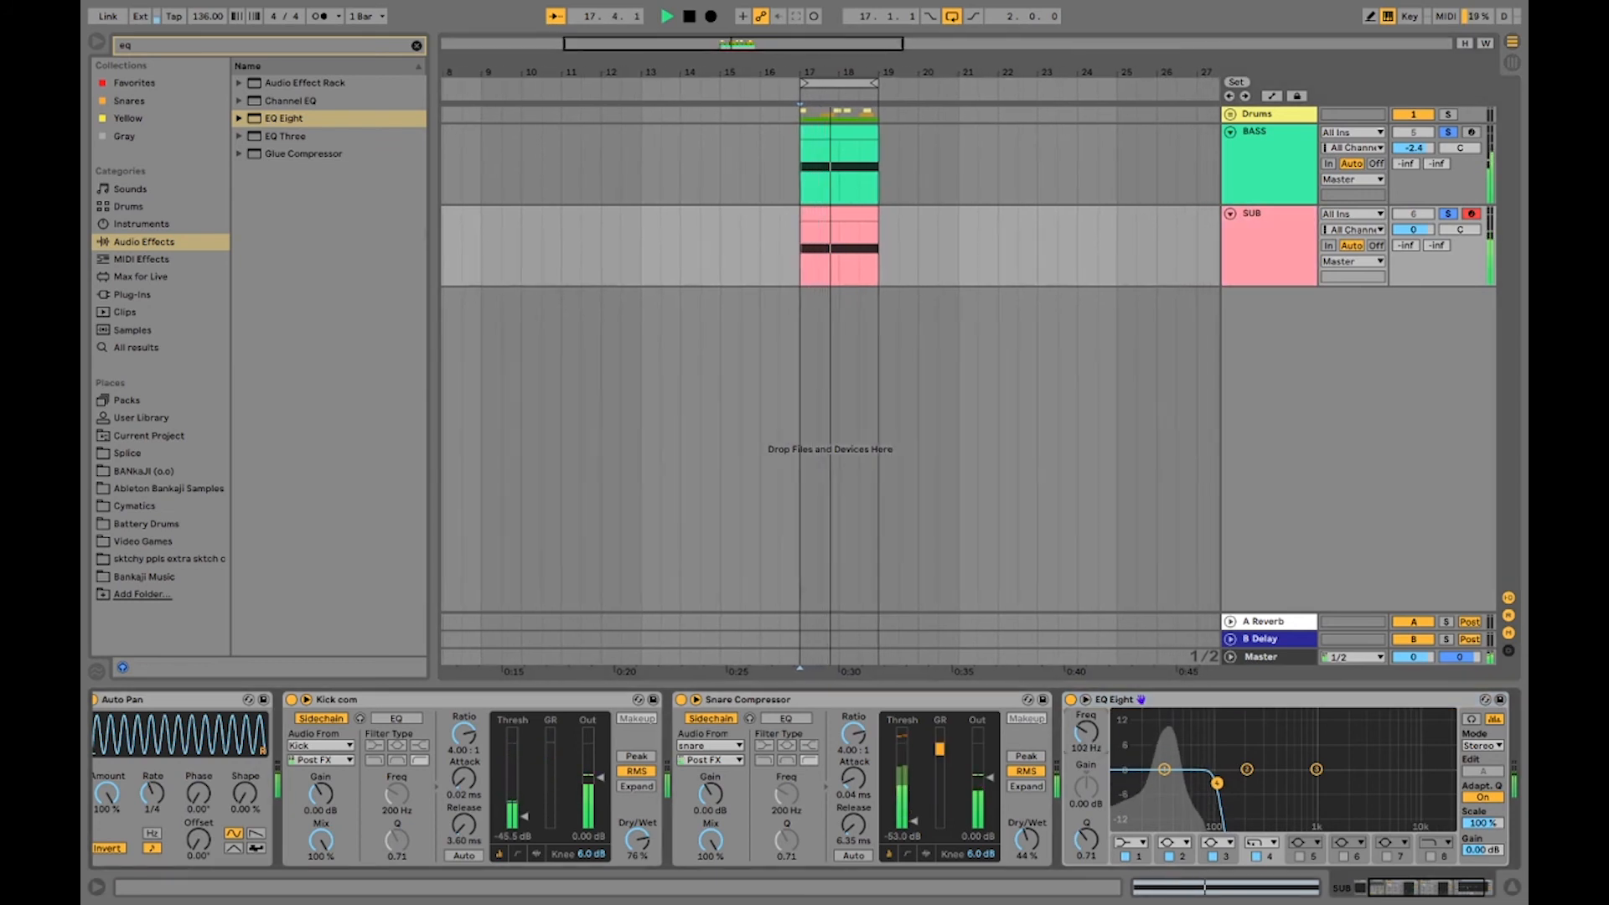
key("space")
Lower the low-cut frequency of the BASS track's EQ Eight to 66.4 Hz and take BASS and SUB out of solo.
left_click(1254, 175)
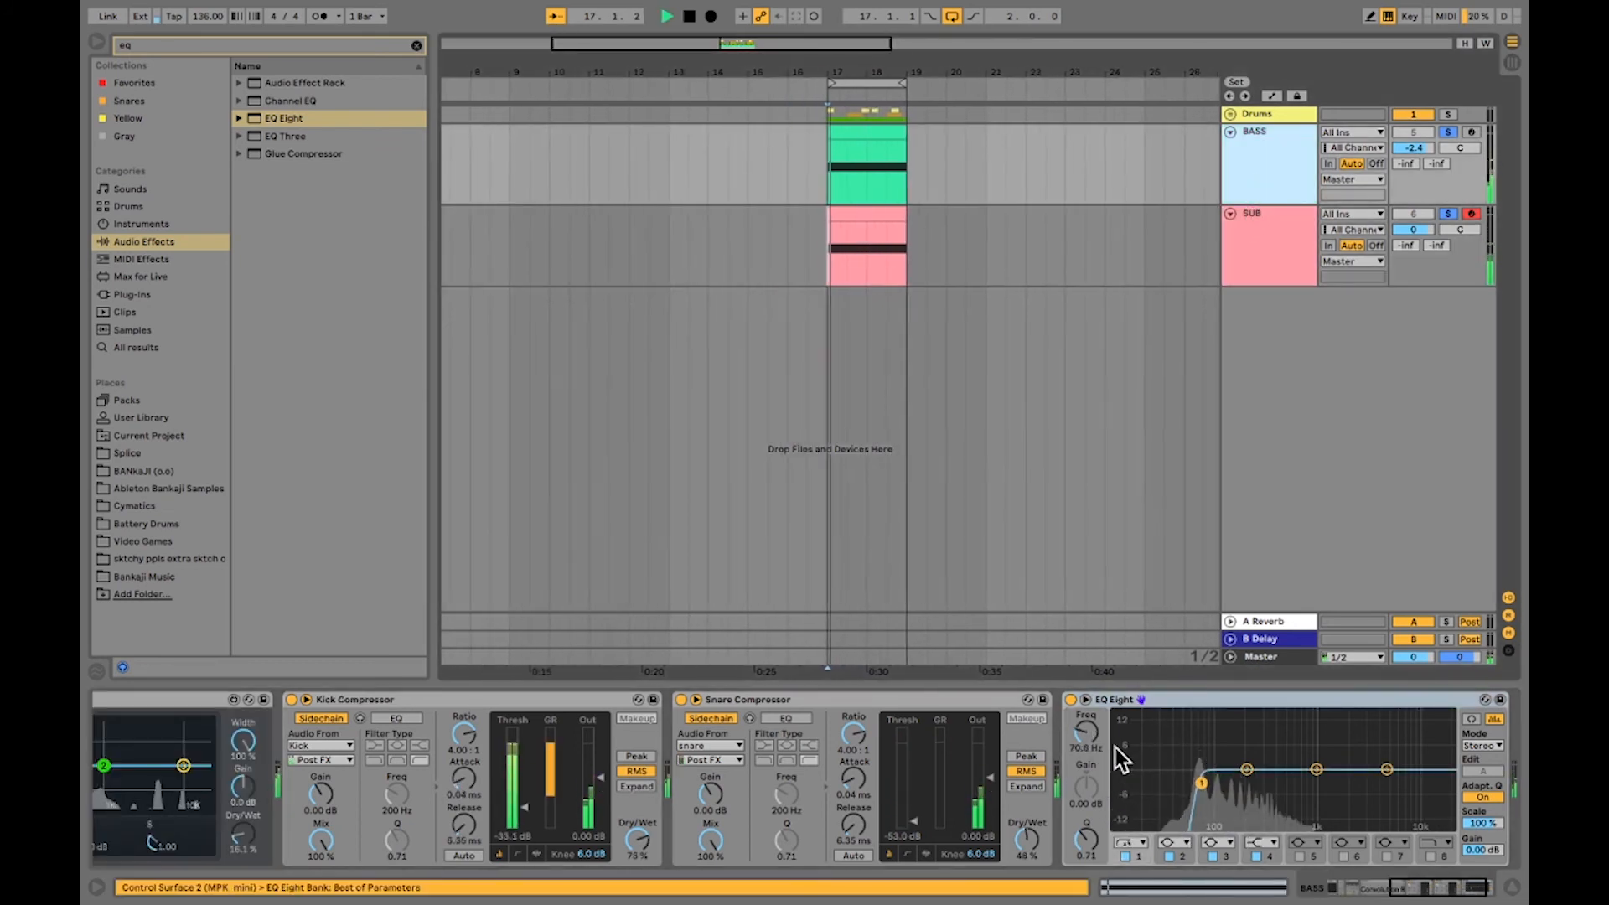
key("space")
left_click_drag(1087, 739, 1087, 734)
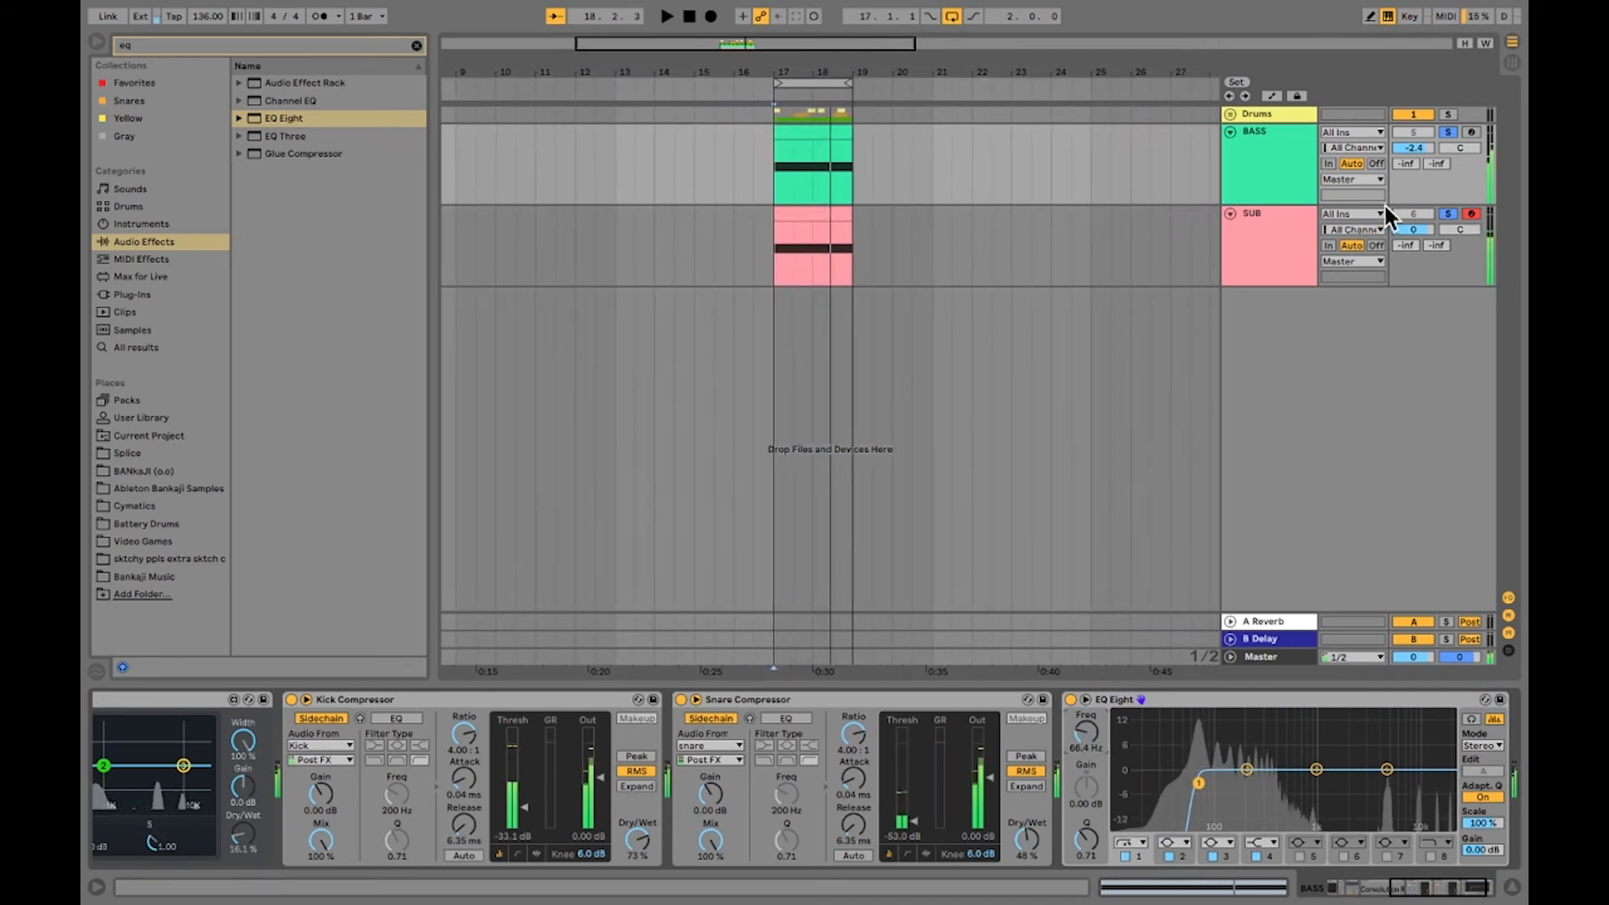
left_click(1447, 214)
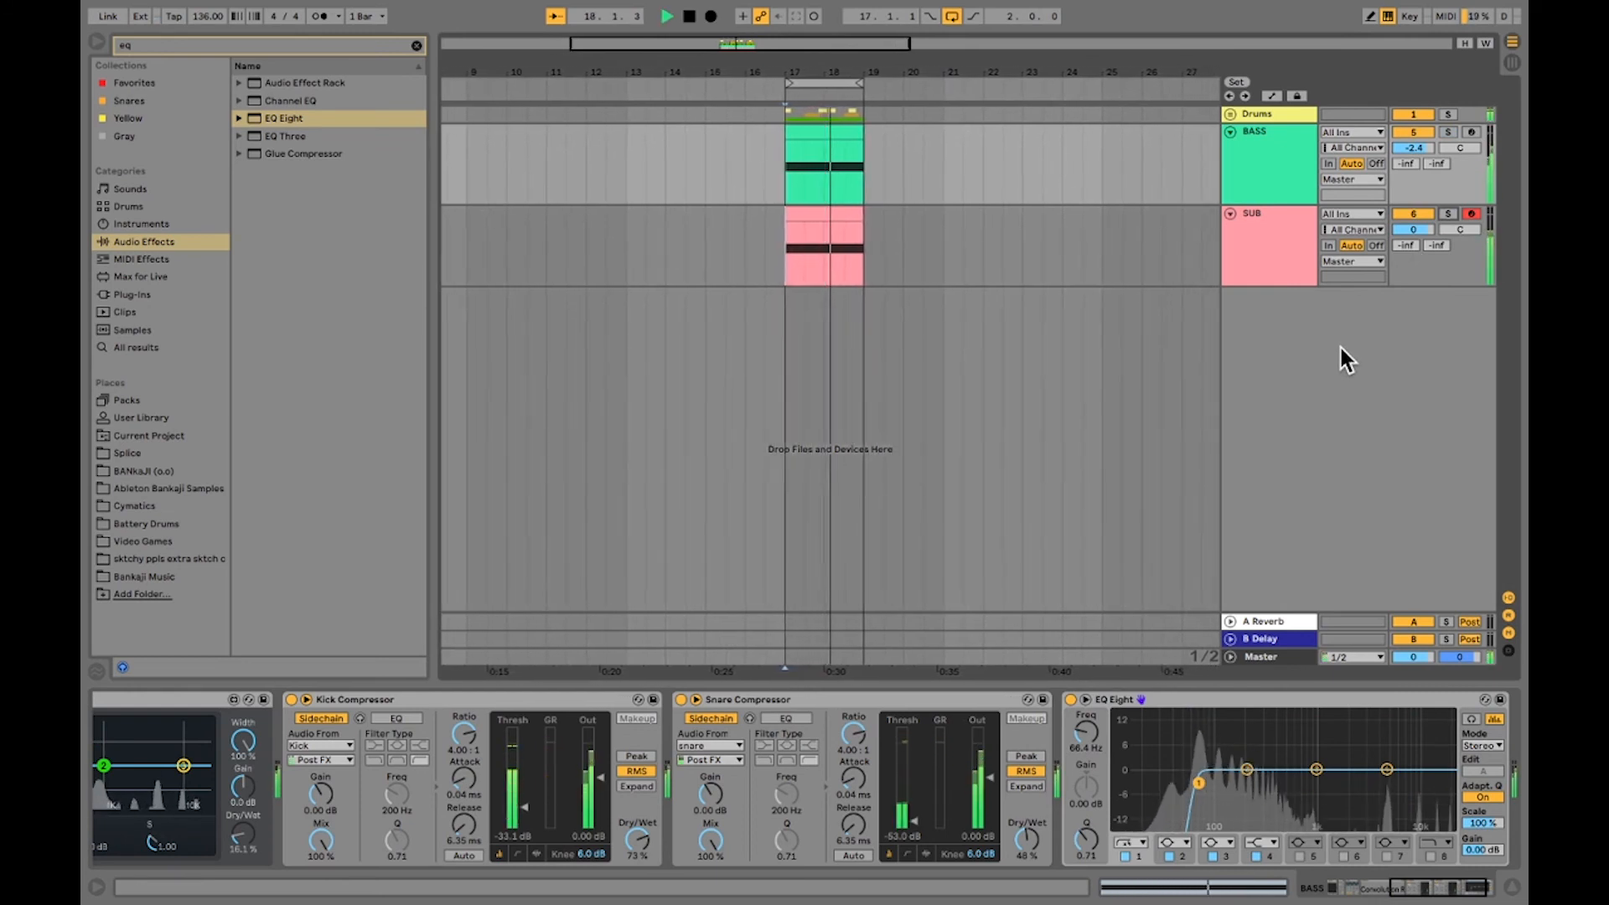
Copy the BASS track's EQ Eight to the end of the Hats track's device chain and audition the mix.
left_click(1205, 698)
right_click(1195, 714)
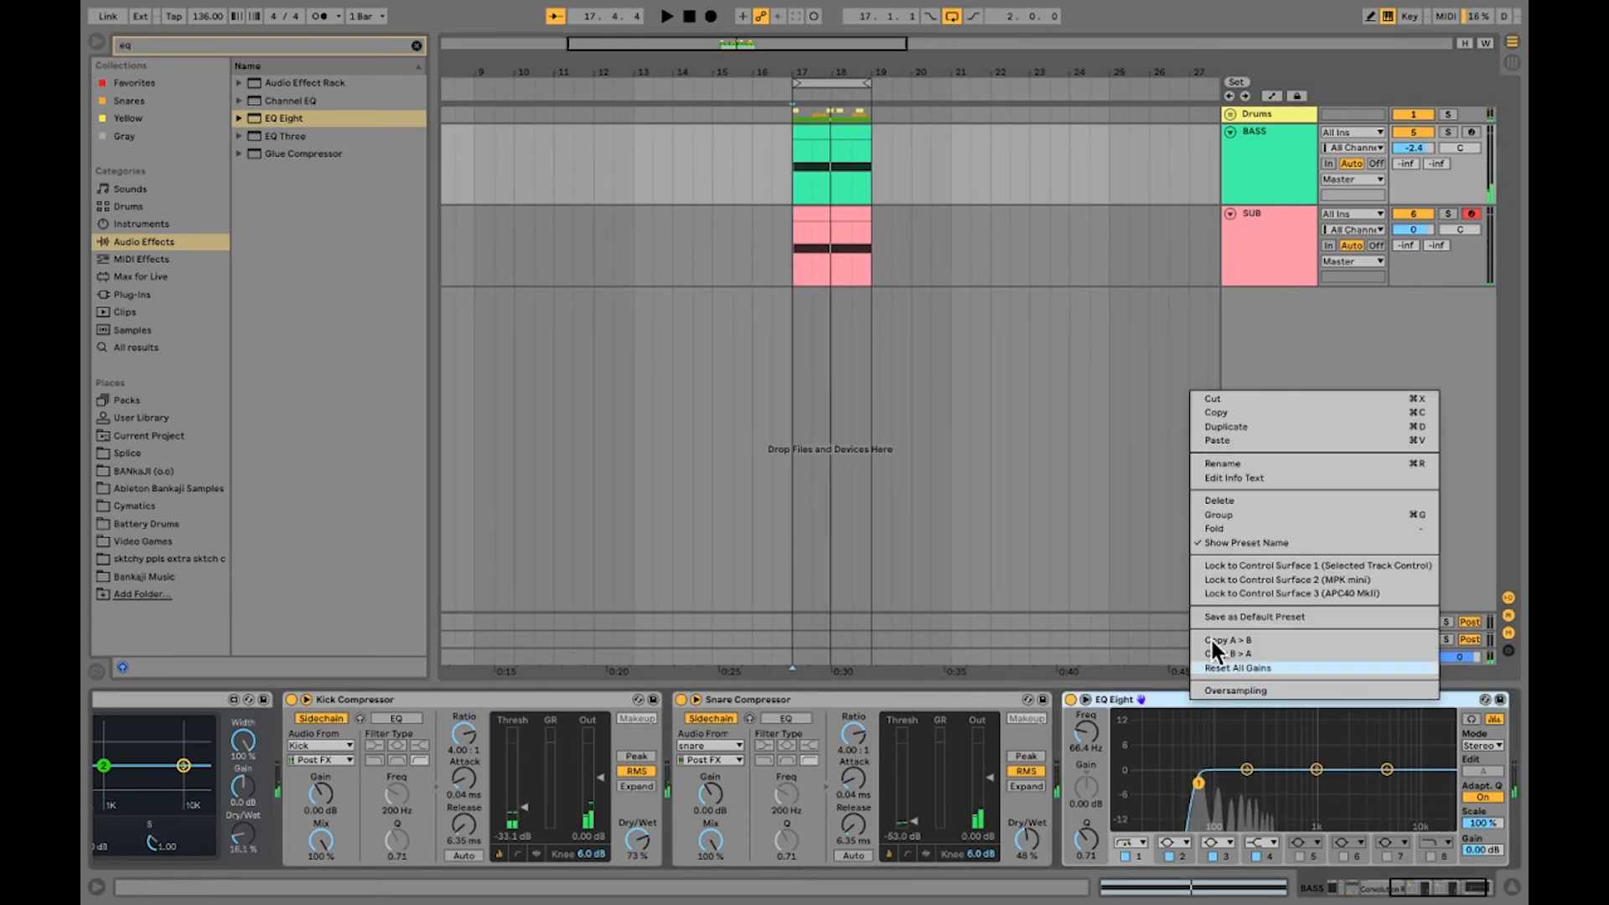
left_click(1235, 404)
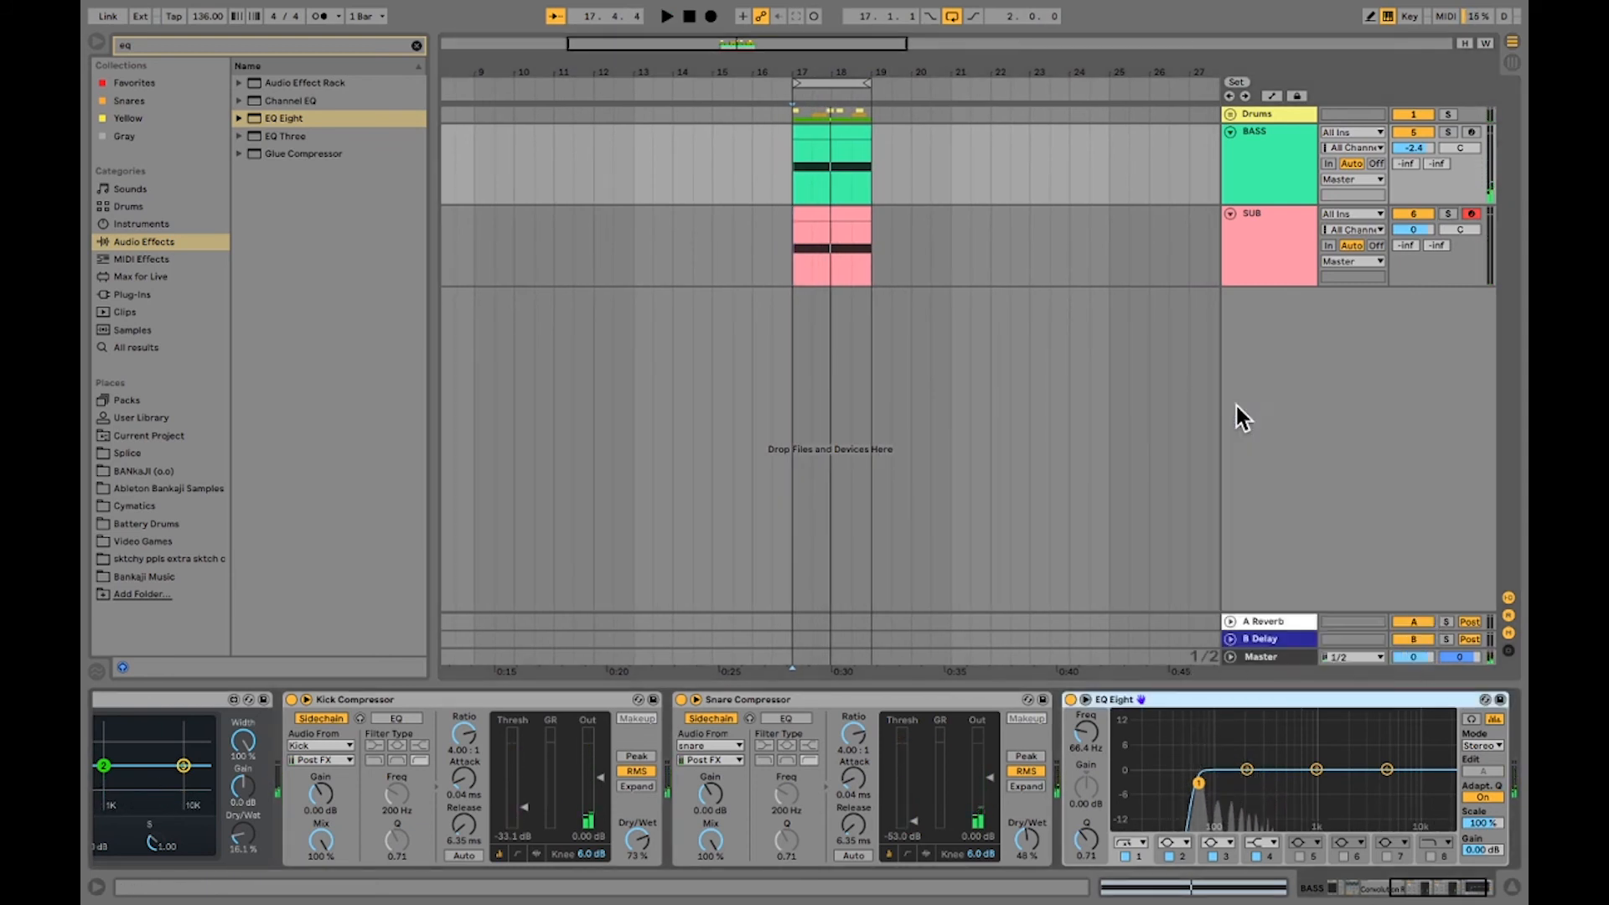
left_click(1230, 115)
scroll(1270, 410, "down", 1)
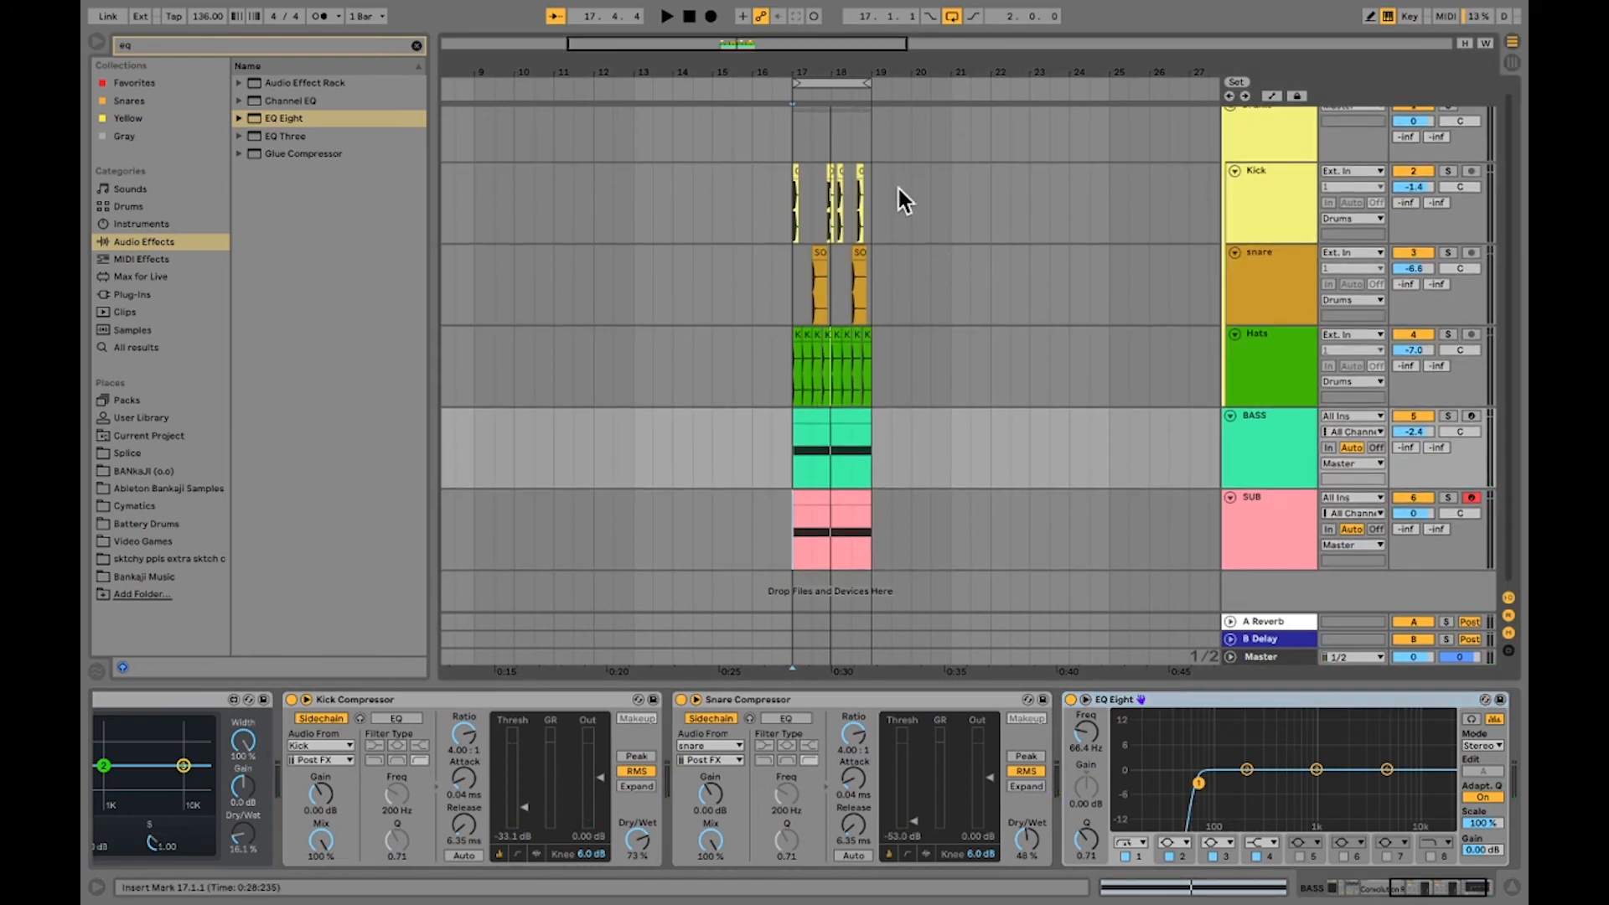
left_click(1249, 353)
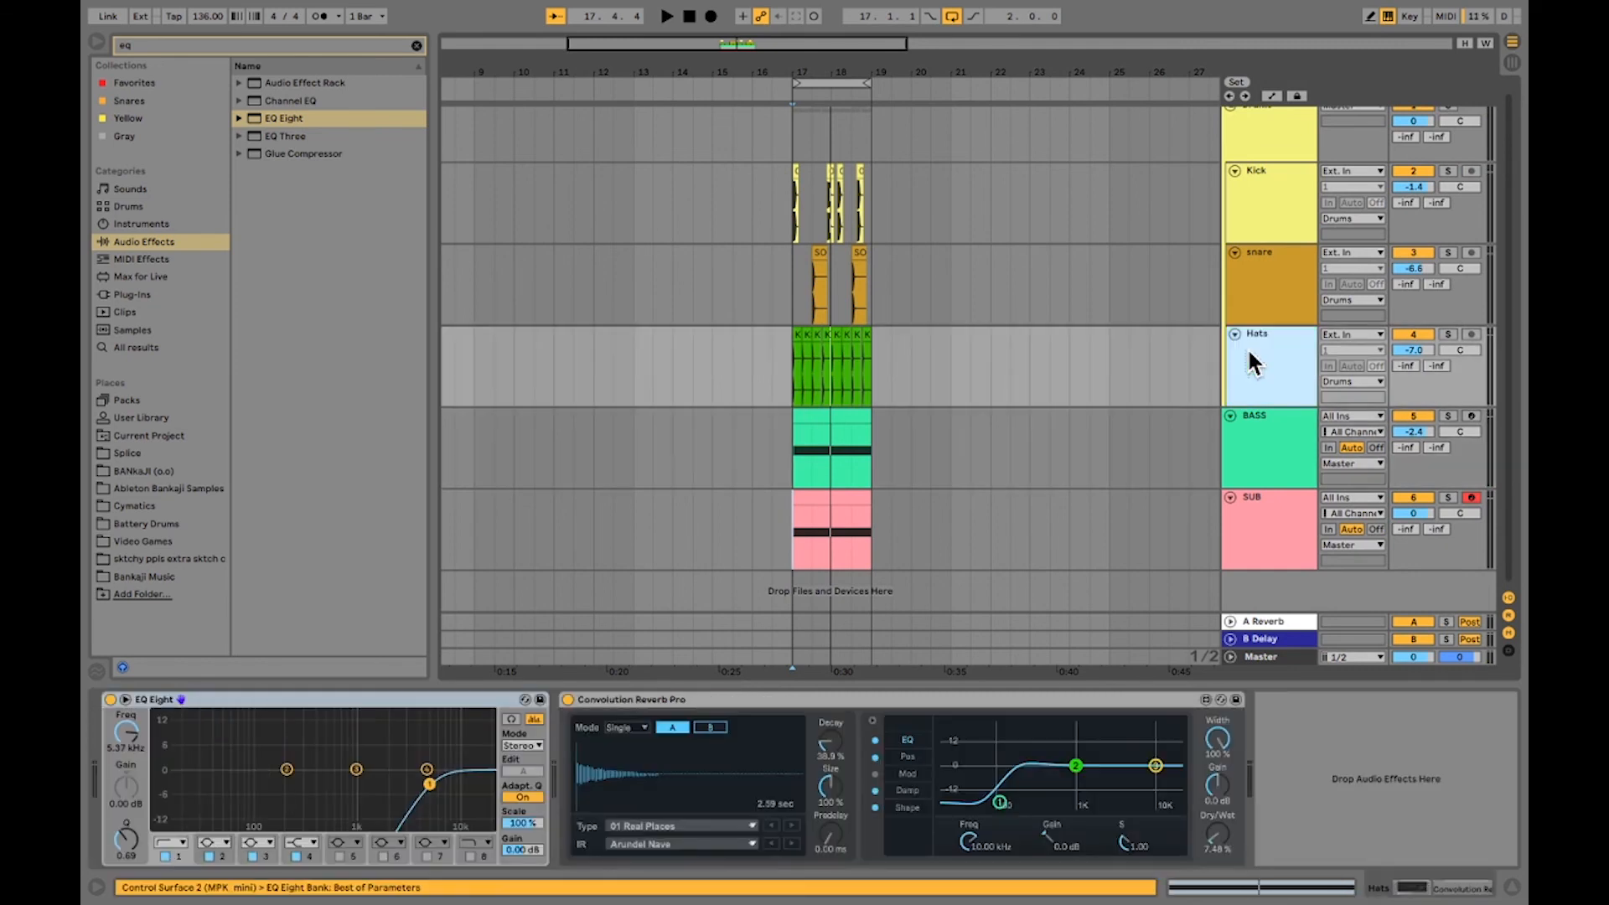
left_click(1304, 750)
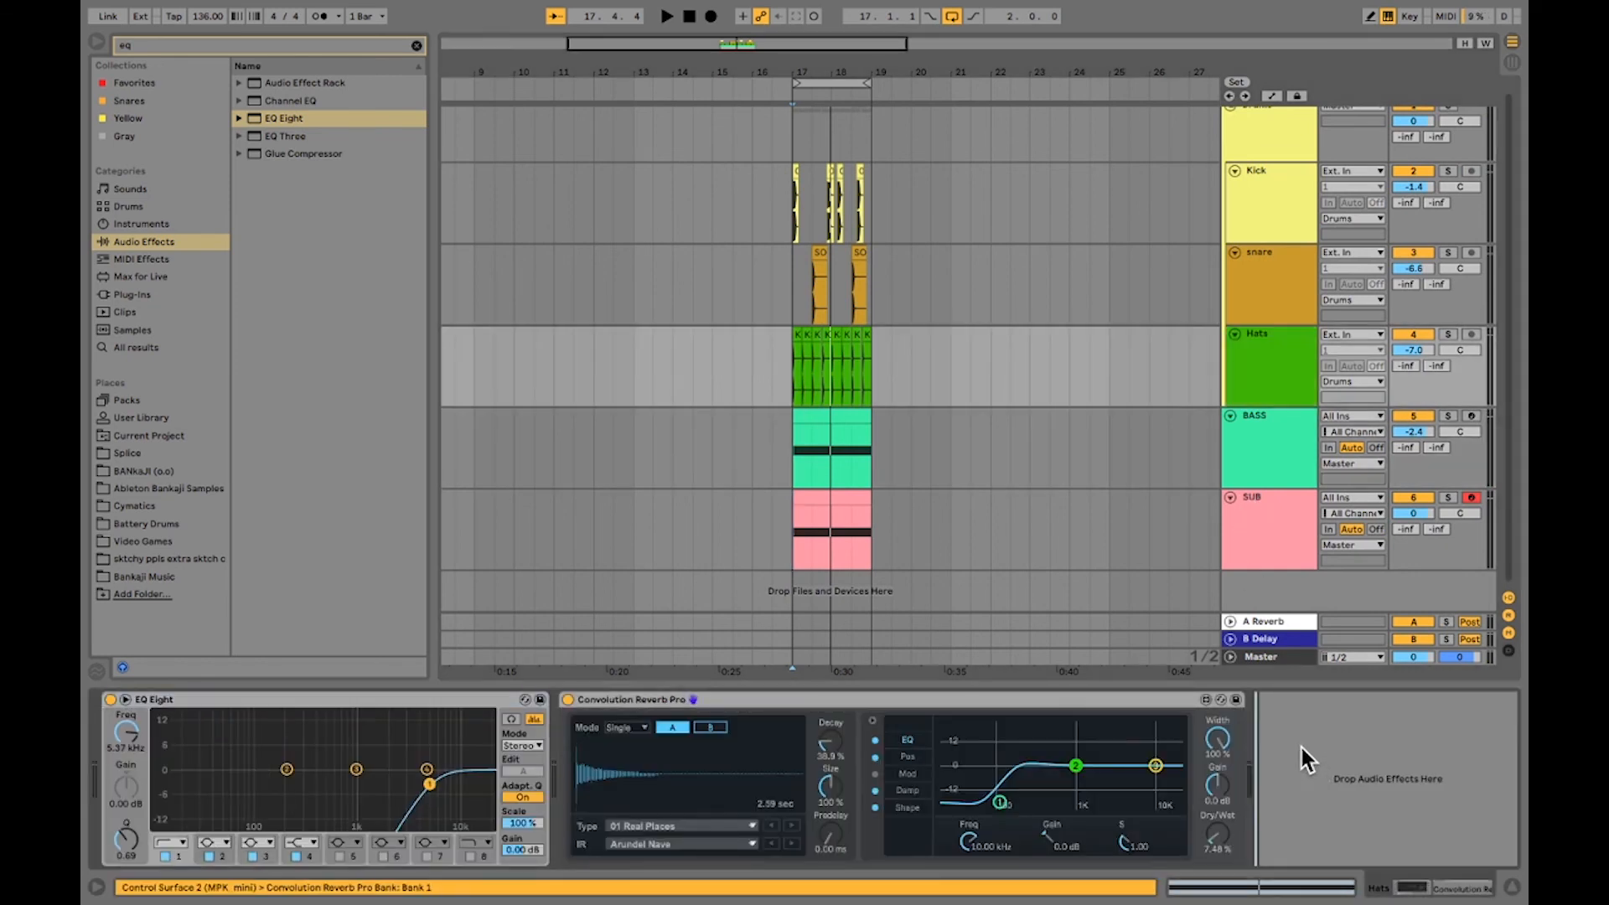
right_click(1299, 745)
left_click(1304, 753)
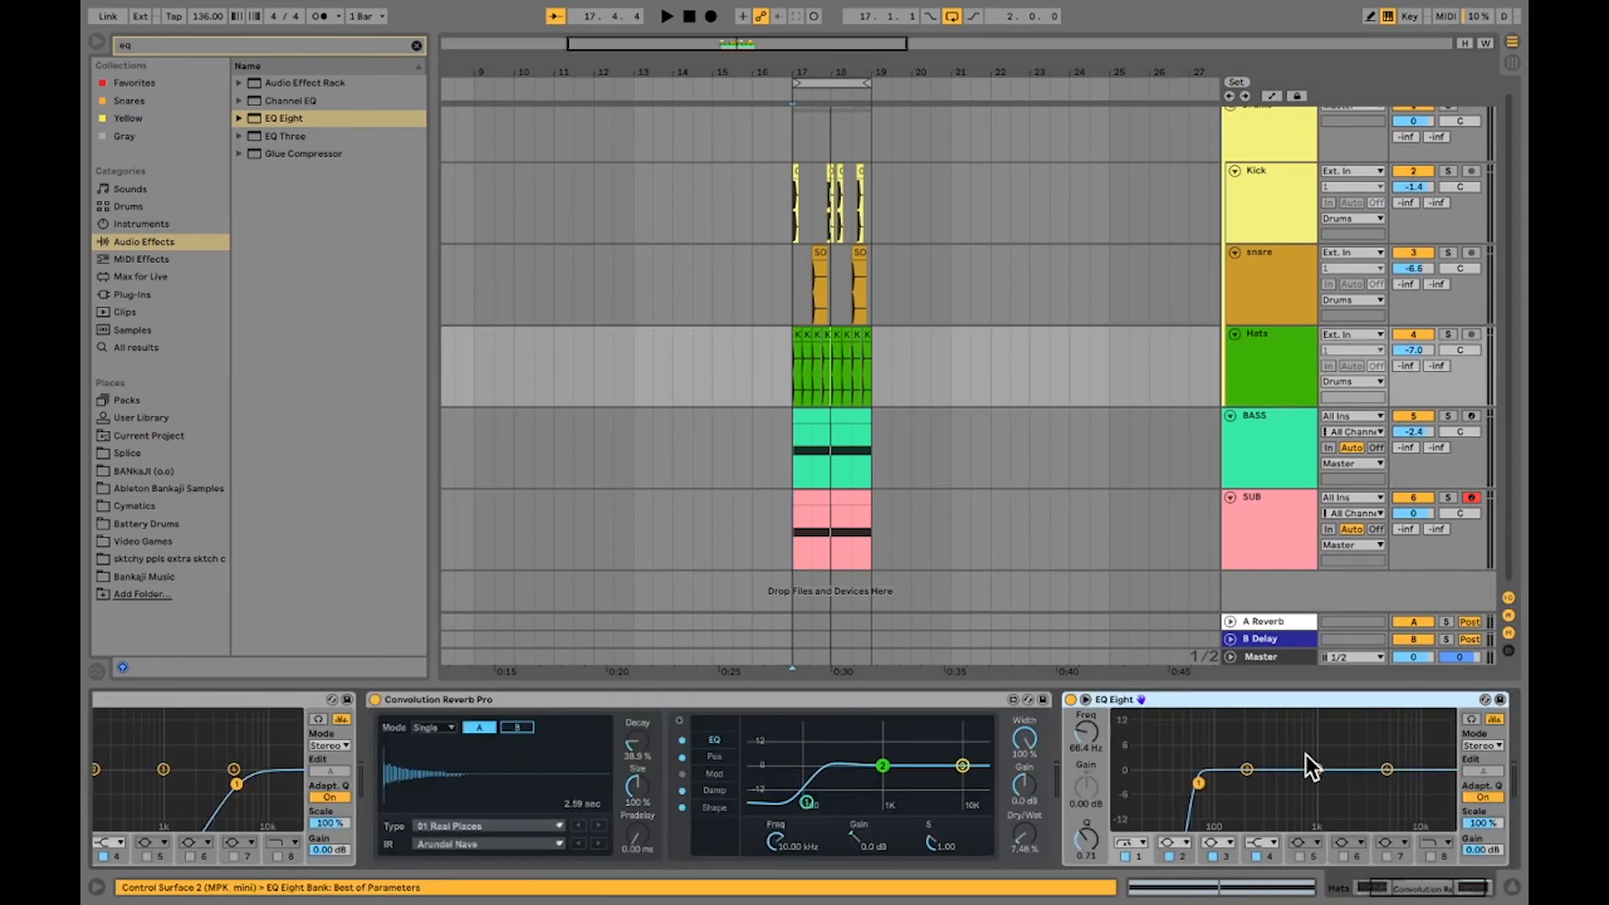
key("space")
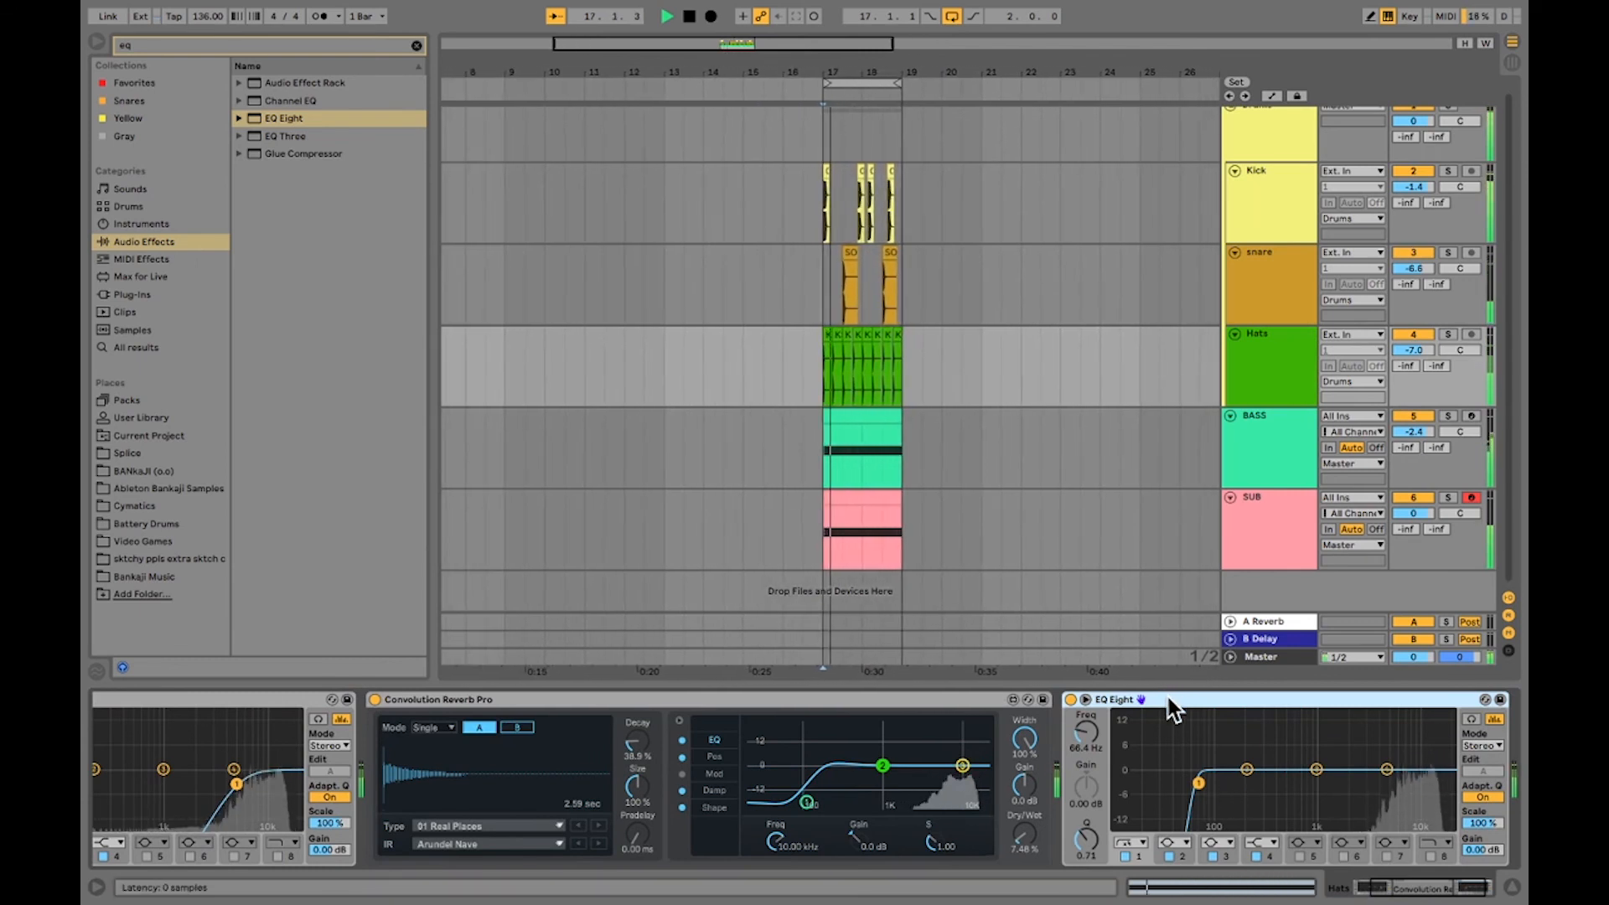
key("space")
Paste the copied EQ Eight at the end of the snare track's device chain and toggle it off during playback.
left_click(1274, 299)
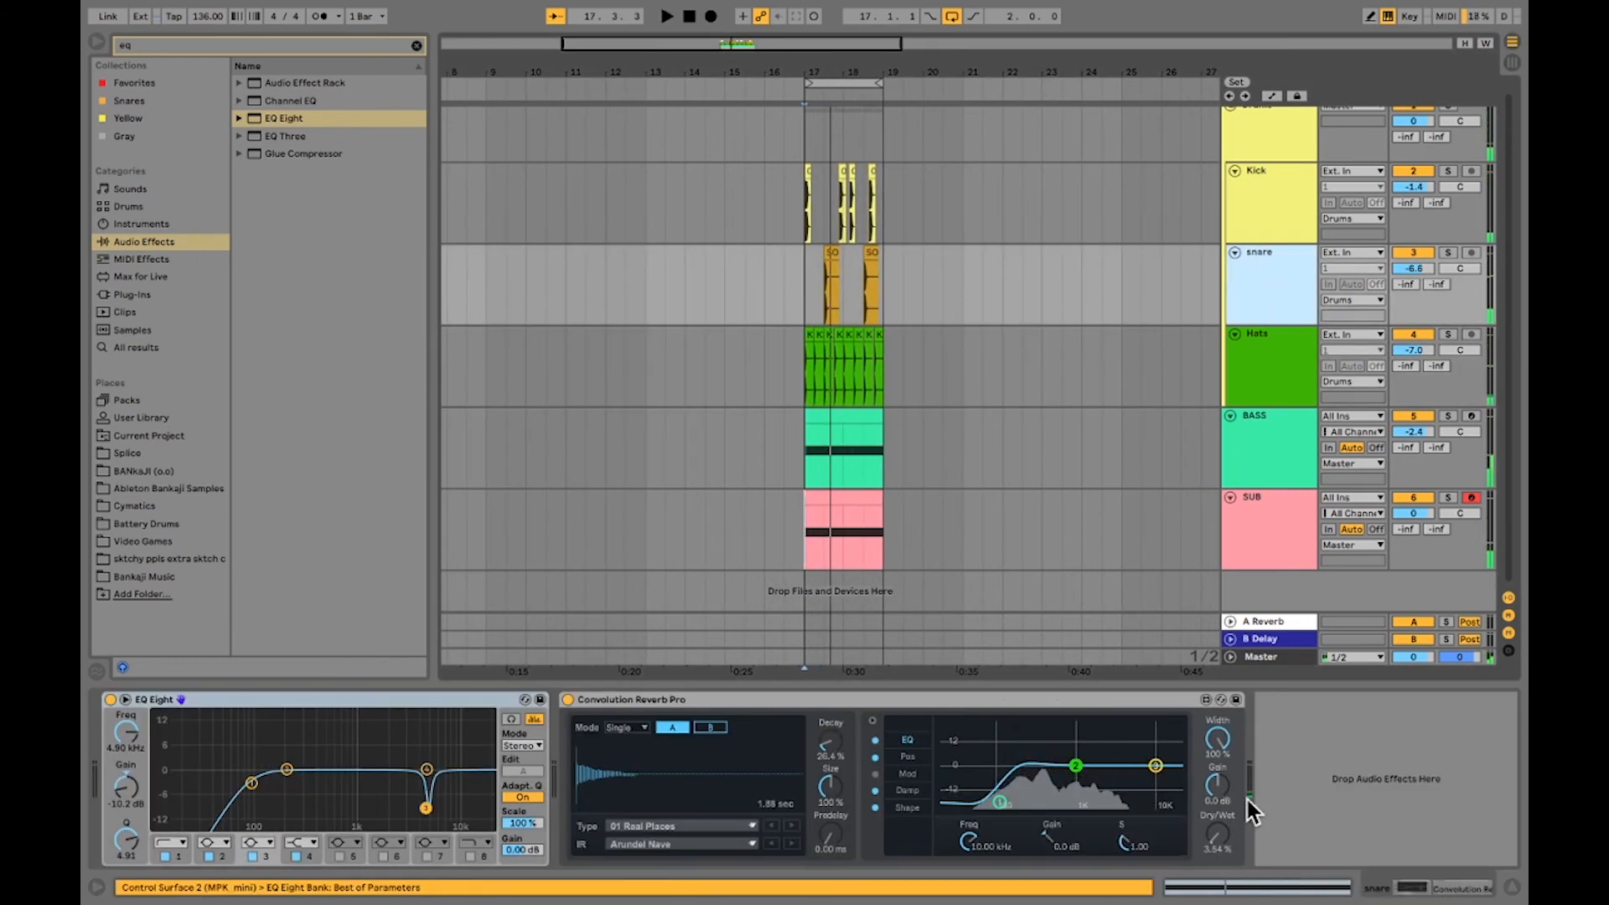
left_click(1290, 754)
right_click(1294, 764)
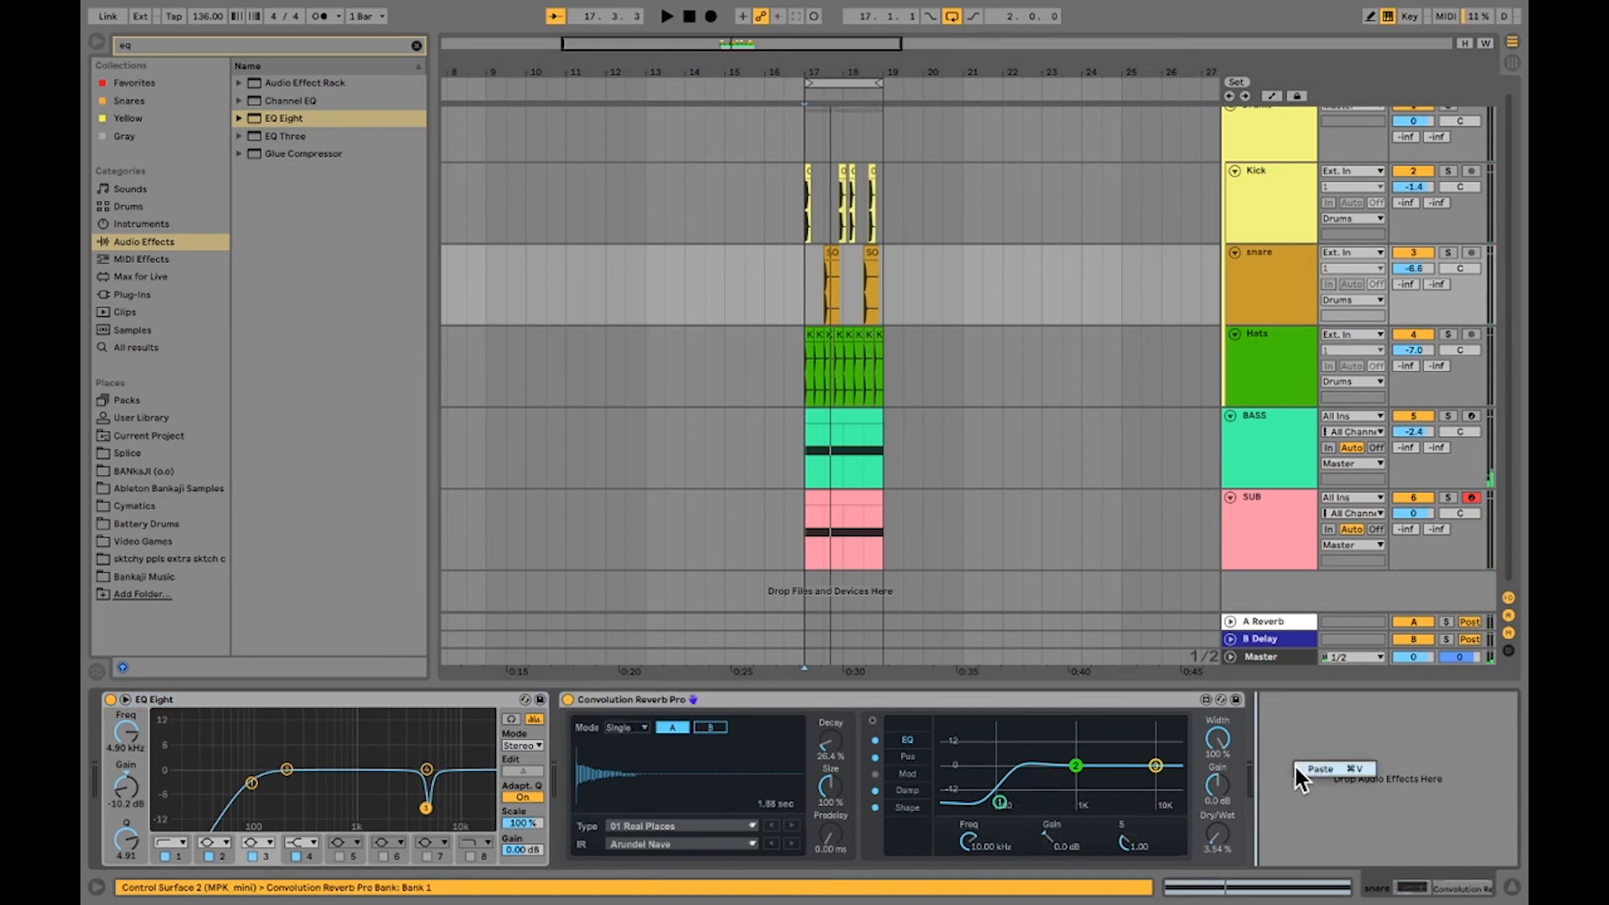
left_click(1297, 768)
key("space")
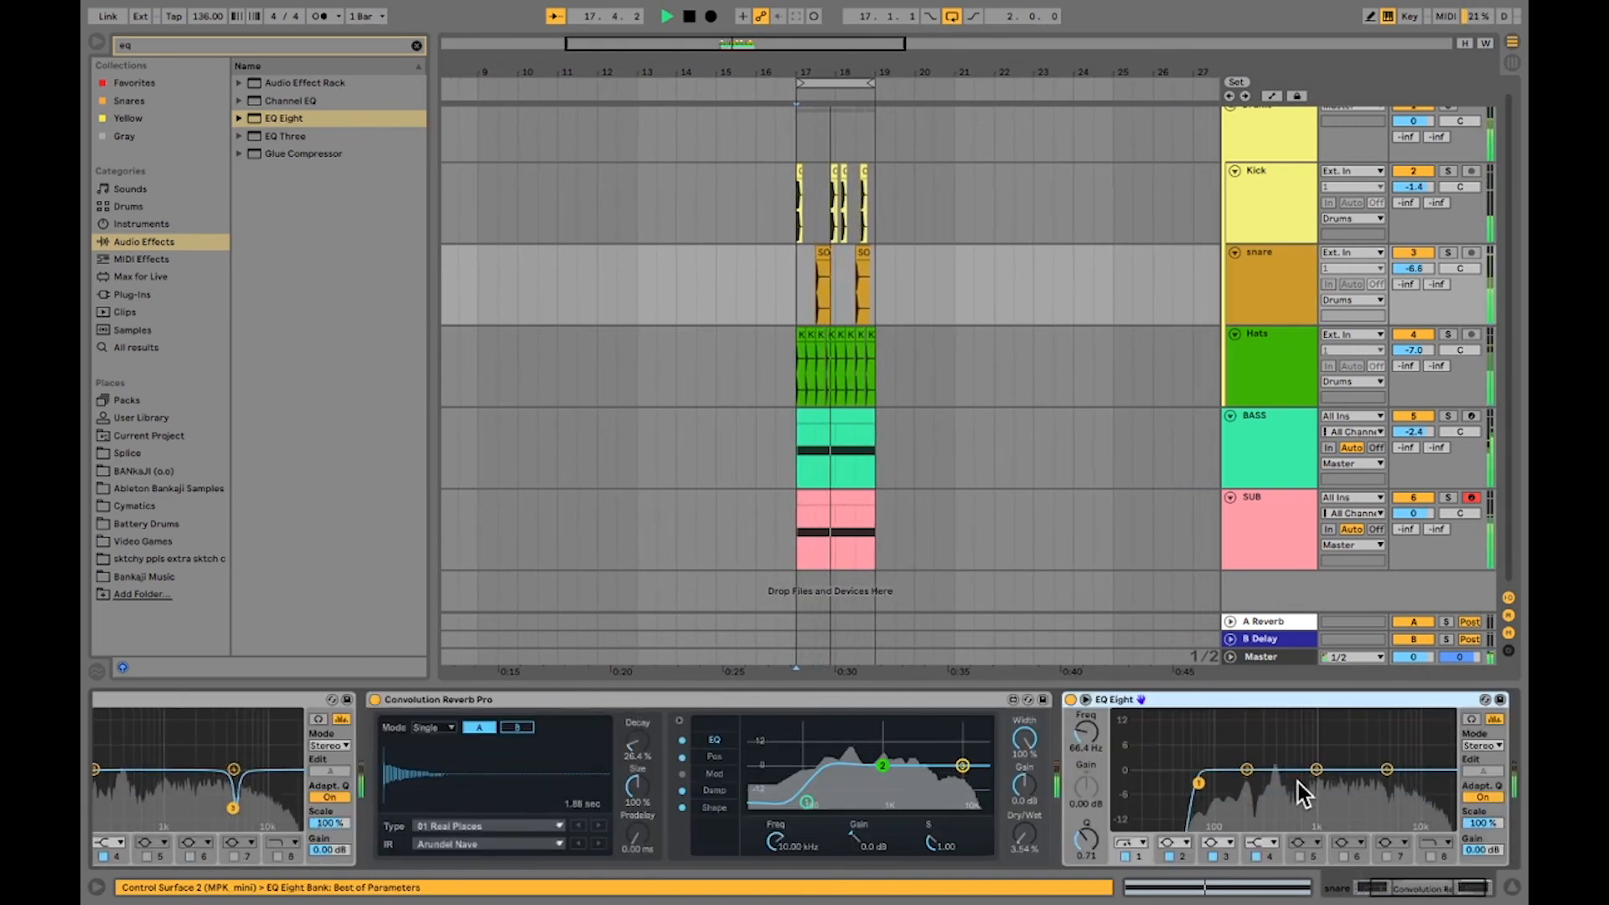
left_click(1070, 700)
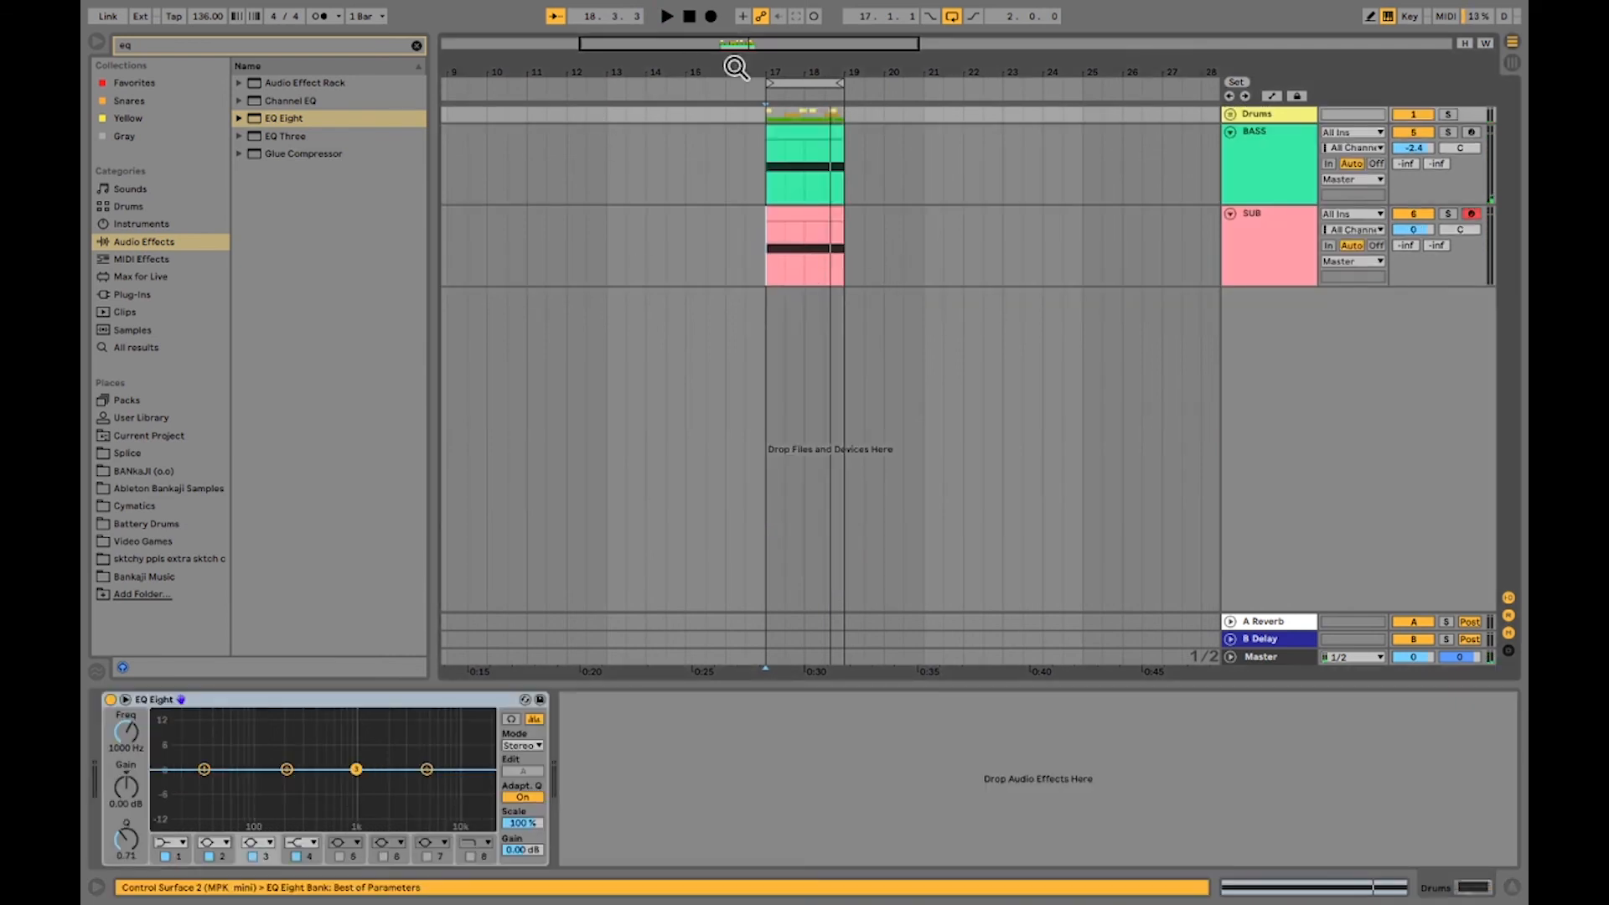
left_click(850, 221)
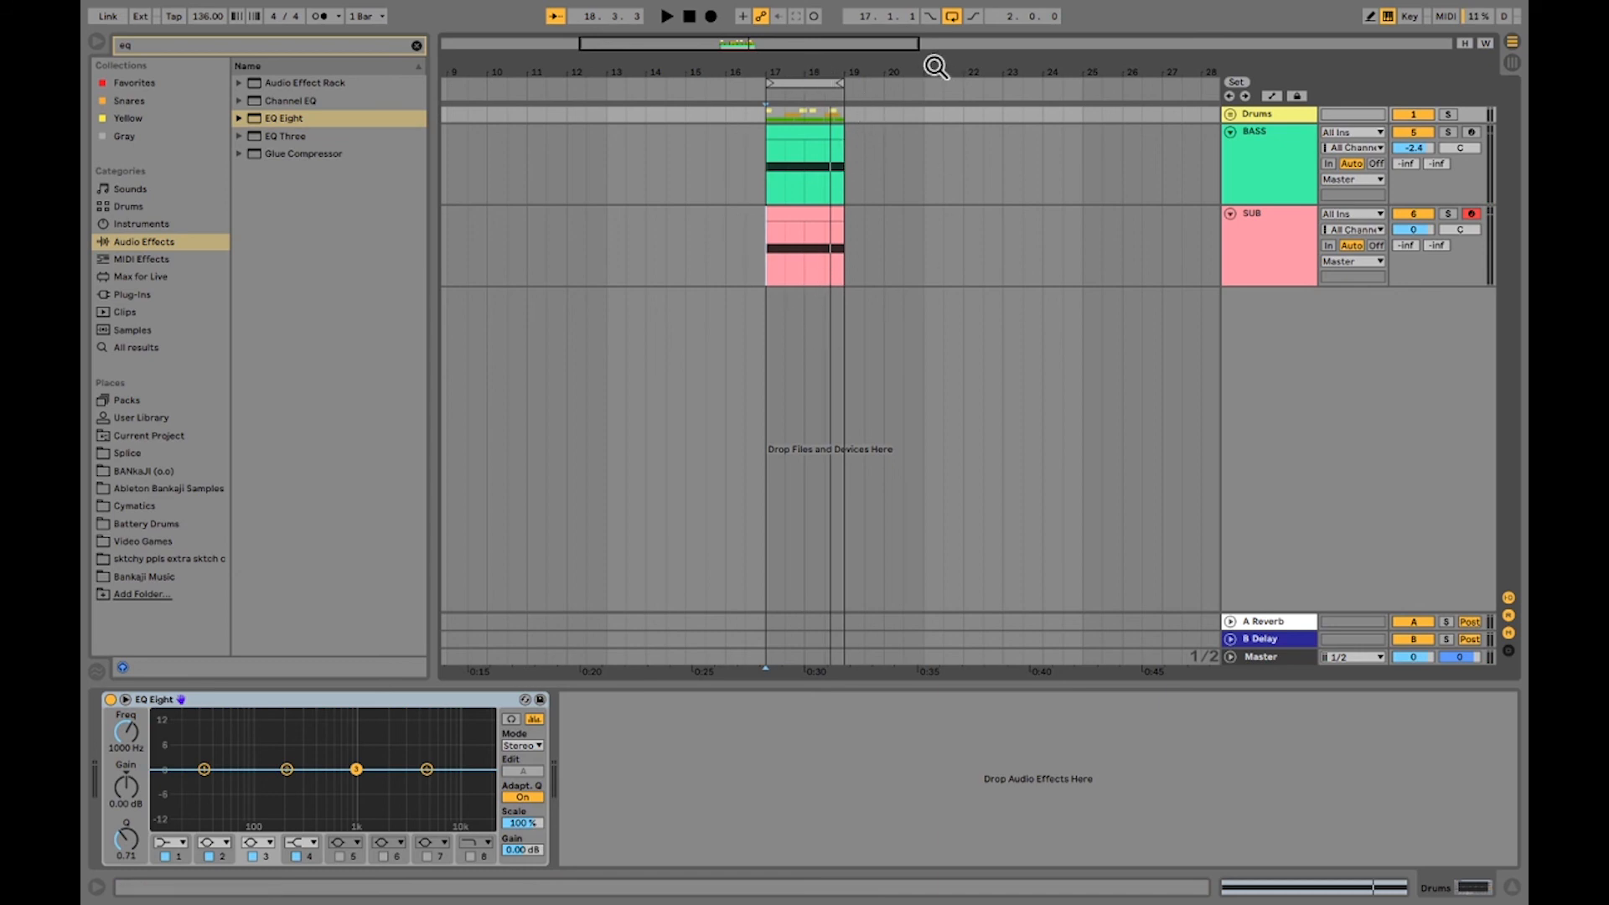
left_click(848, 176)
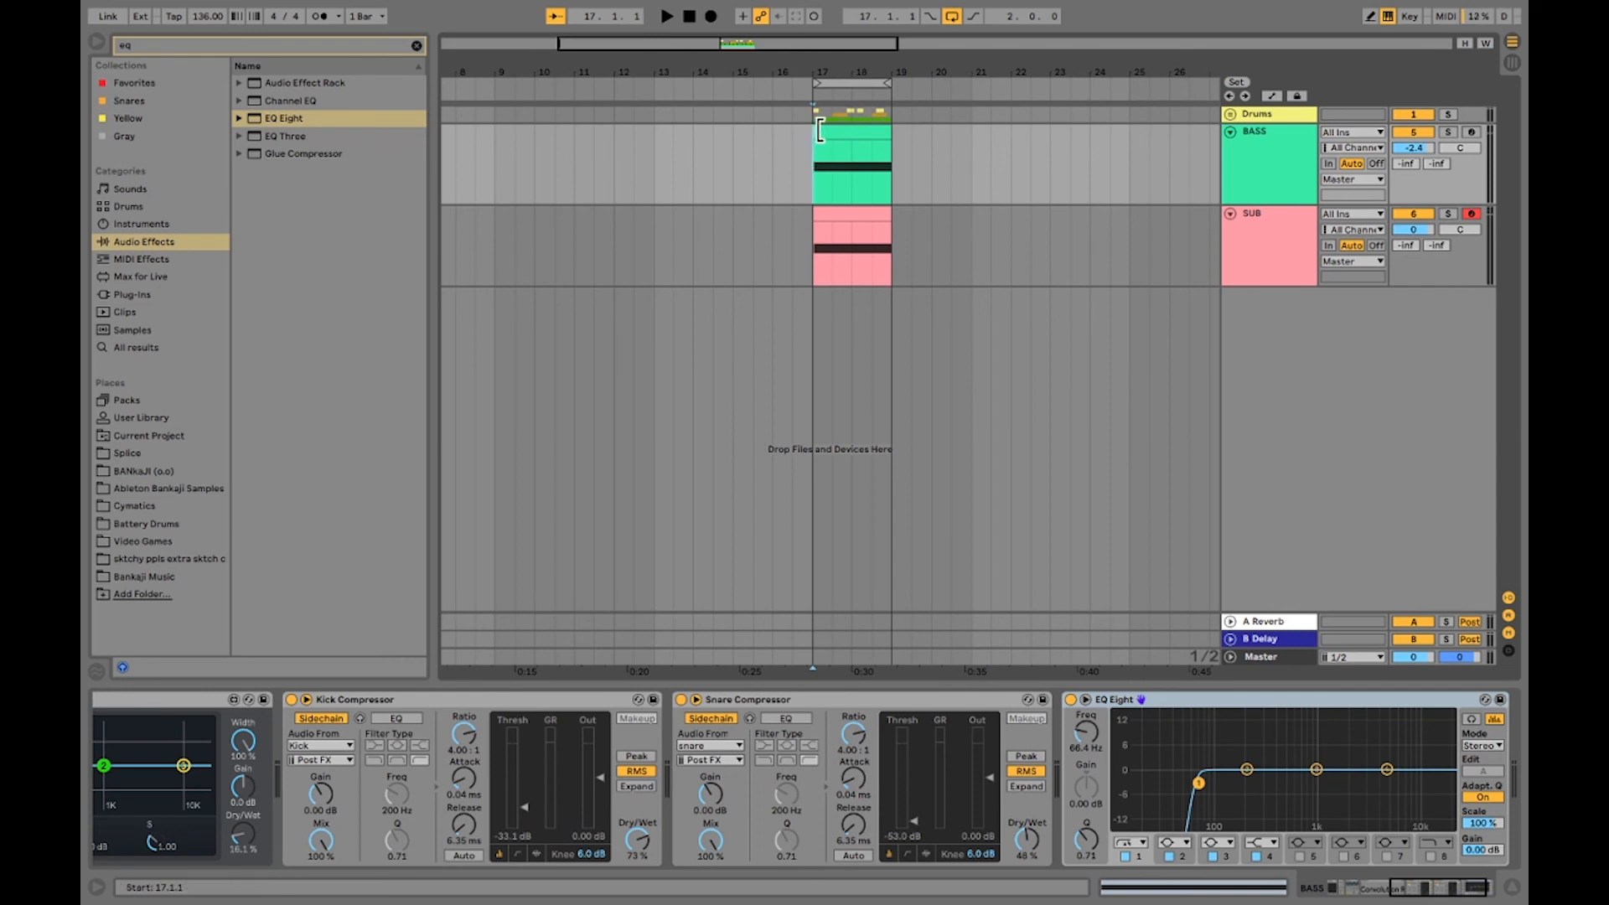
left_click(1230, 115)
left_click(1231, 114)
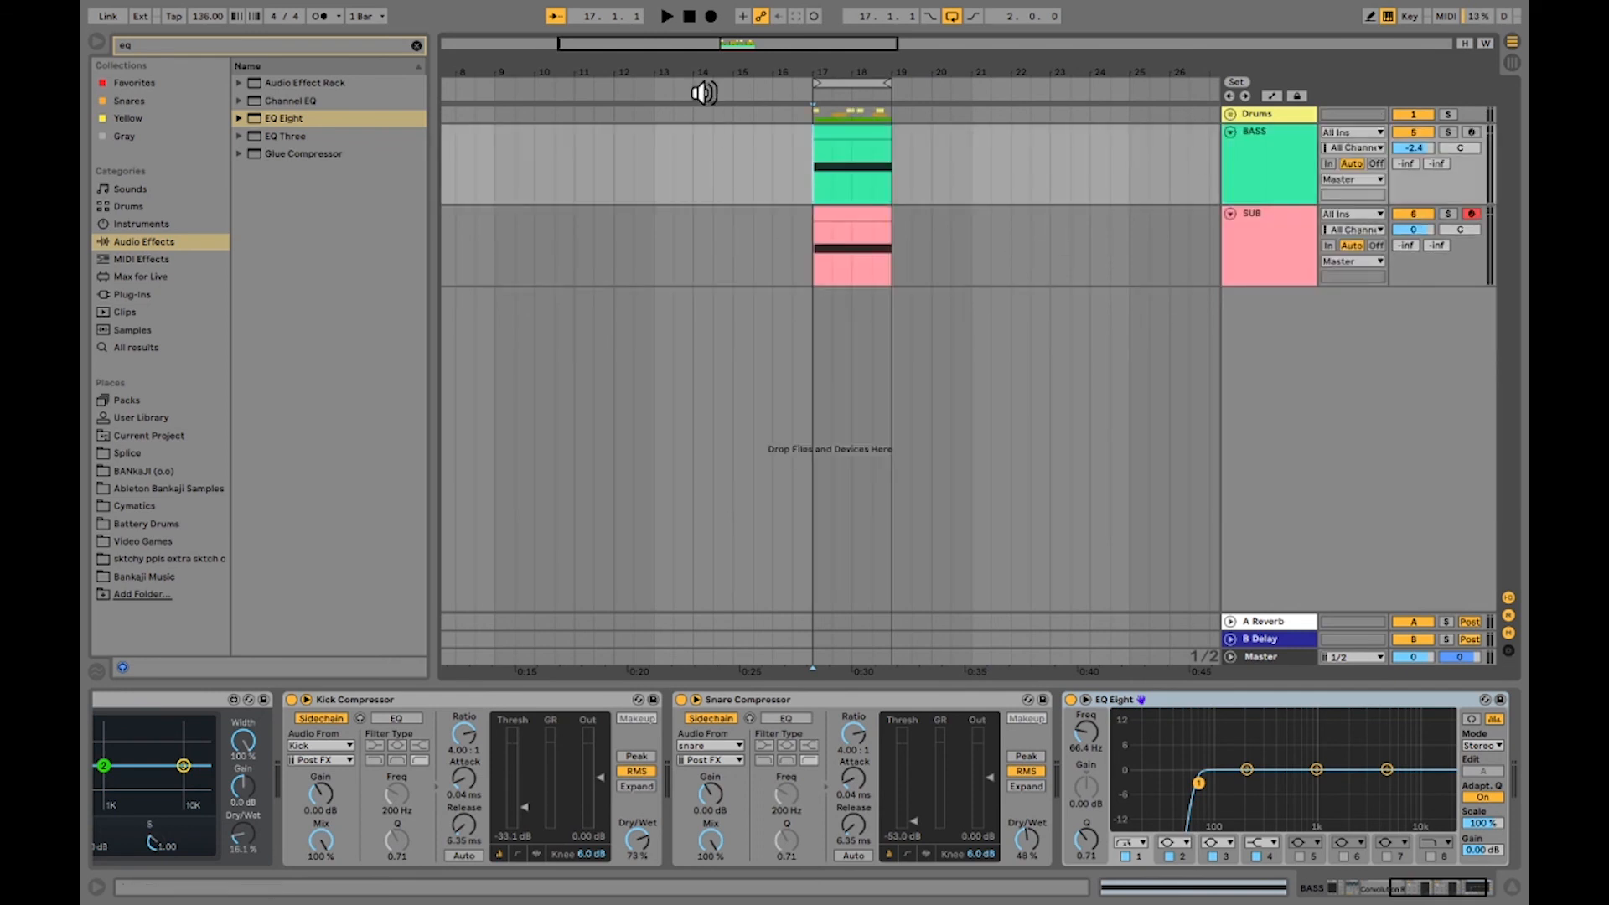